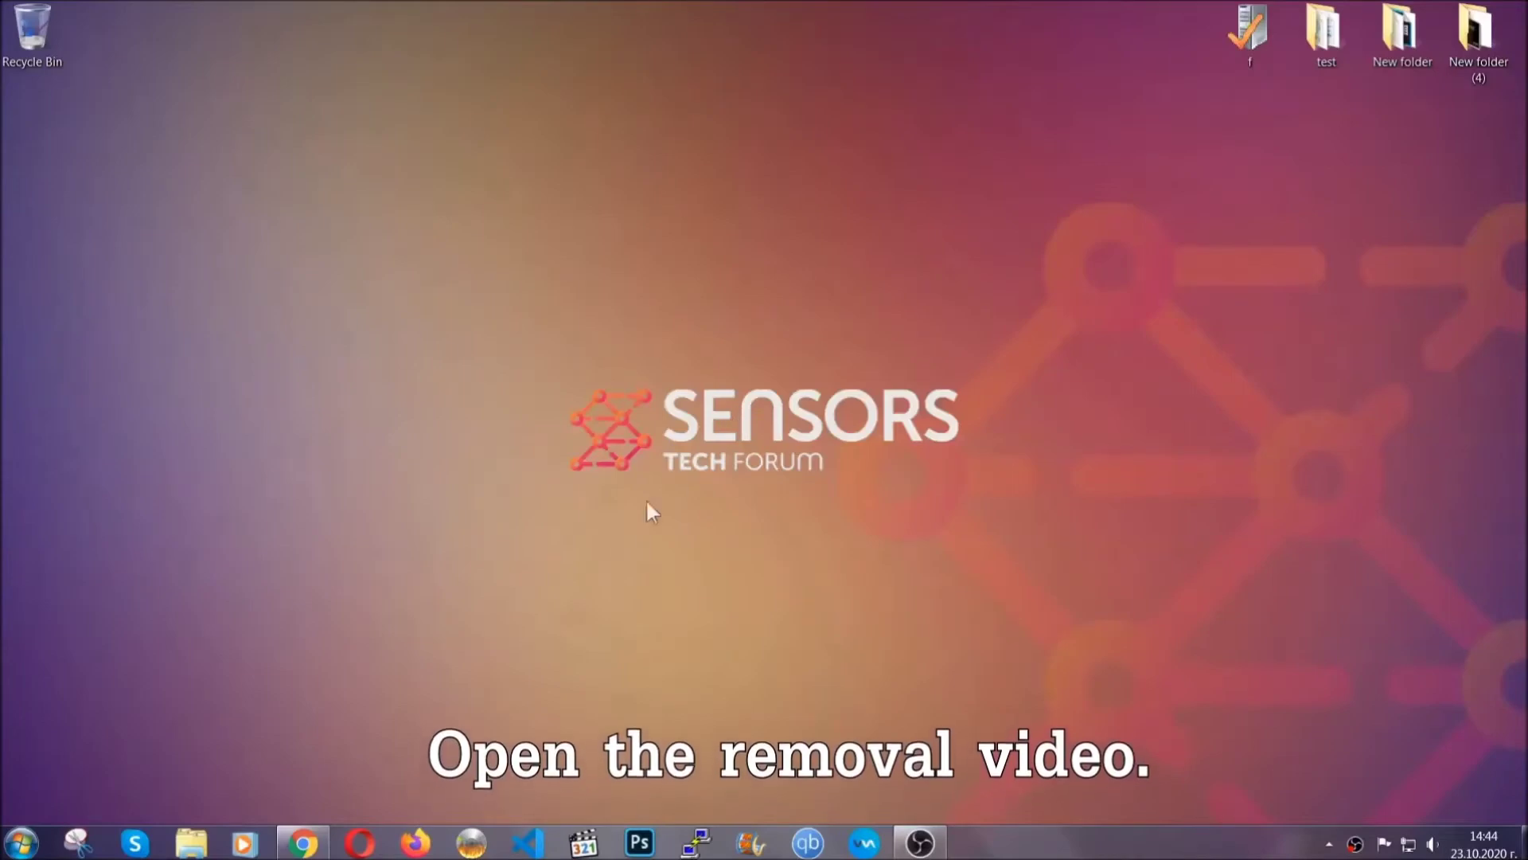
# Step: Download SpyHunter-Installer.exe via the SensorsTechForum link in the YouTube description and launch it
pyautogui.click(303, 842)
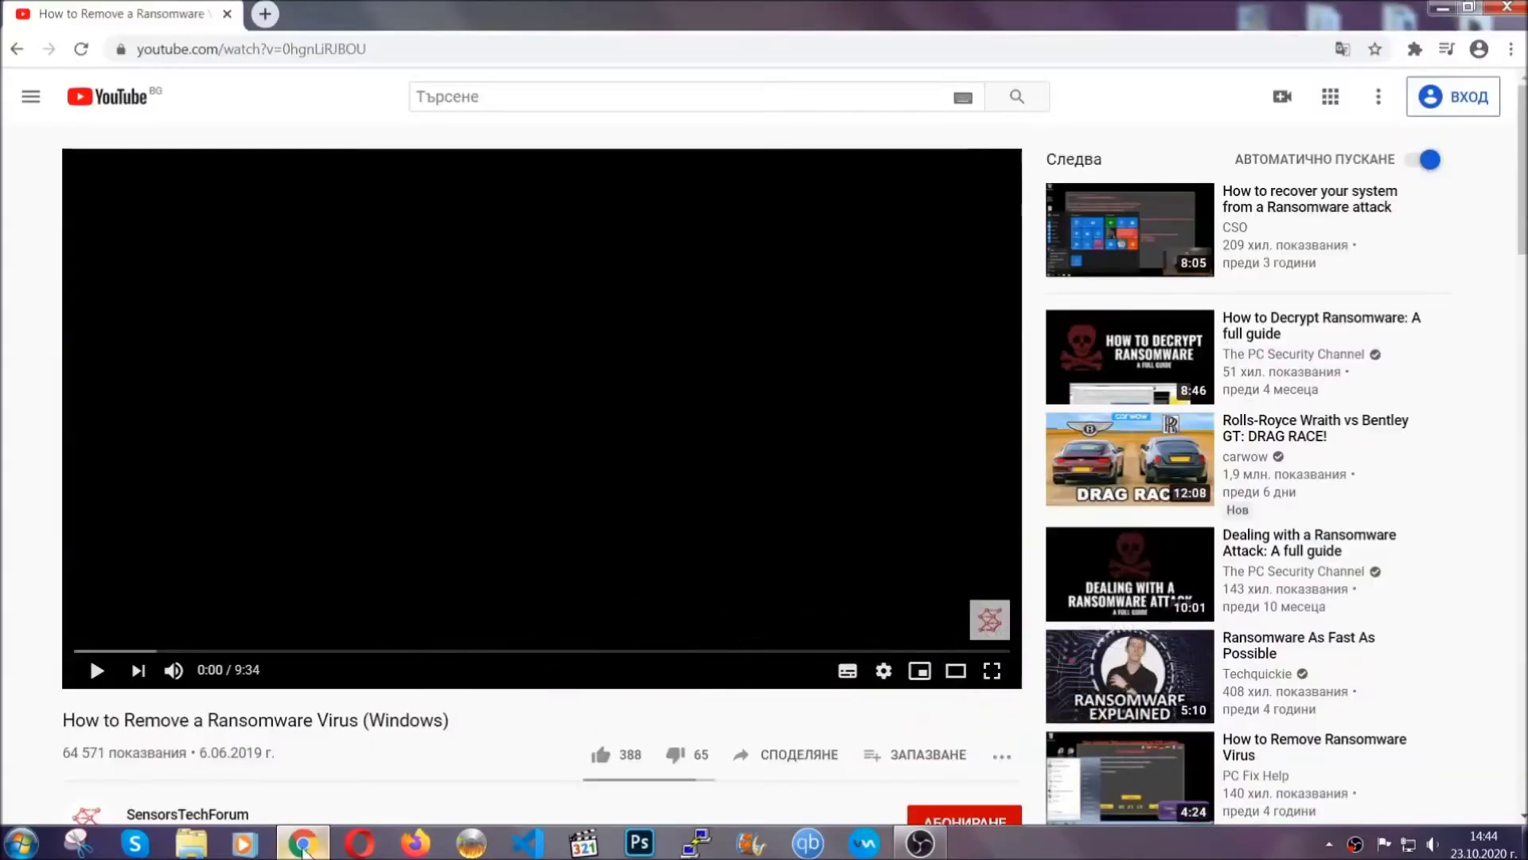
pyautogui.scroll(-3, 280, 648)
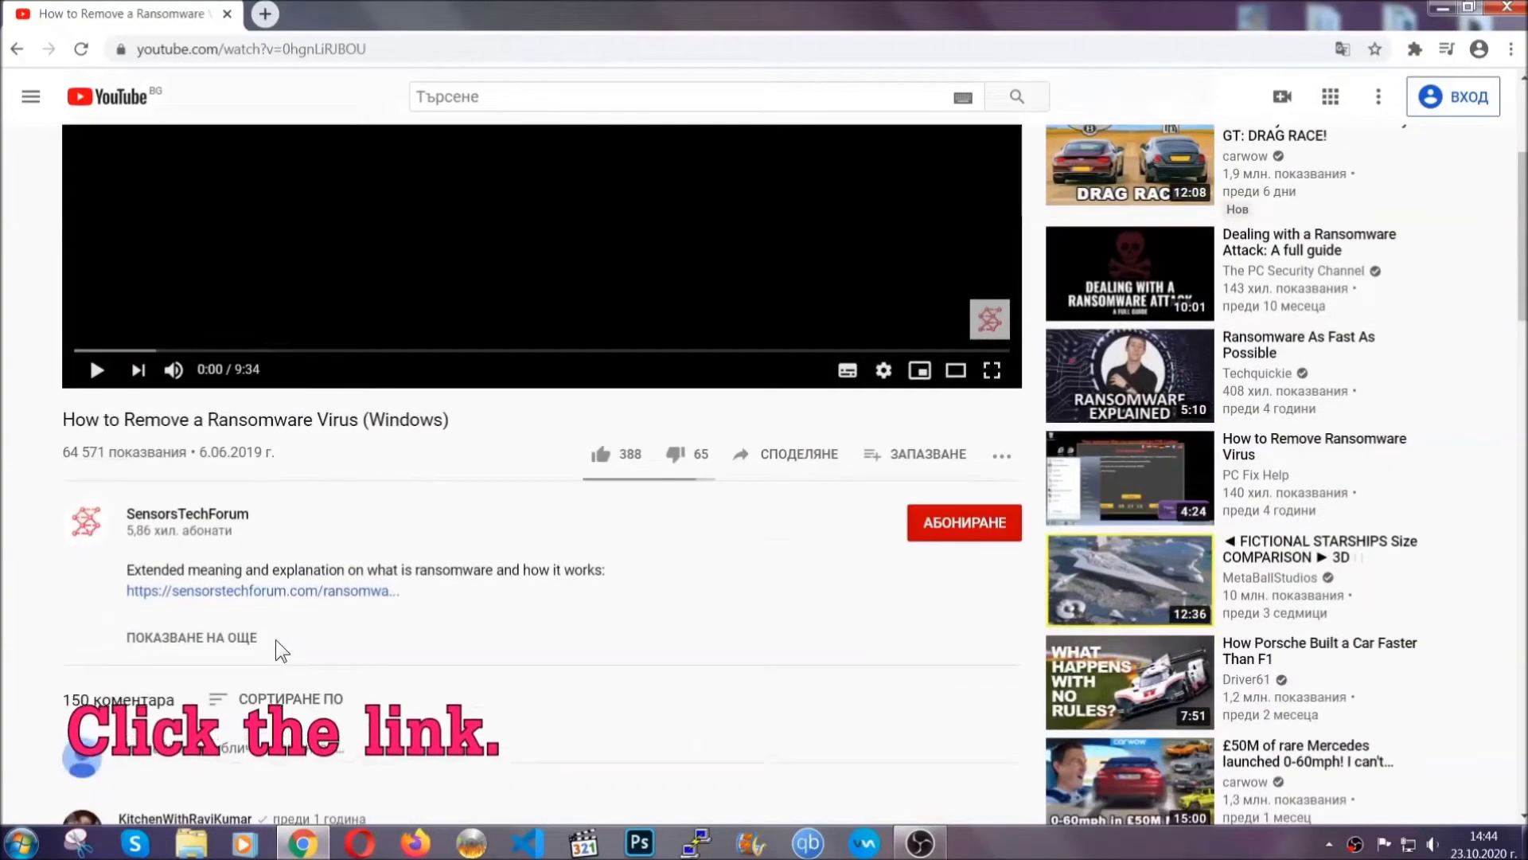
pyautogui.click(303, 594)
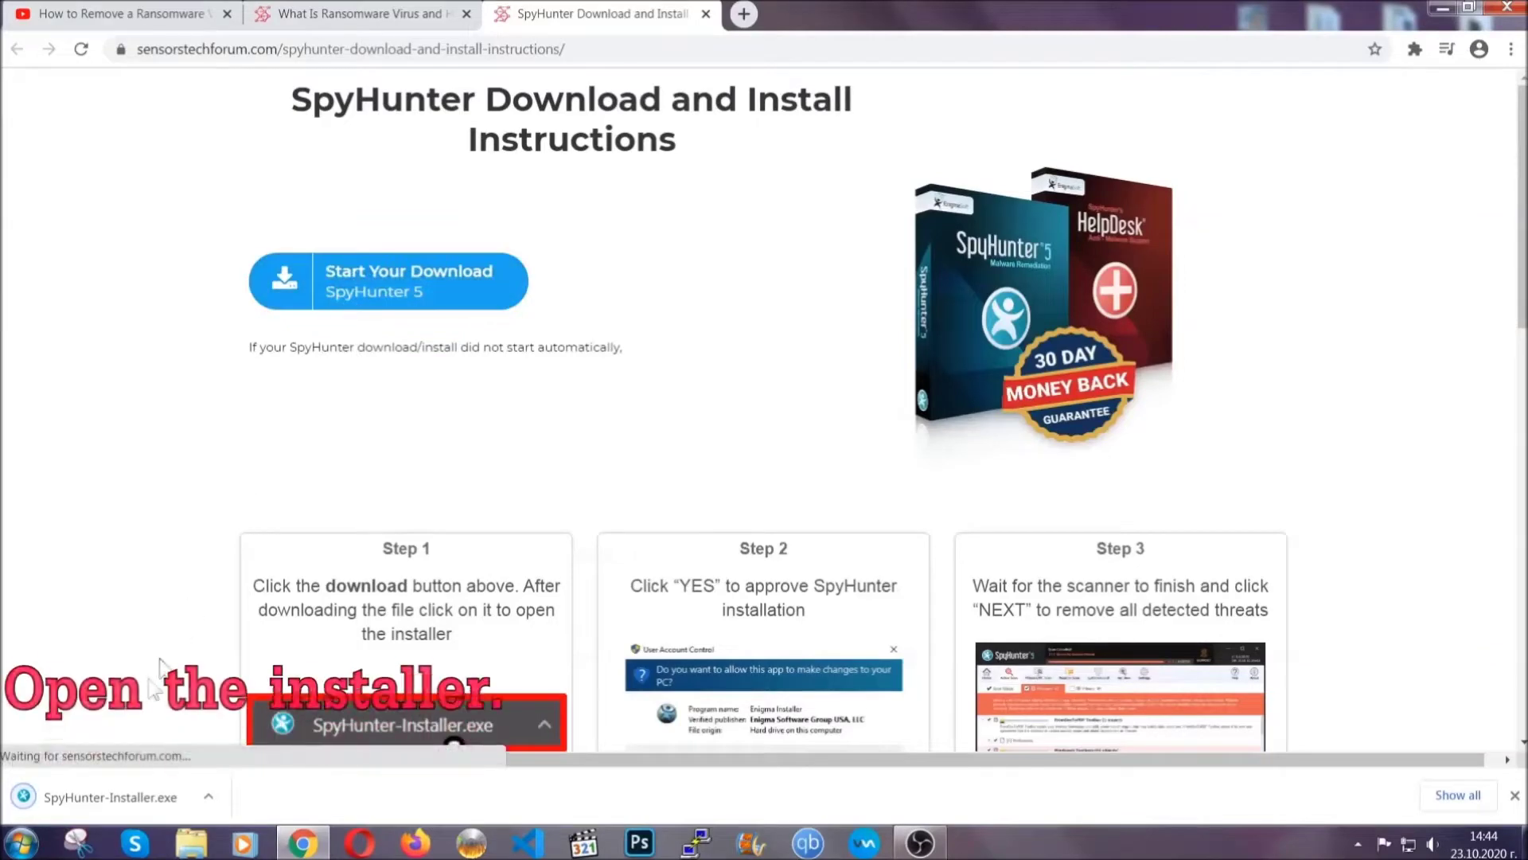
pyautogui.click(108, 794)
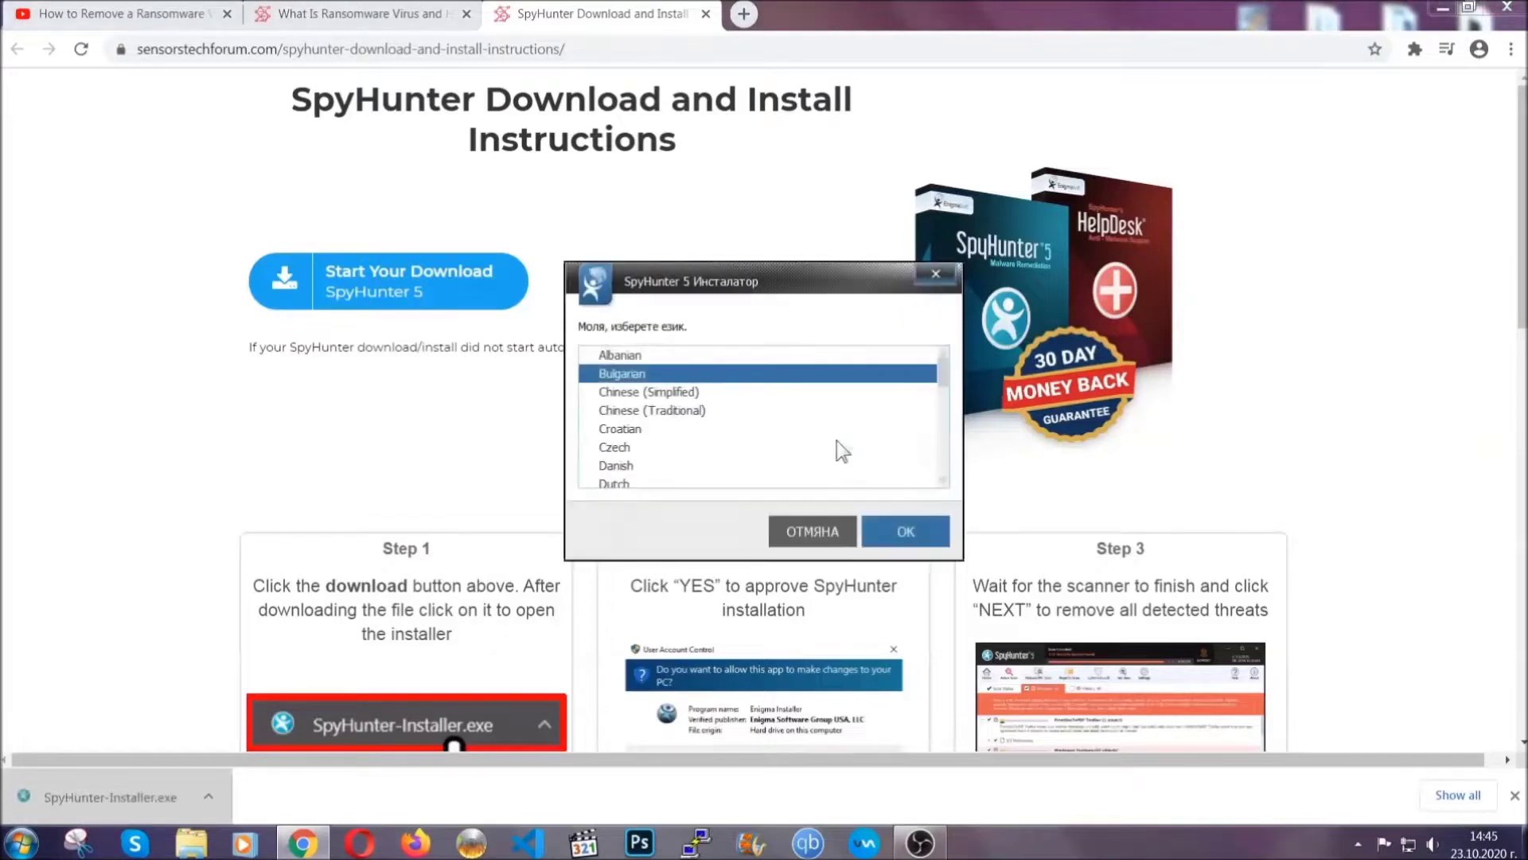
# Step: Install SpyHunter 5 in English with the EULA accepted, then start the first scan
pyautogui.scroll(-2, 792, 440)
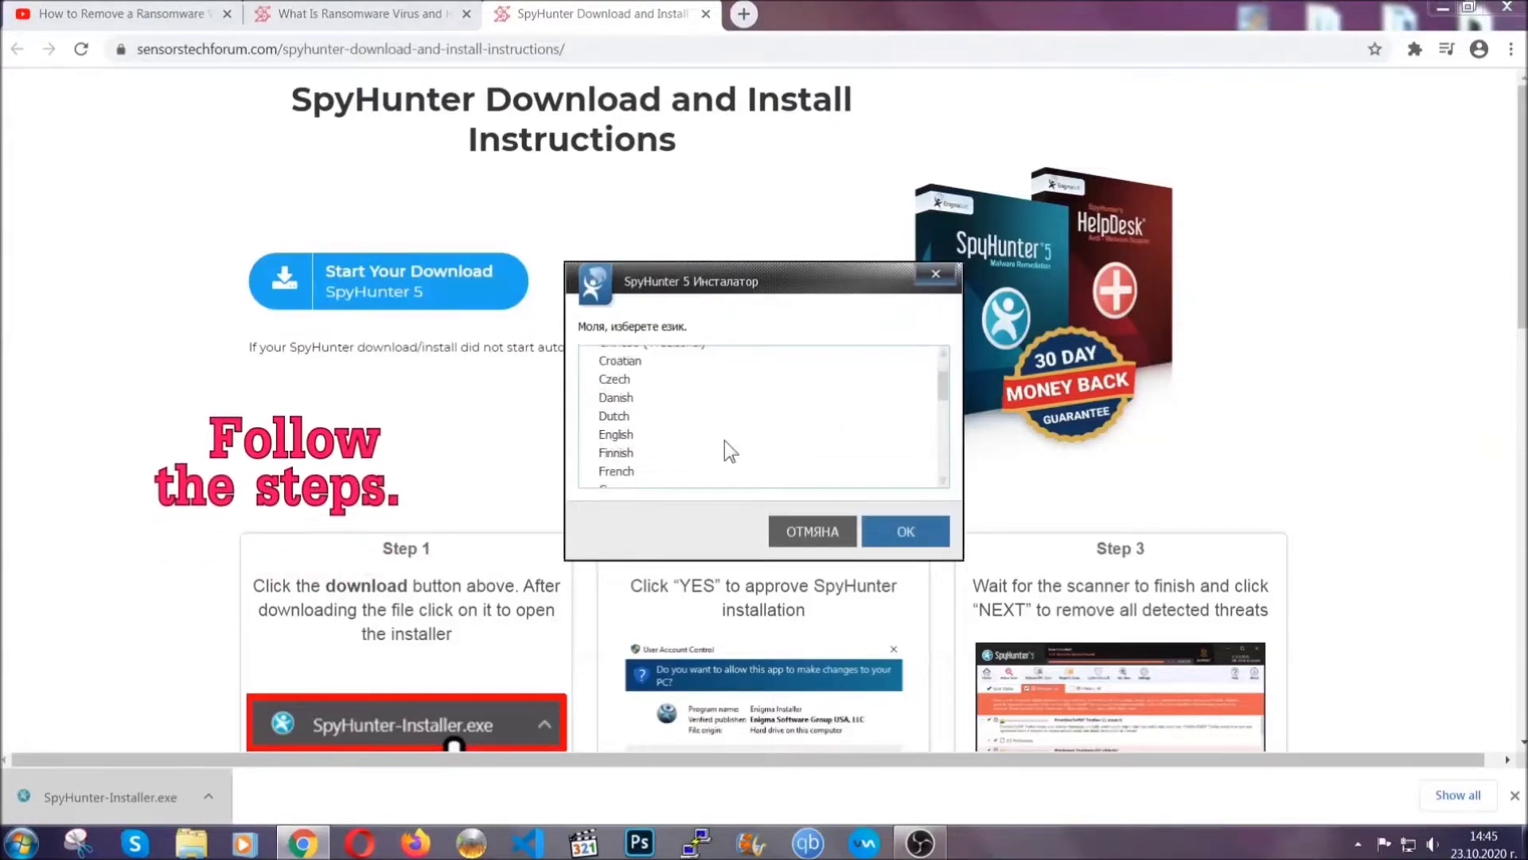
pyautogui.click(718, 435)
pyautogui.click(900, 529)
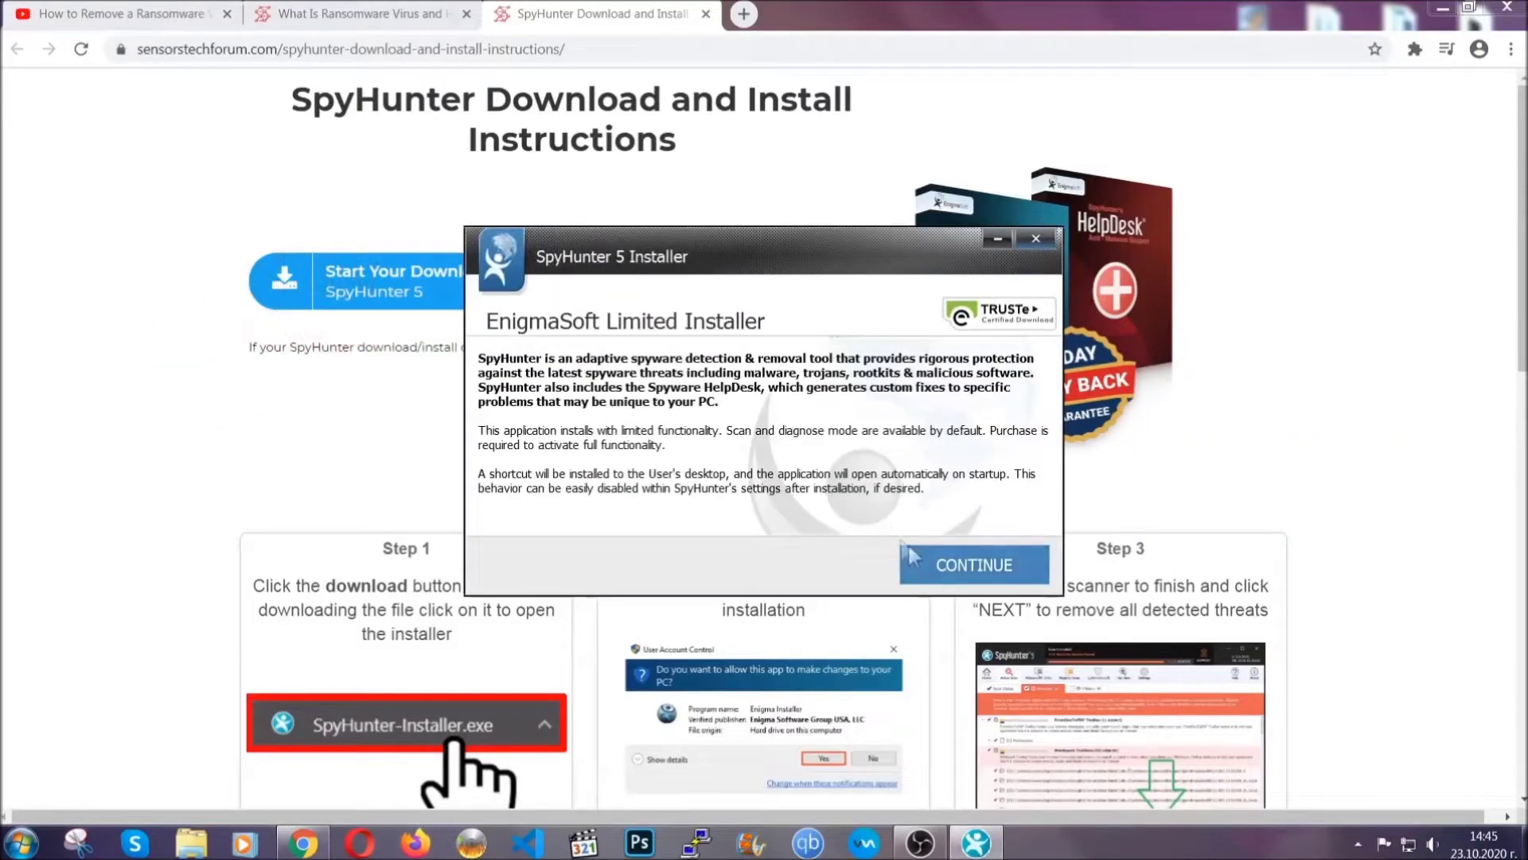
pyautogui.click(920, 555)
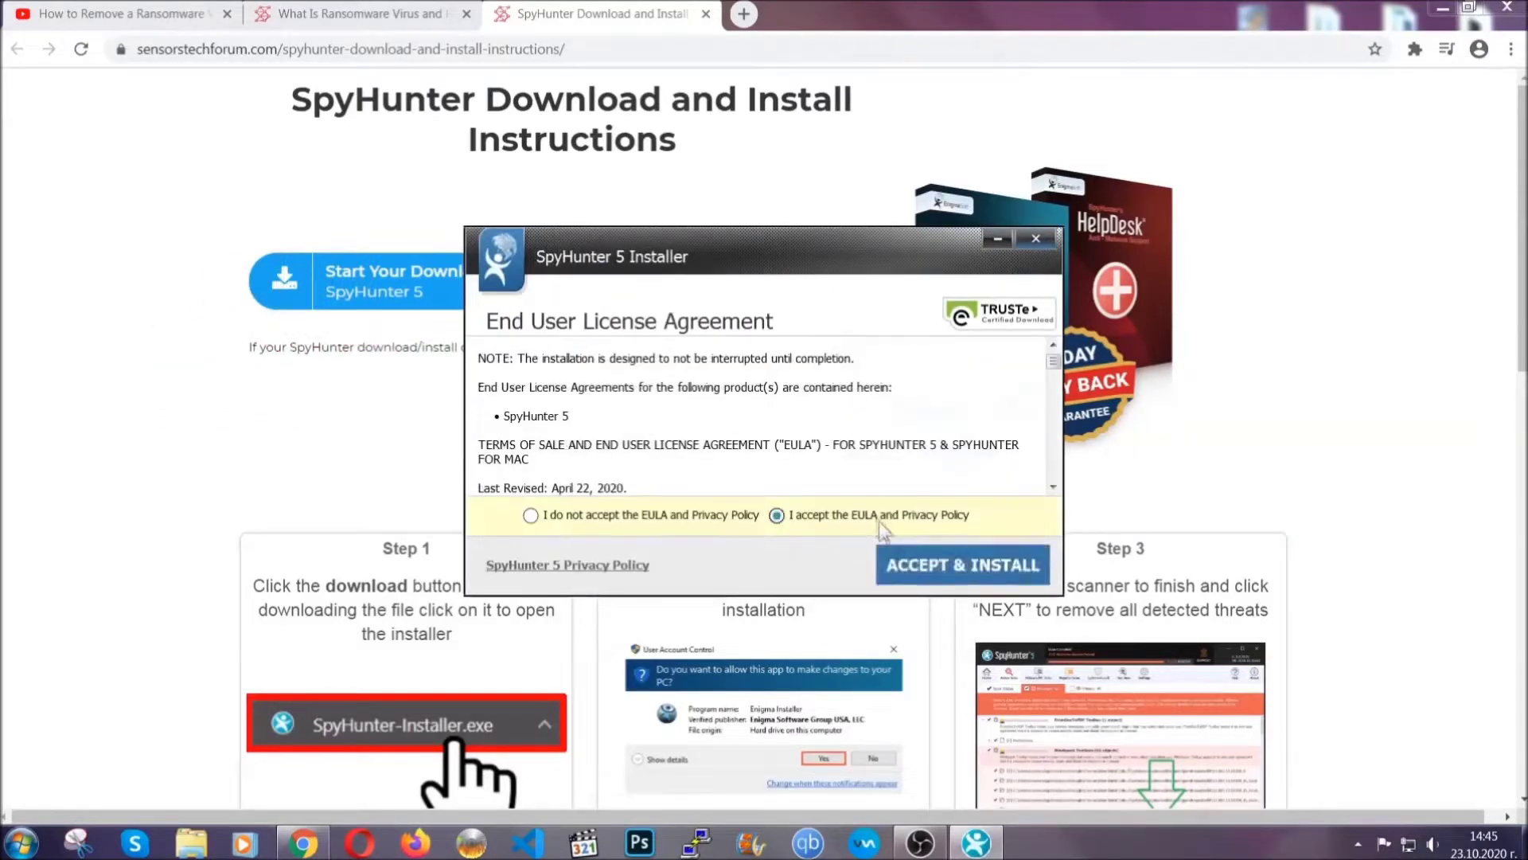
pyautogui.click(914, 565)
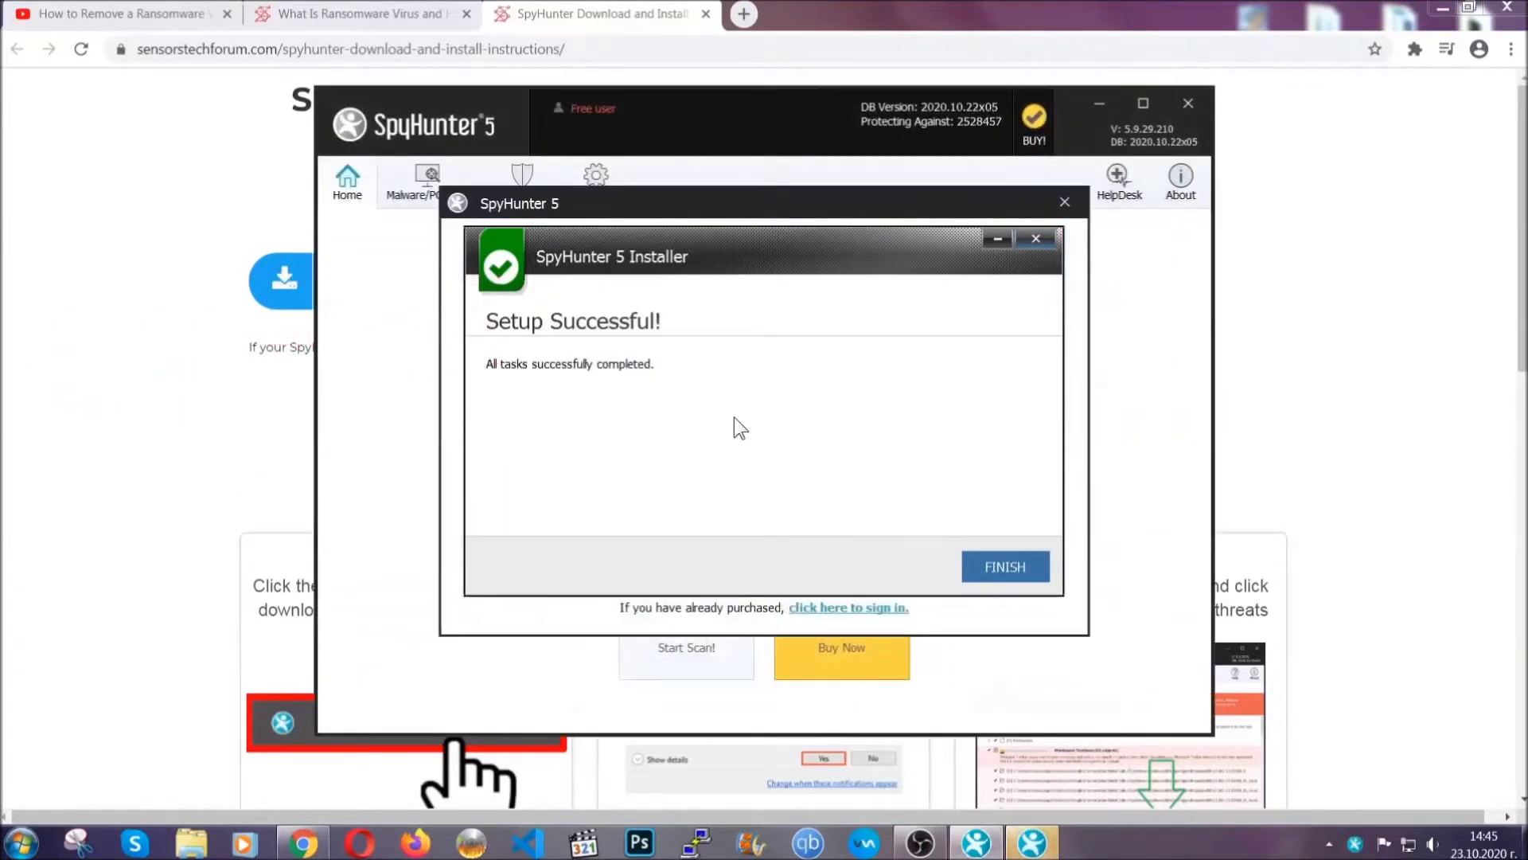
pyautogui.click(979, 570)
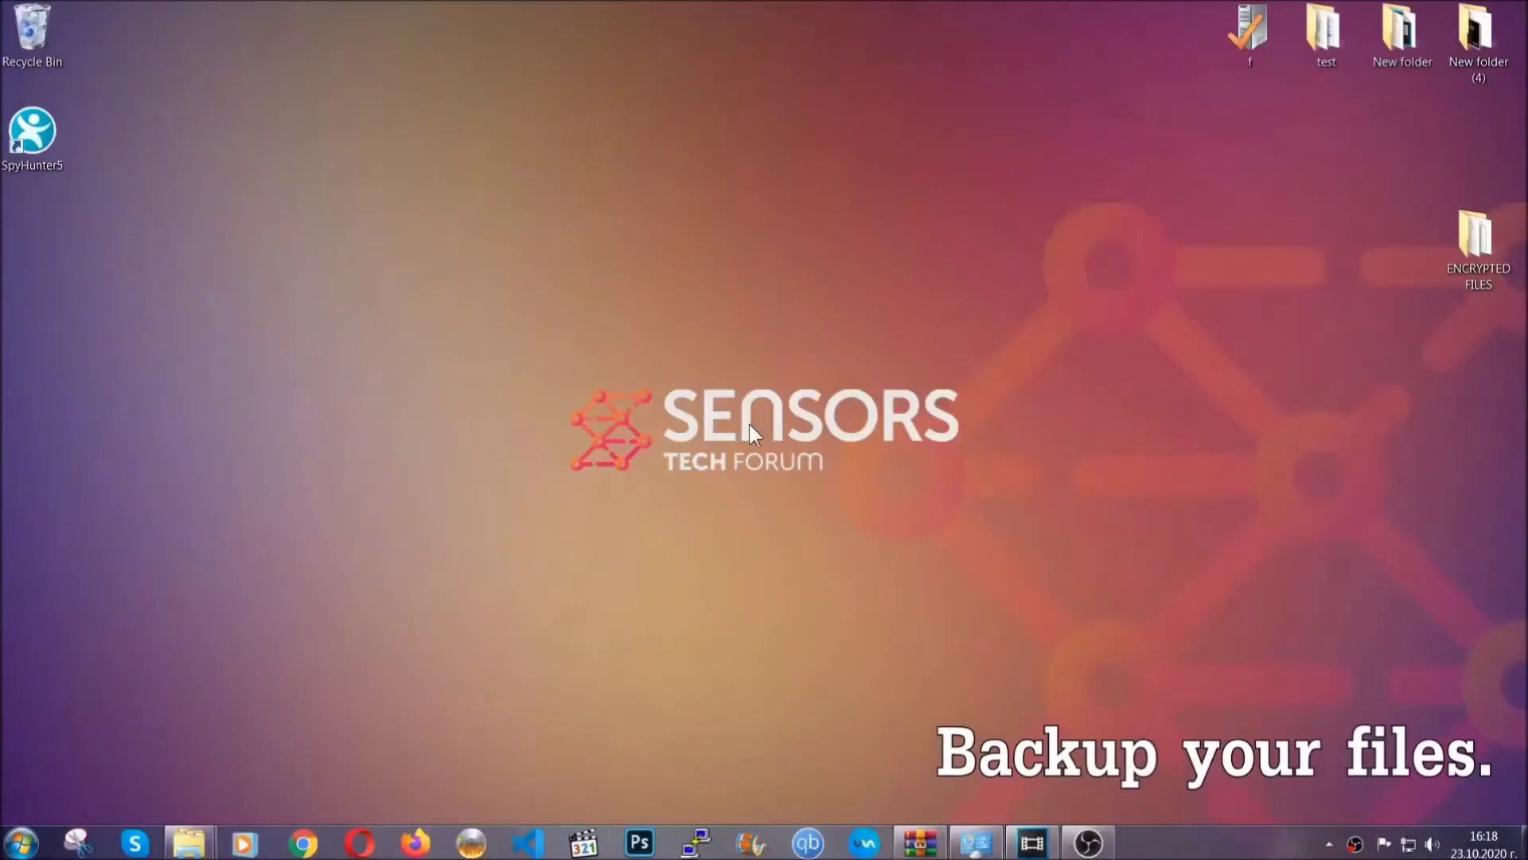
# Step: Copy all six encrypted .efji files from the ENCRYPTED FILES folder
pyautogui.doubleClick(1468, 245)
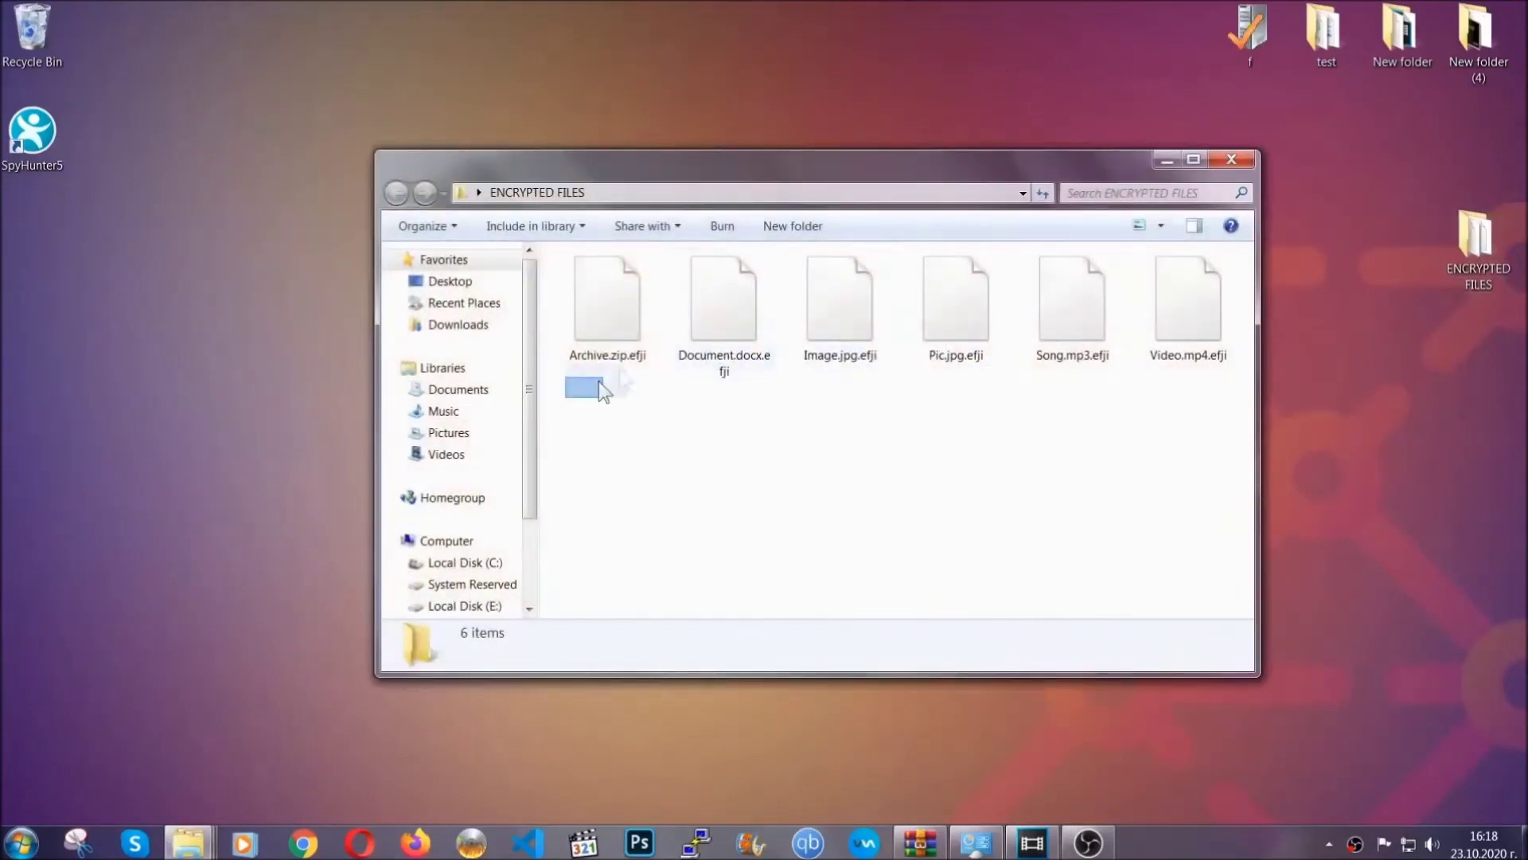
pyautogui.moveTo(599, 381); pyautogui.dragTo(1195, 284)
pyautogui.rightClick(1195, 284)
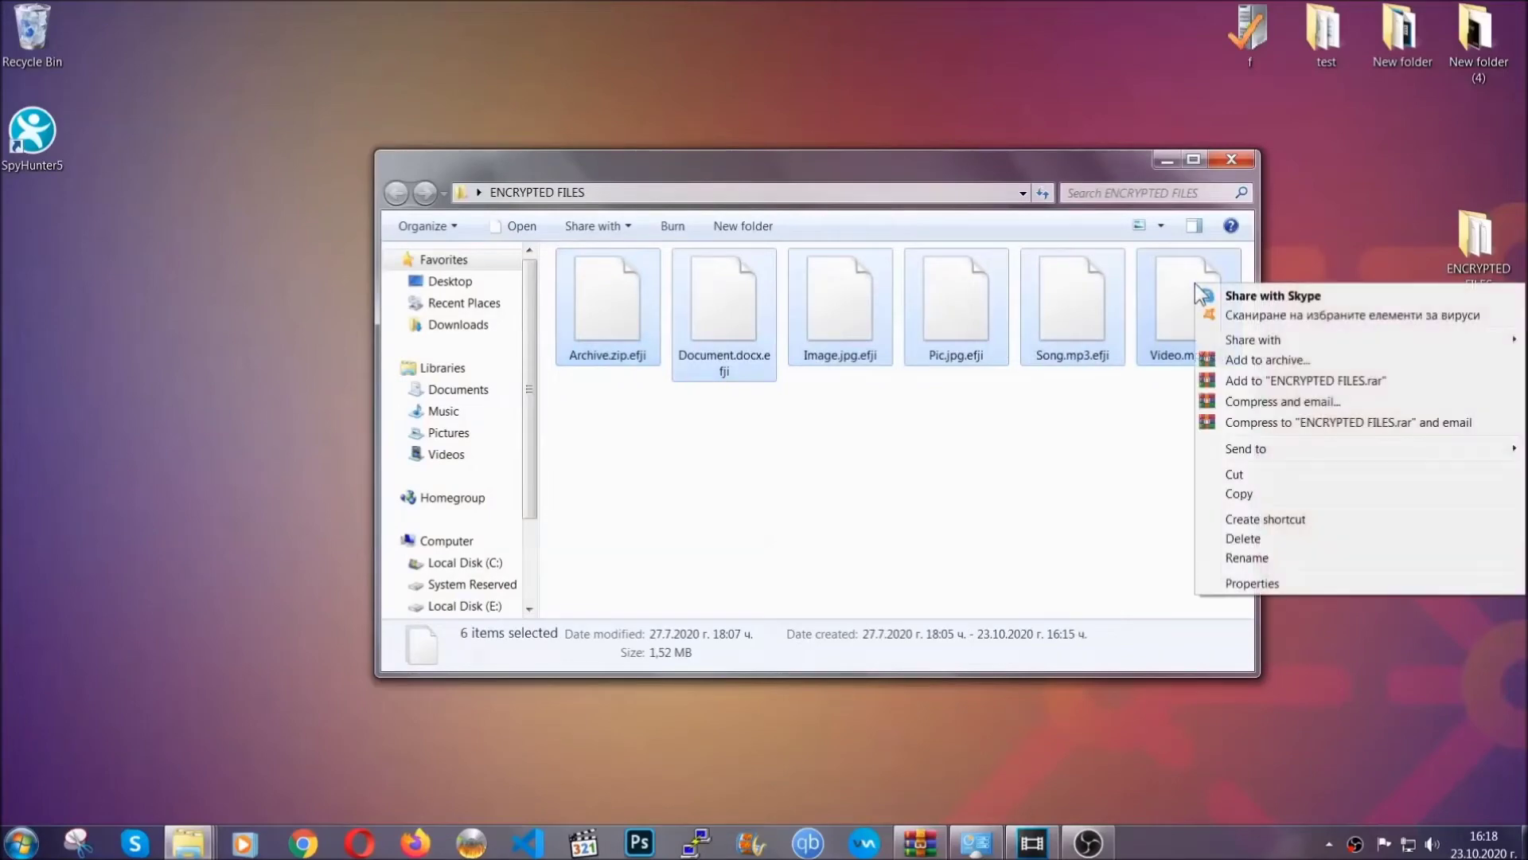
pyautogui.click(1238, 494)
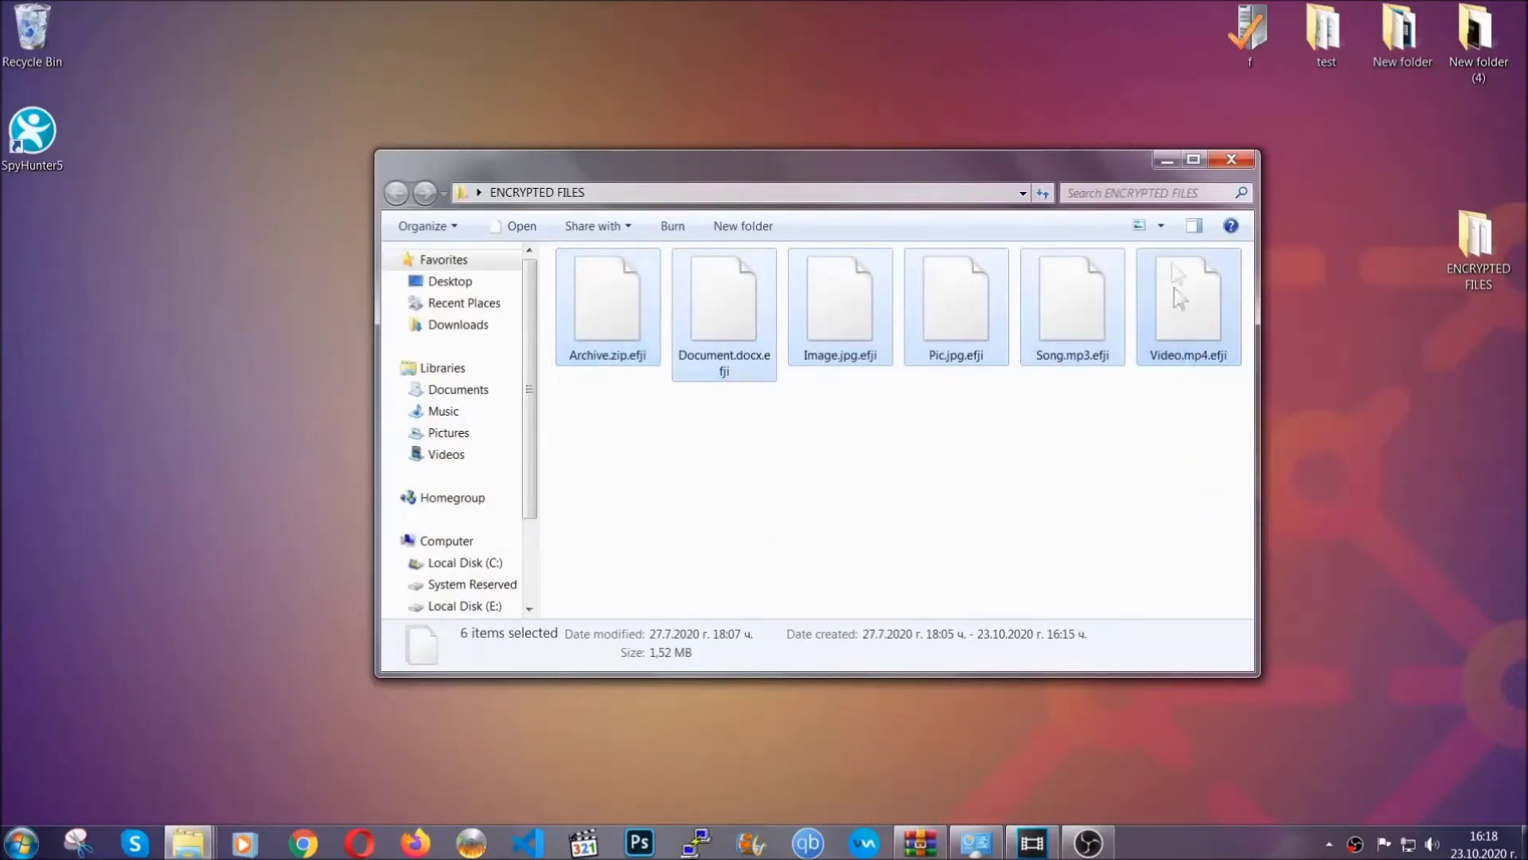
# Step: Paste the six files onto FLASH DRIVE (H:) and close the drive window
pyautogui.click(1170, 160)
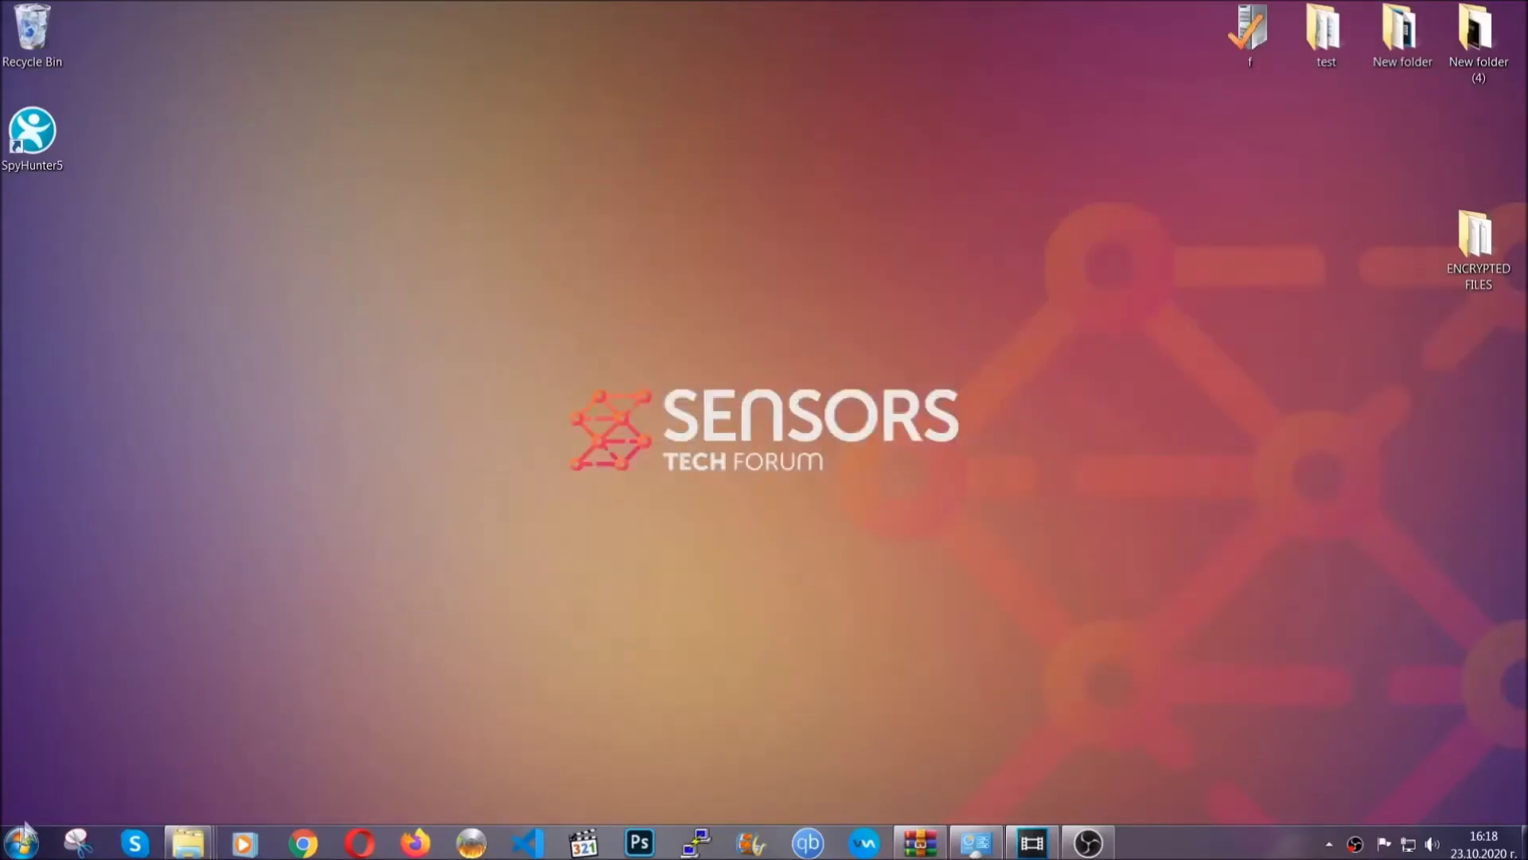
pyautogui.click(20, 842)
pyautogui.click(291, 603)
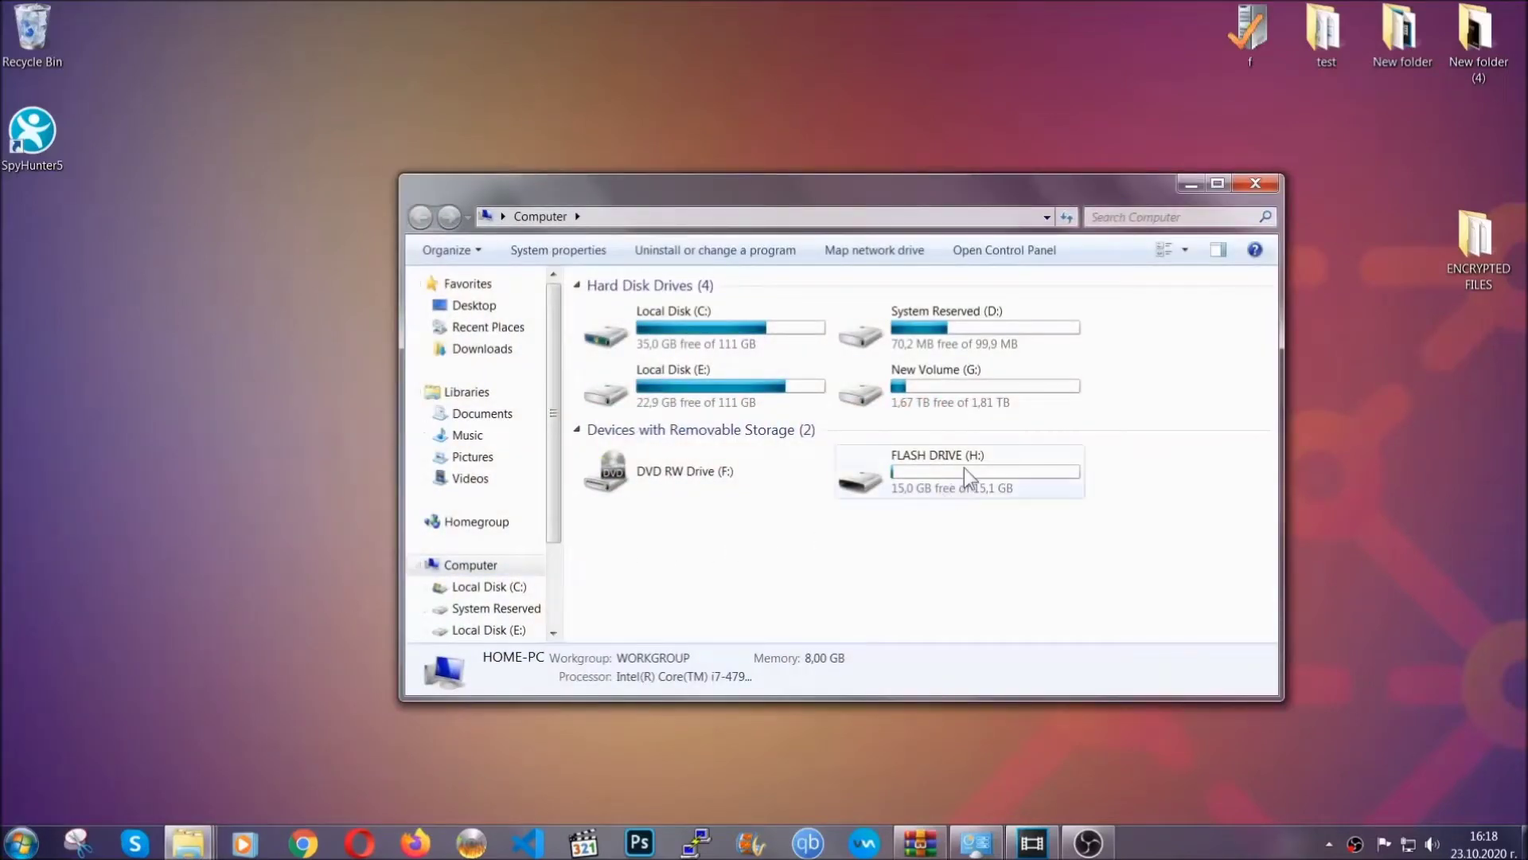
pyautogui.doubleClick(963, 466)
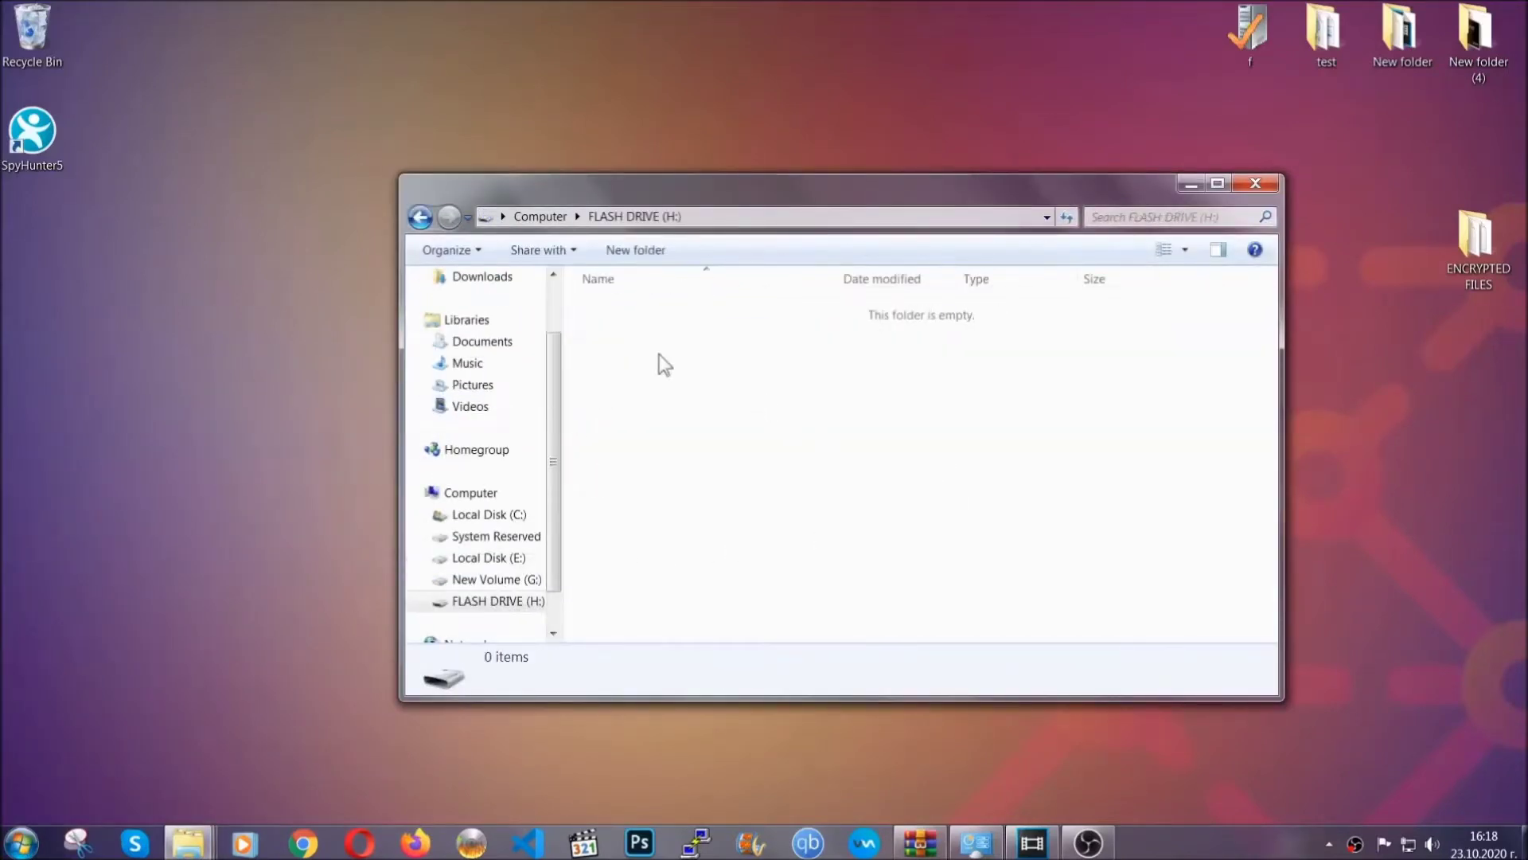
pyautogui.rightClick(659, 355)
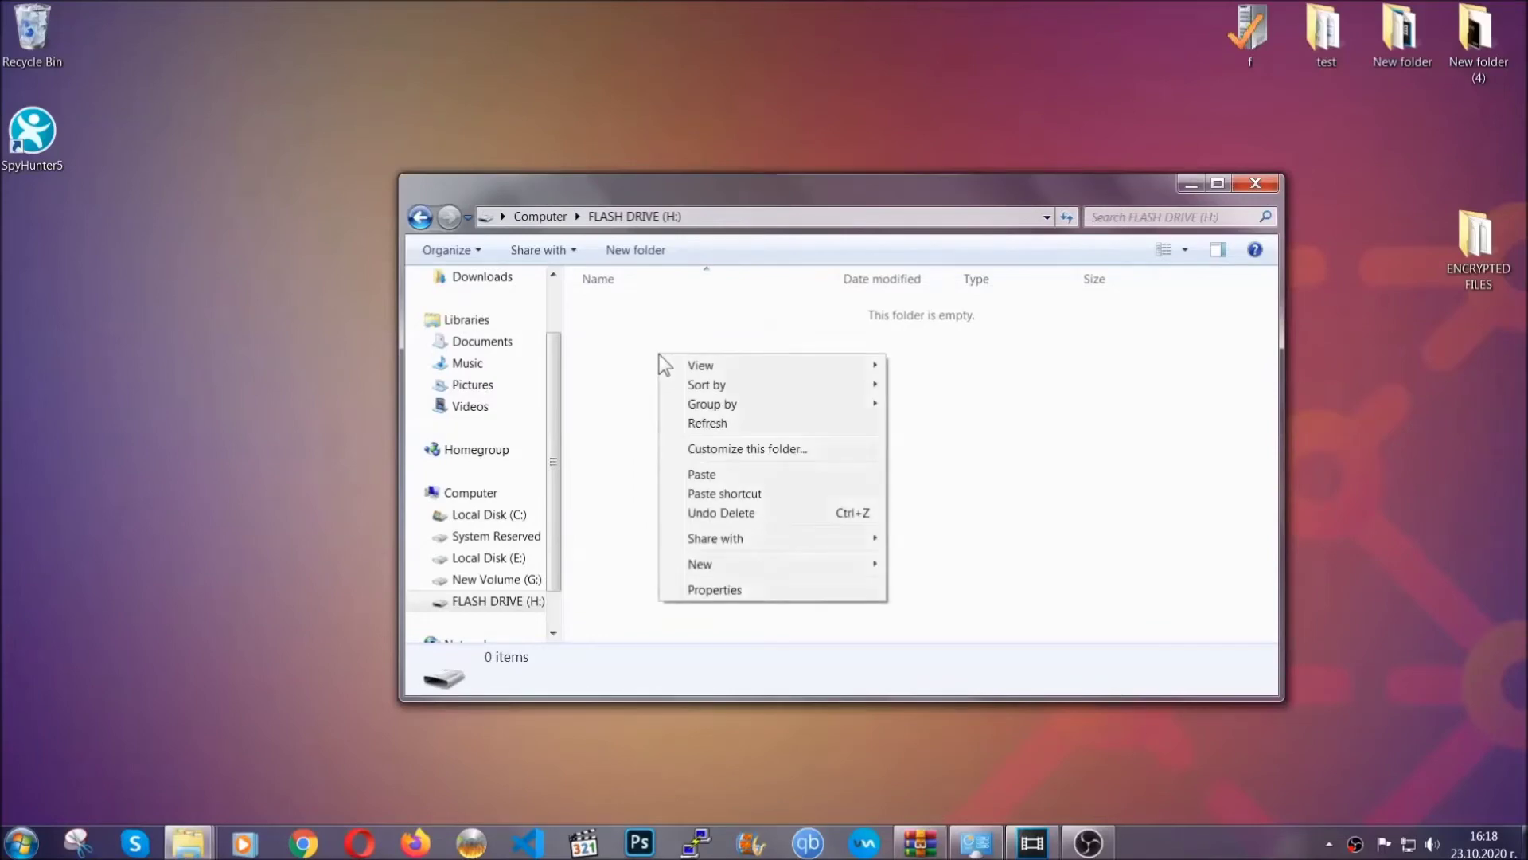
pyautogui.click(701, 474)
pyautogui.click(697, 477)
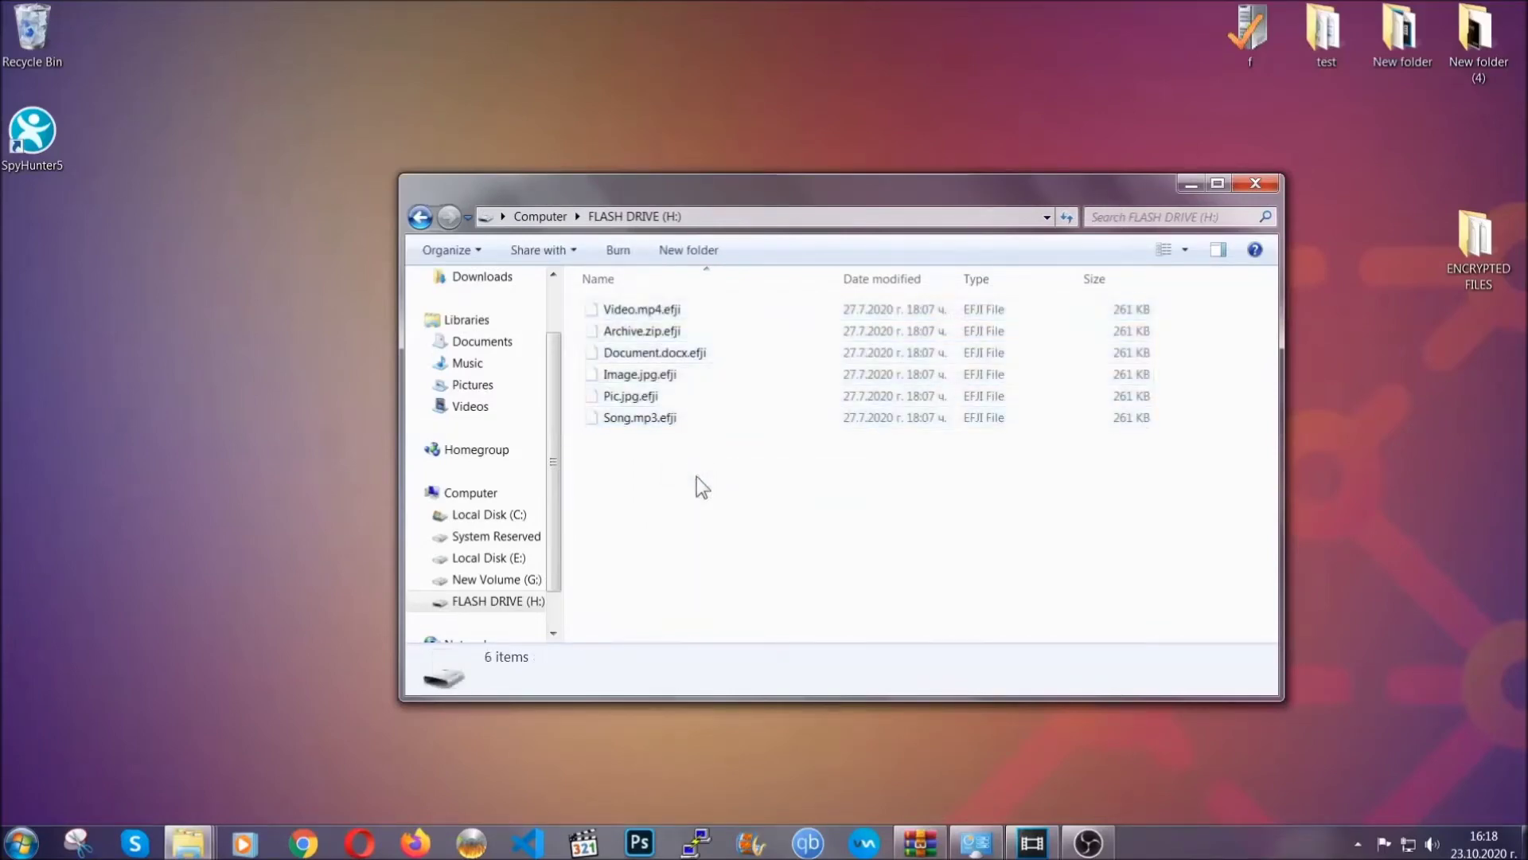
pyautogui.click(1255, 185)
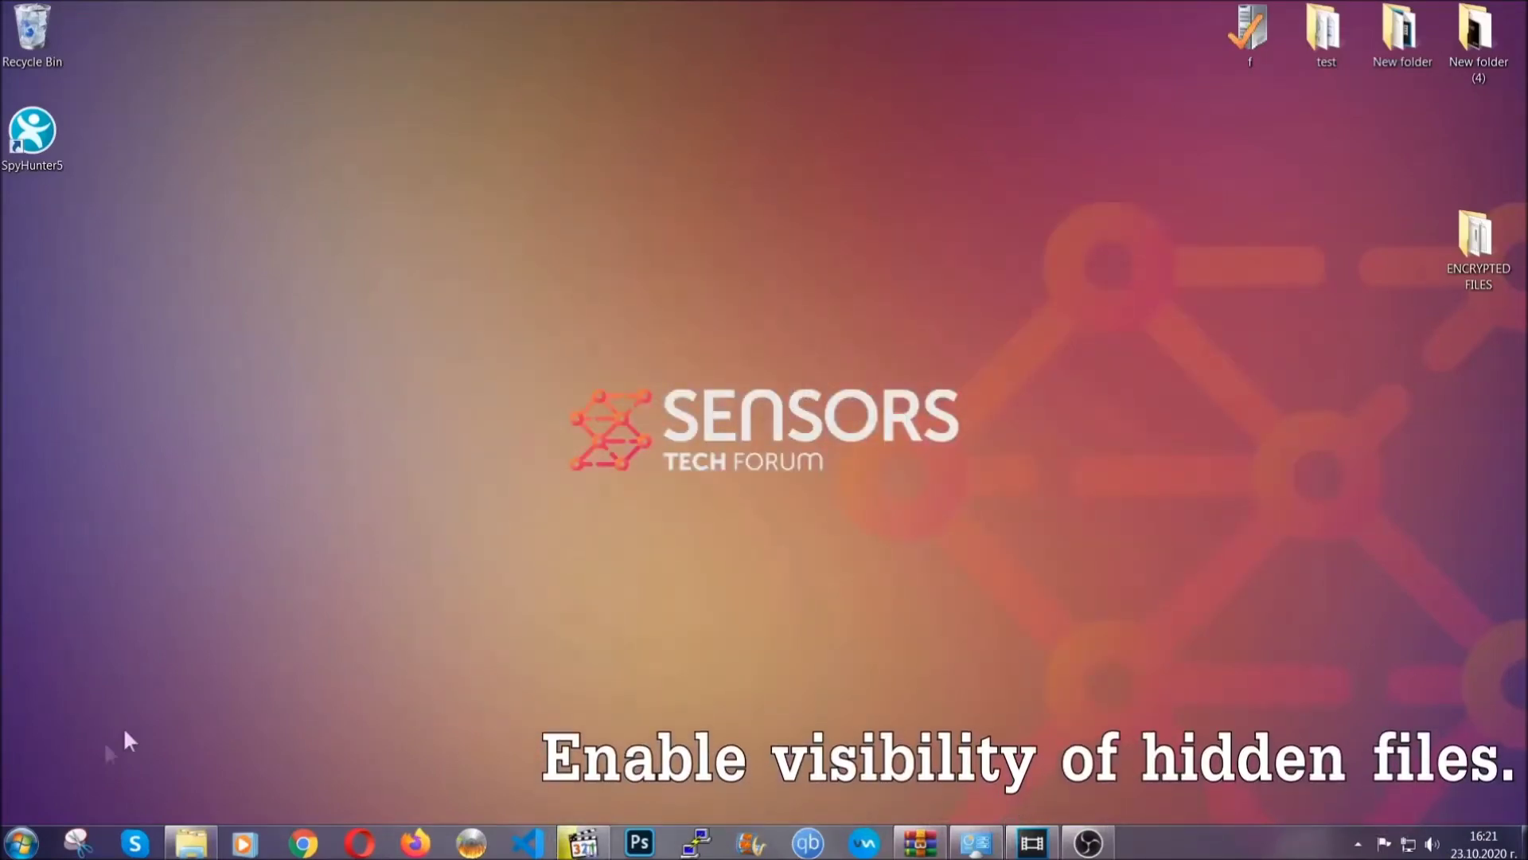
# Step: Find 'hidden files and folders' in Start and apply Show hidden files, folders, and drives
pyautogui.click(21, 842)
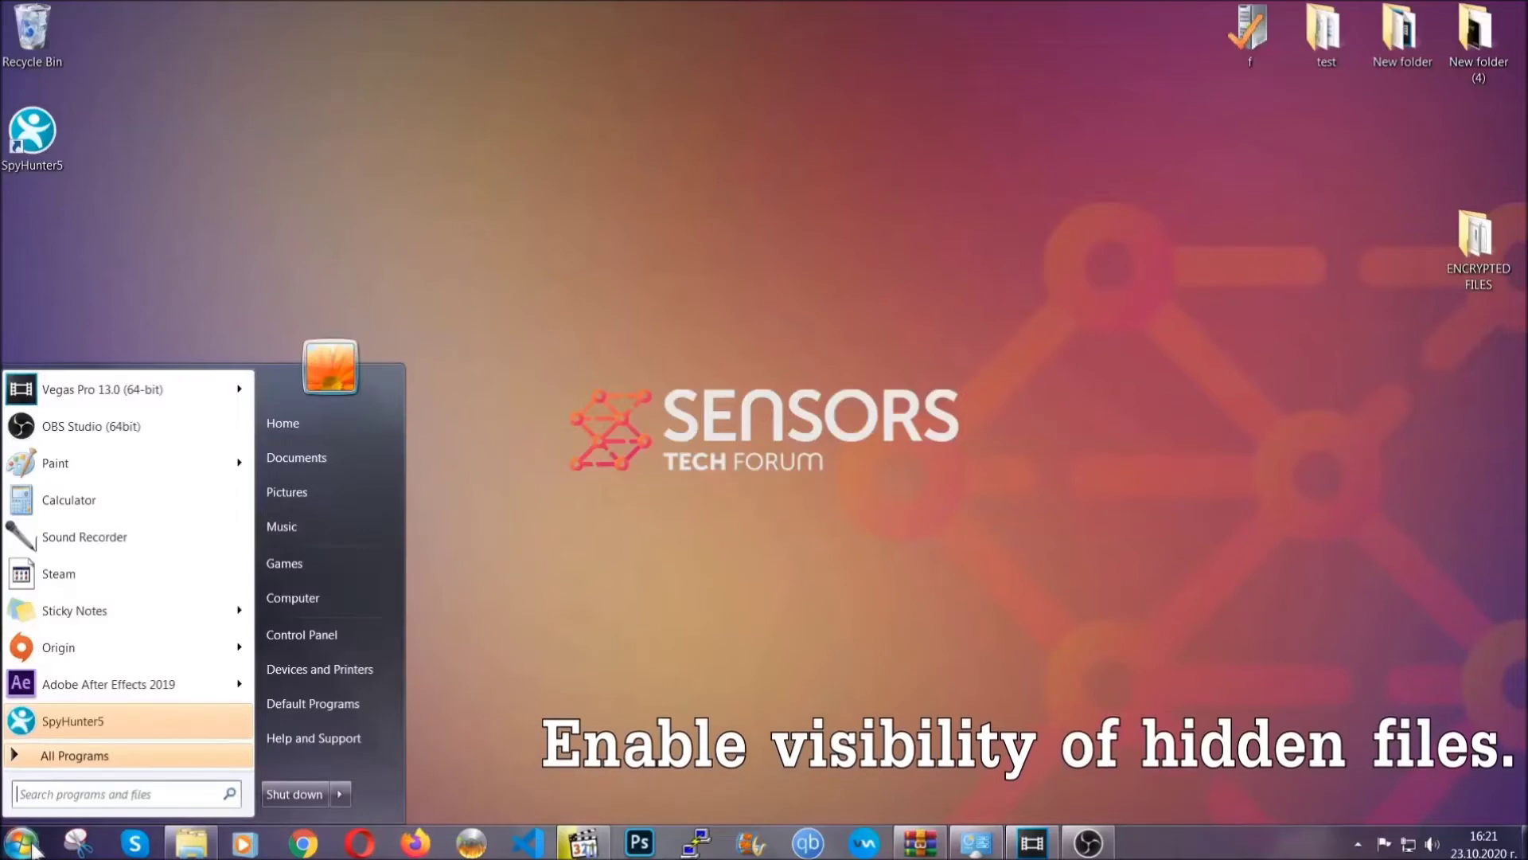
pyautogui.click(67, 789)
pyautogui.write('showh')
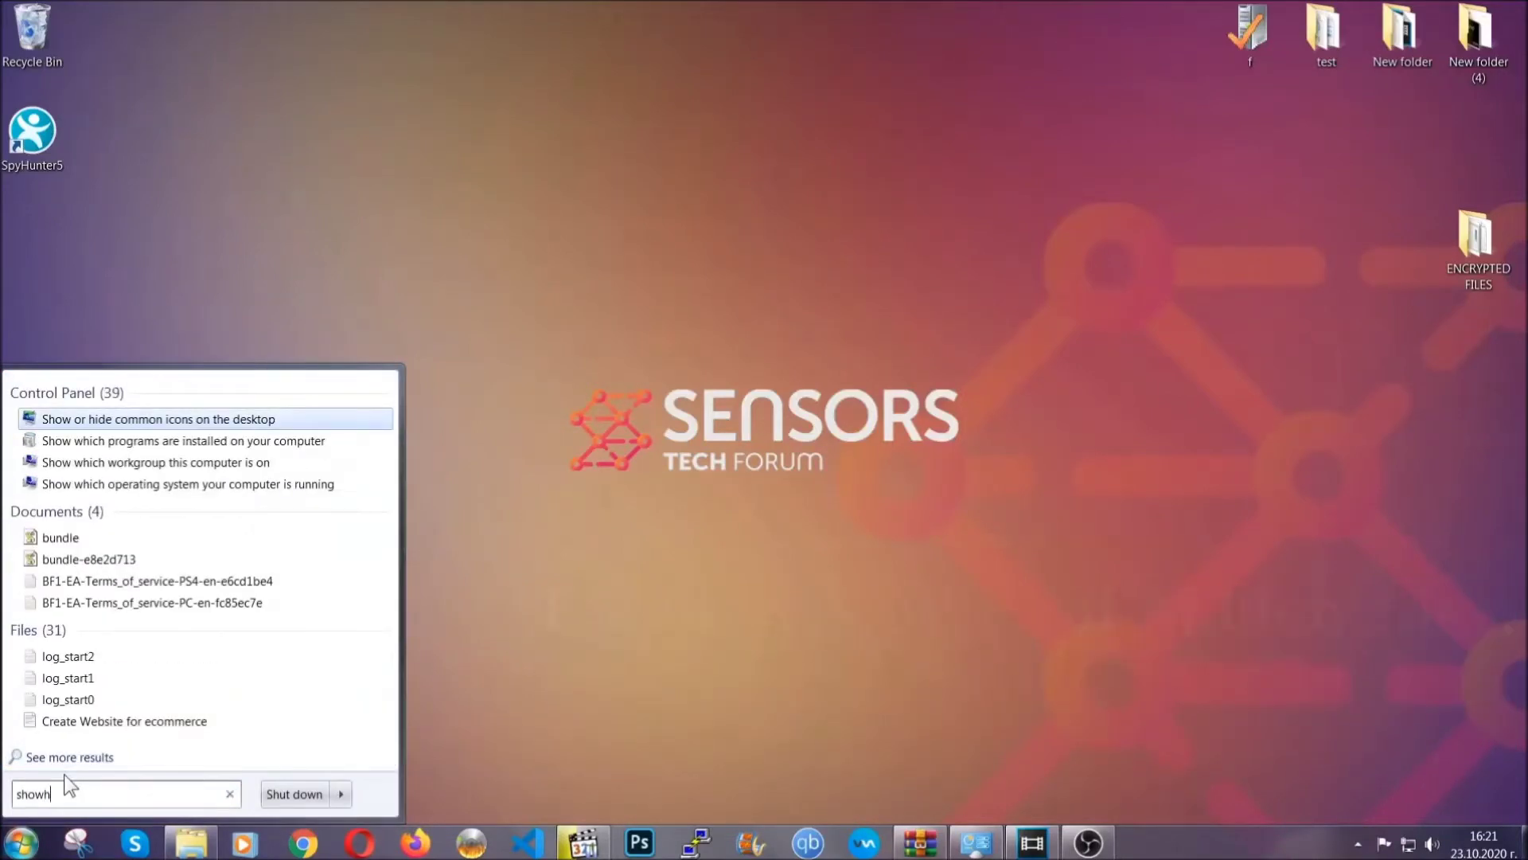
pyautogui.press('BackSpace')
pyautogui.write('hidden f')
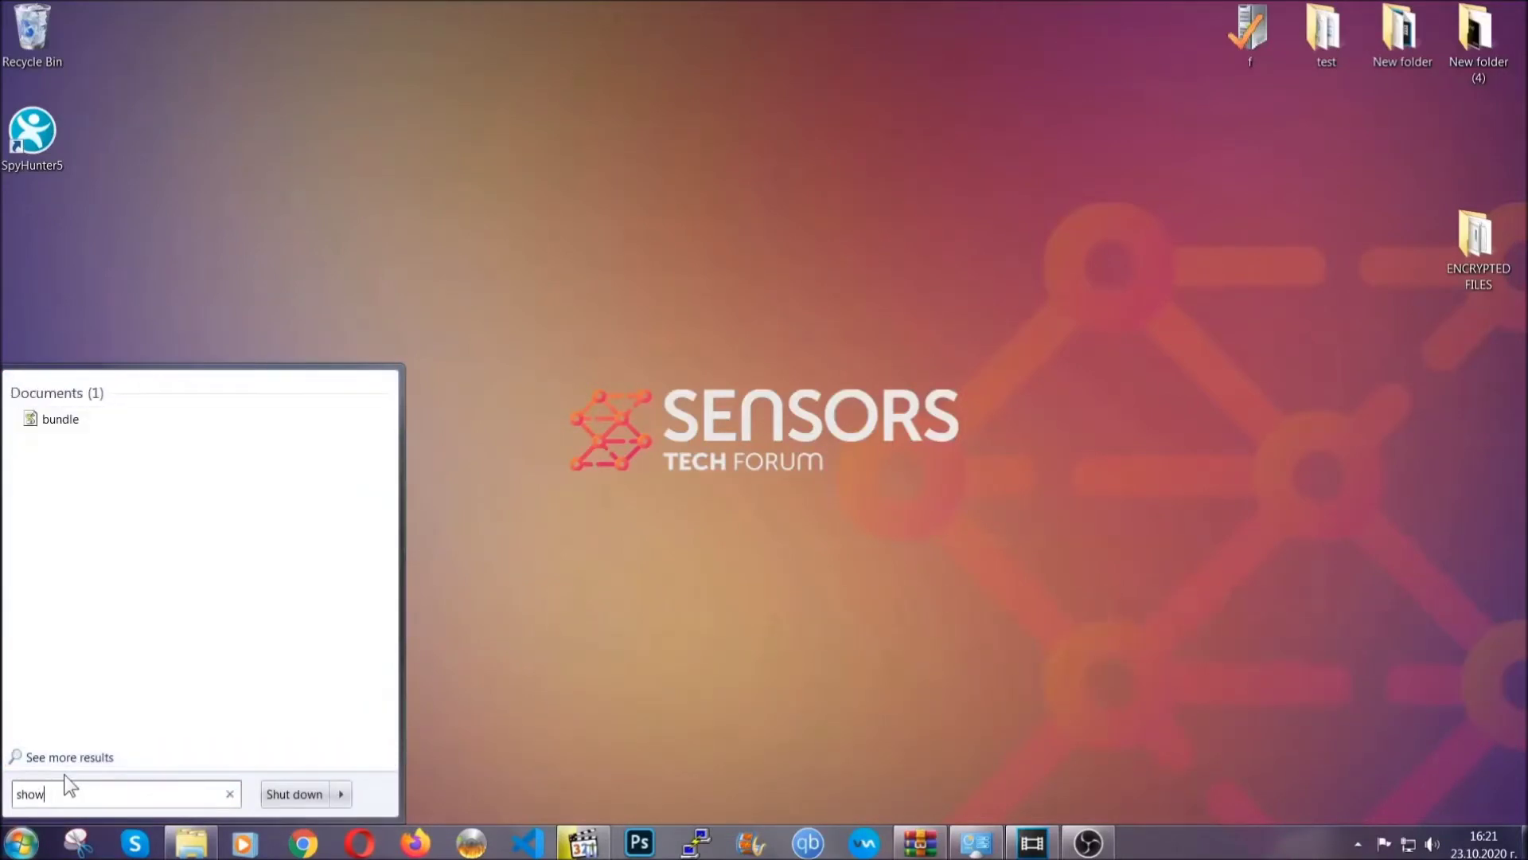
pyautogui.write('iles and folders')
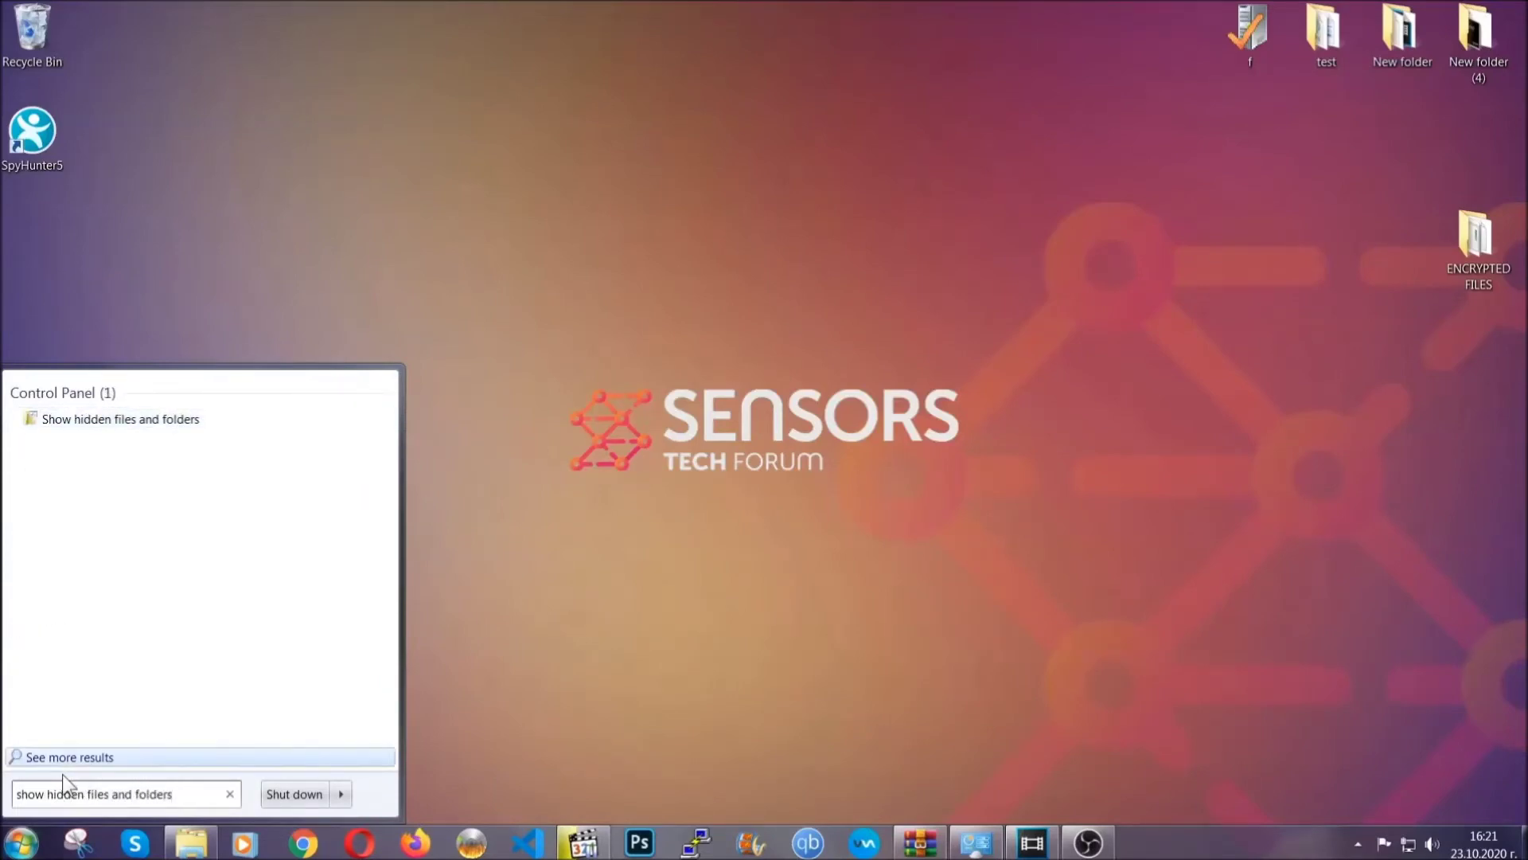
pyautogui.click(180, 419)
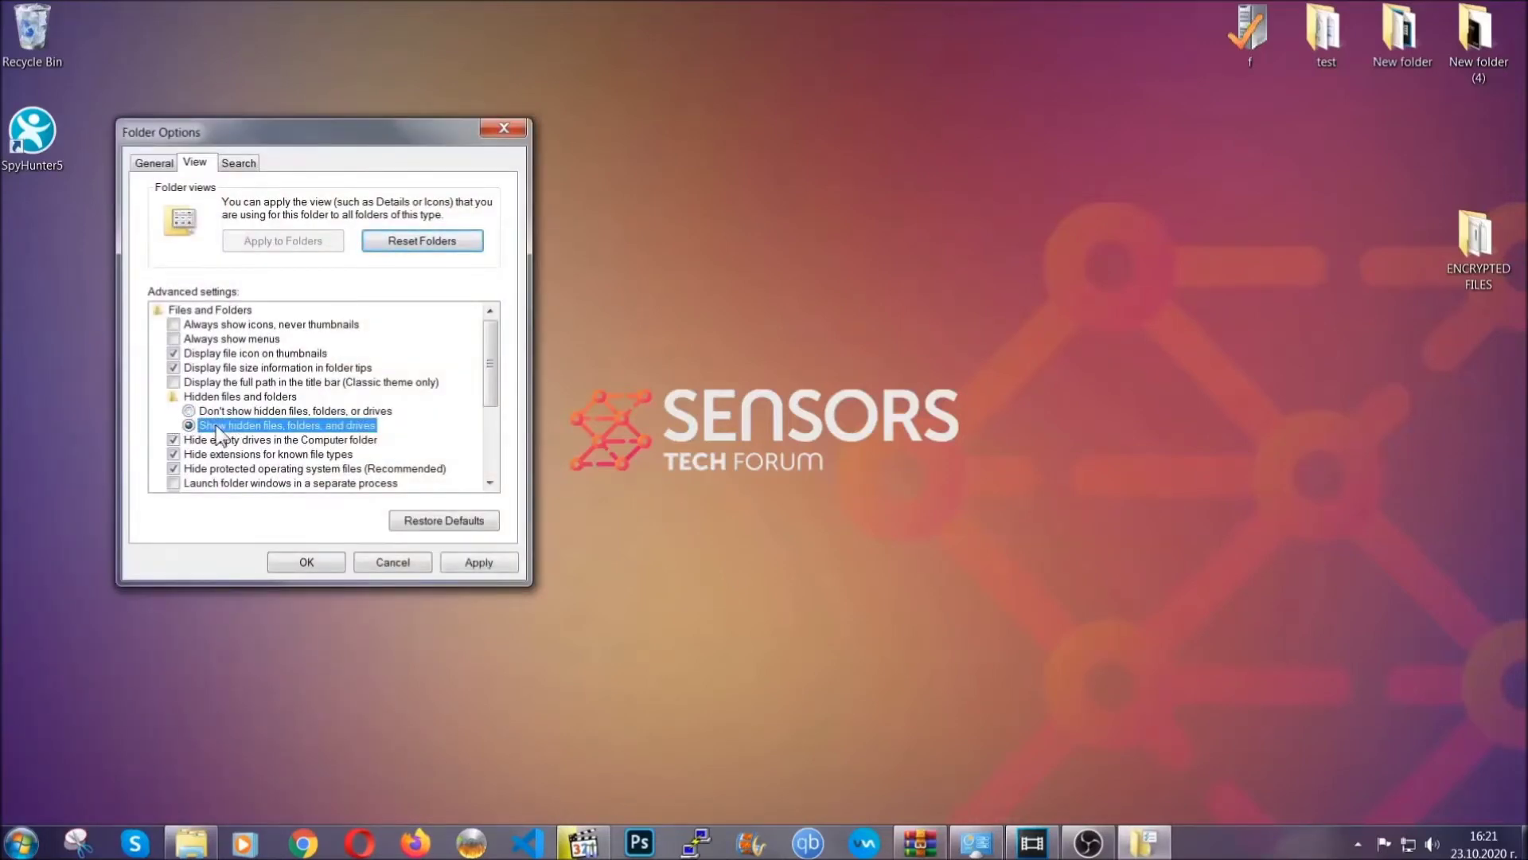
pyautogui.click(476, 562)
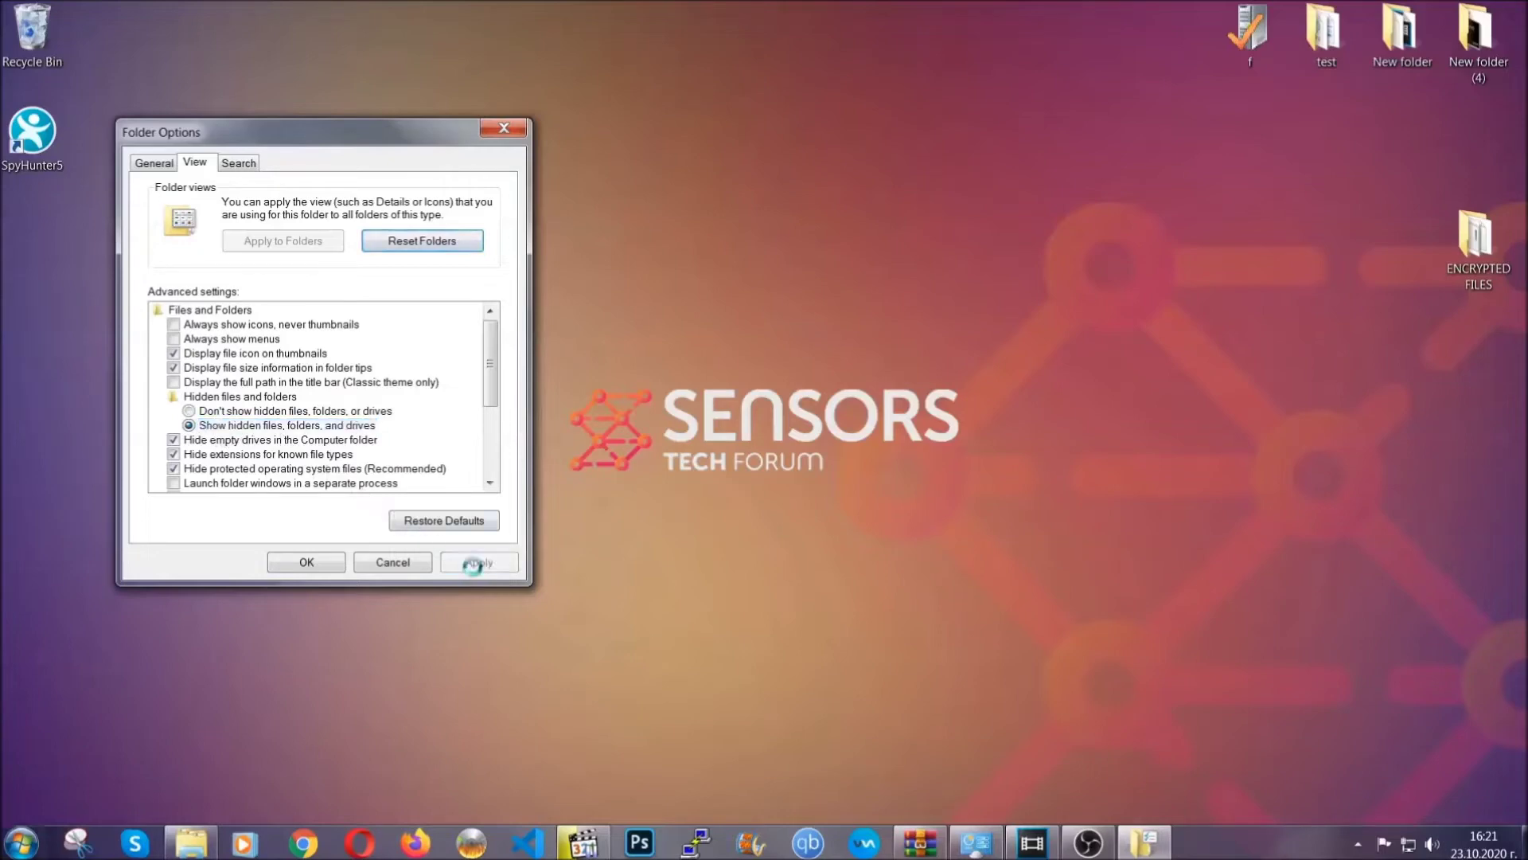
pyautogui.click(299, 562)
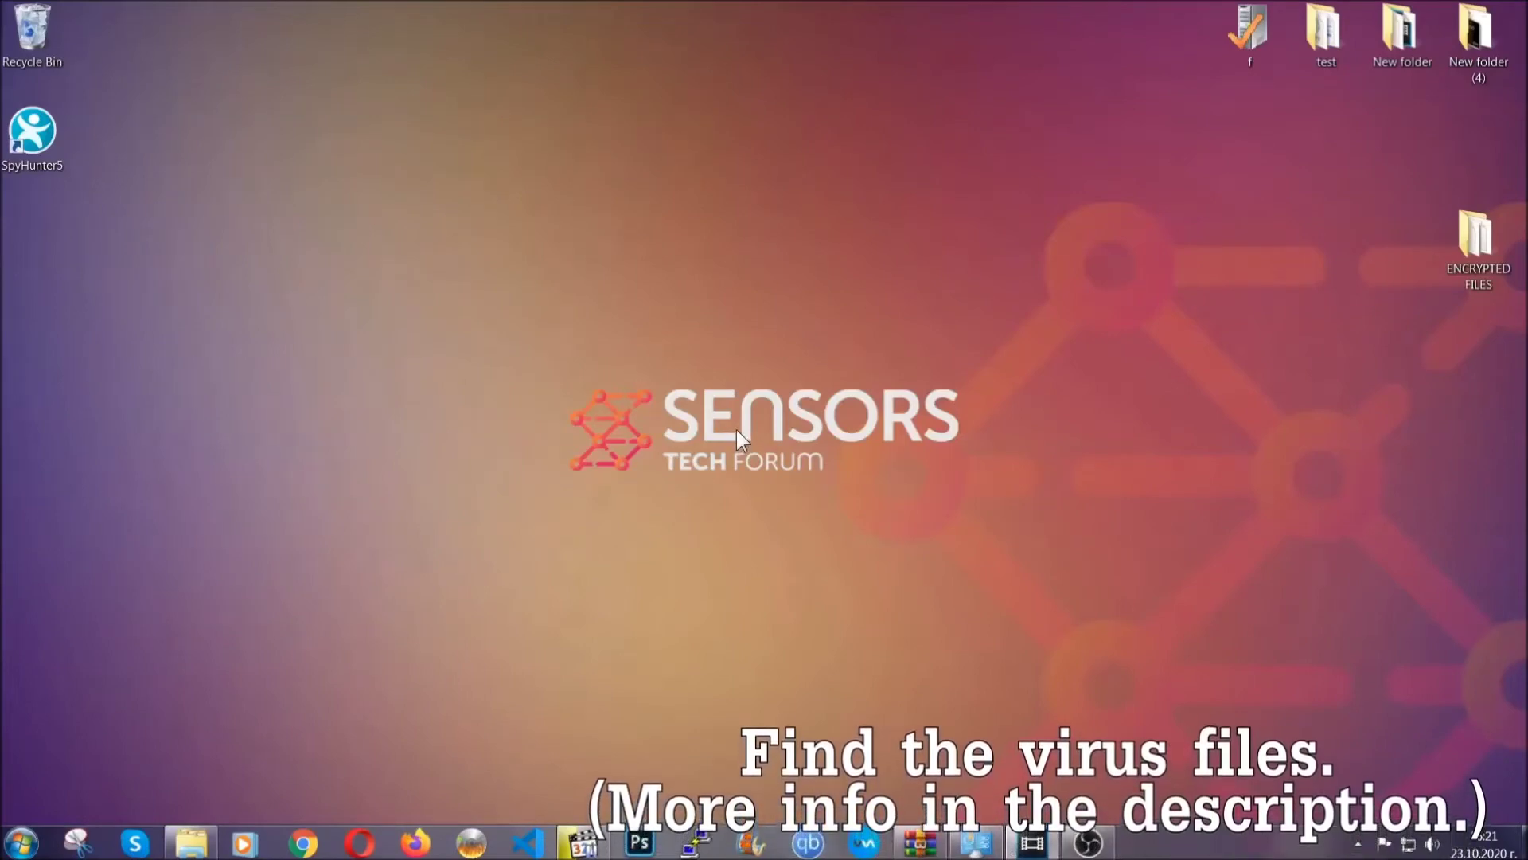
# Step: Search the Computer for 'fileextension:exe Example Vir' to locate the virus executable
pyautogui.click(22, 842)
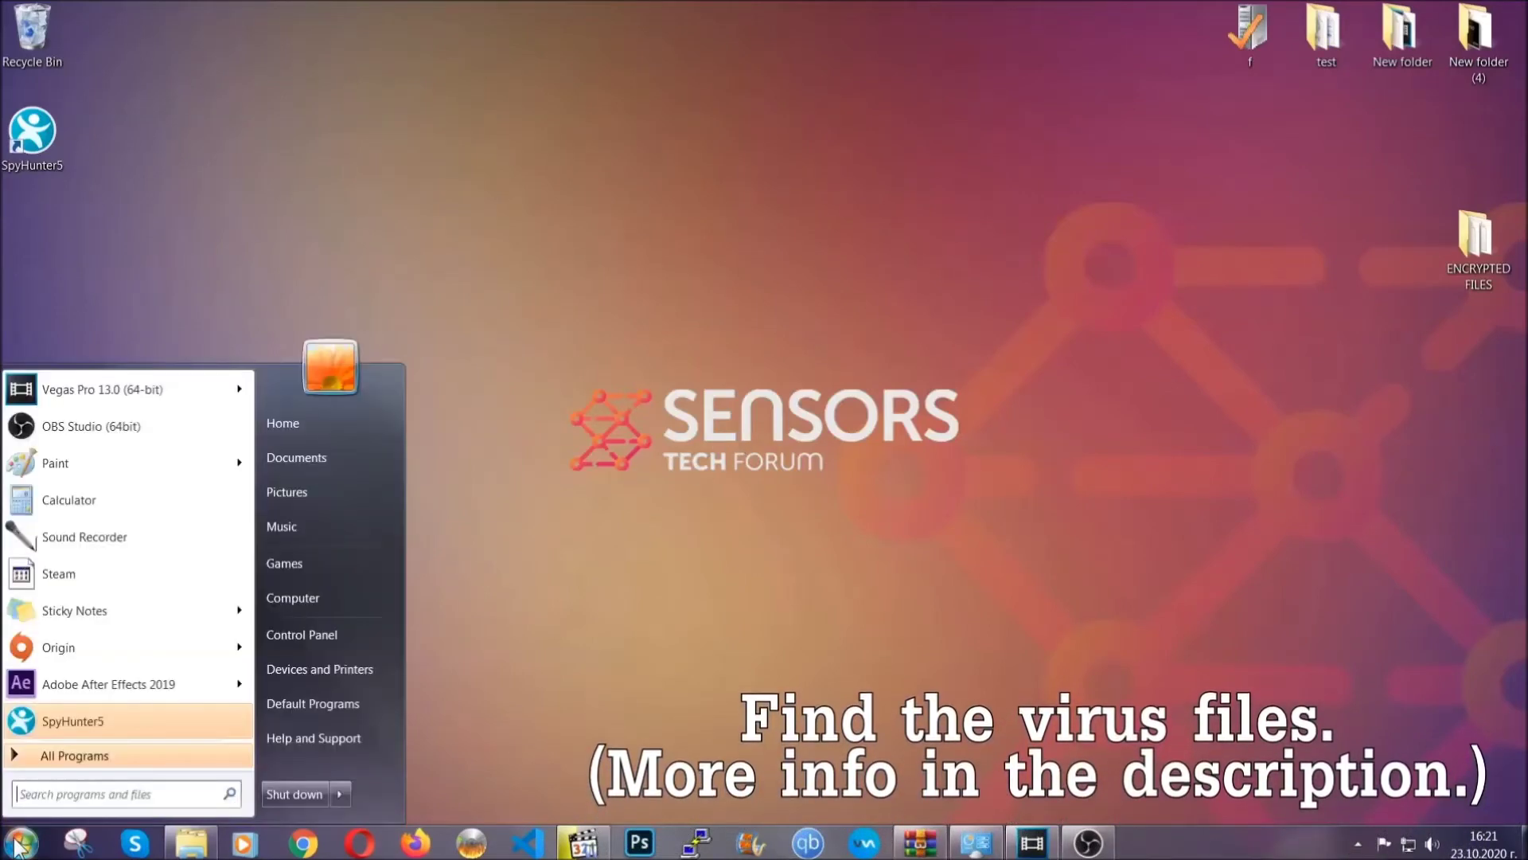
pyautogui.click(314, 596)
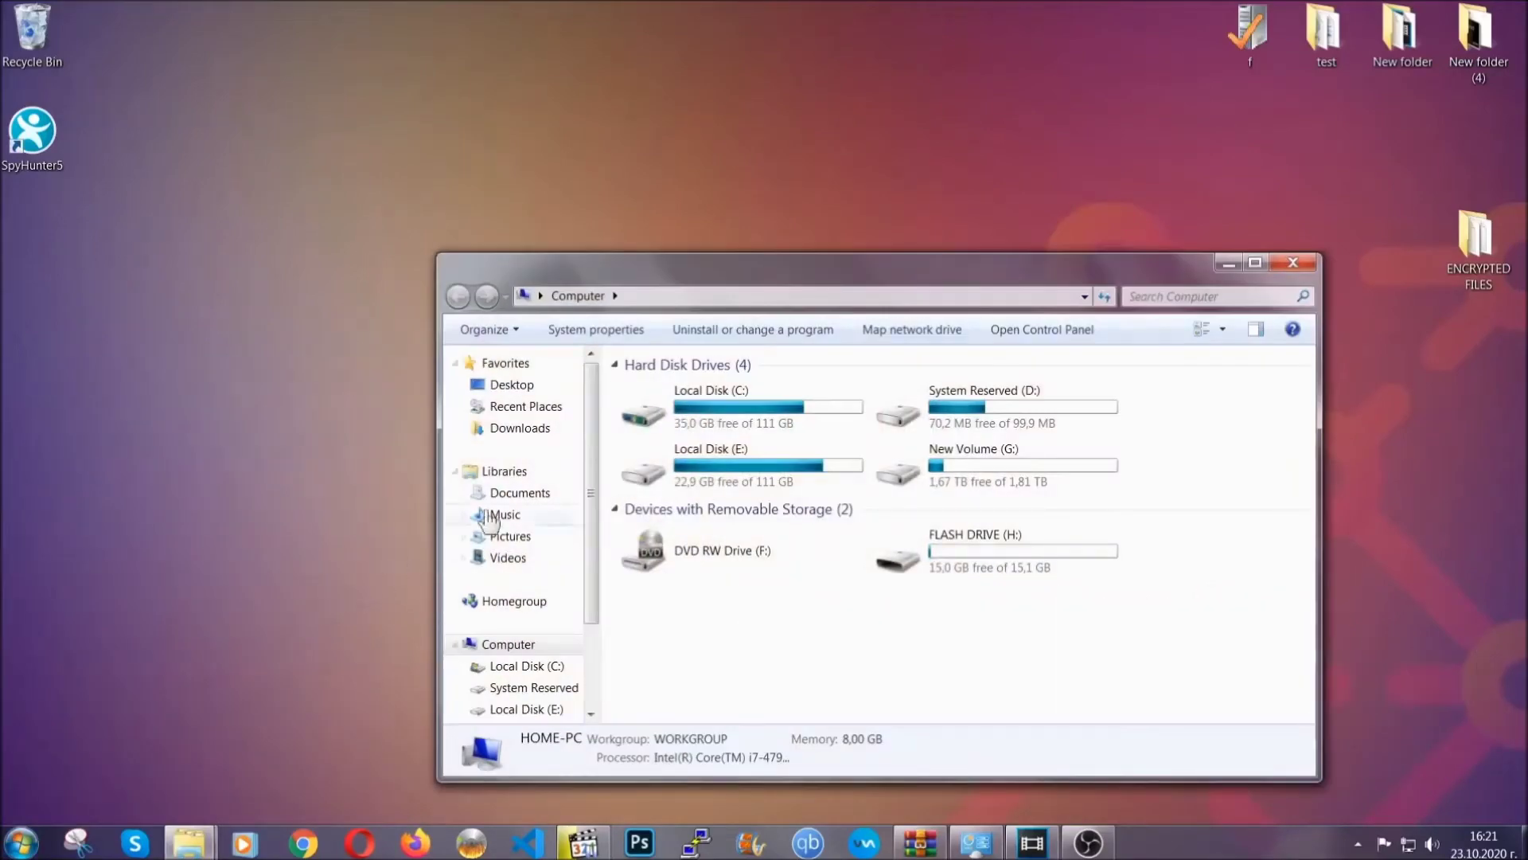
pyautogui.moveTo(830, 281); pyautogui.dragTo(726, 214)
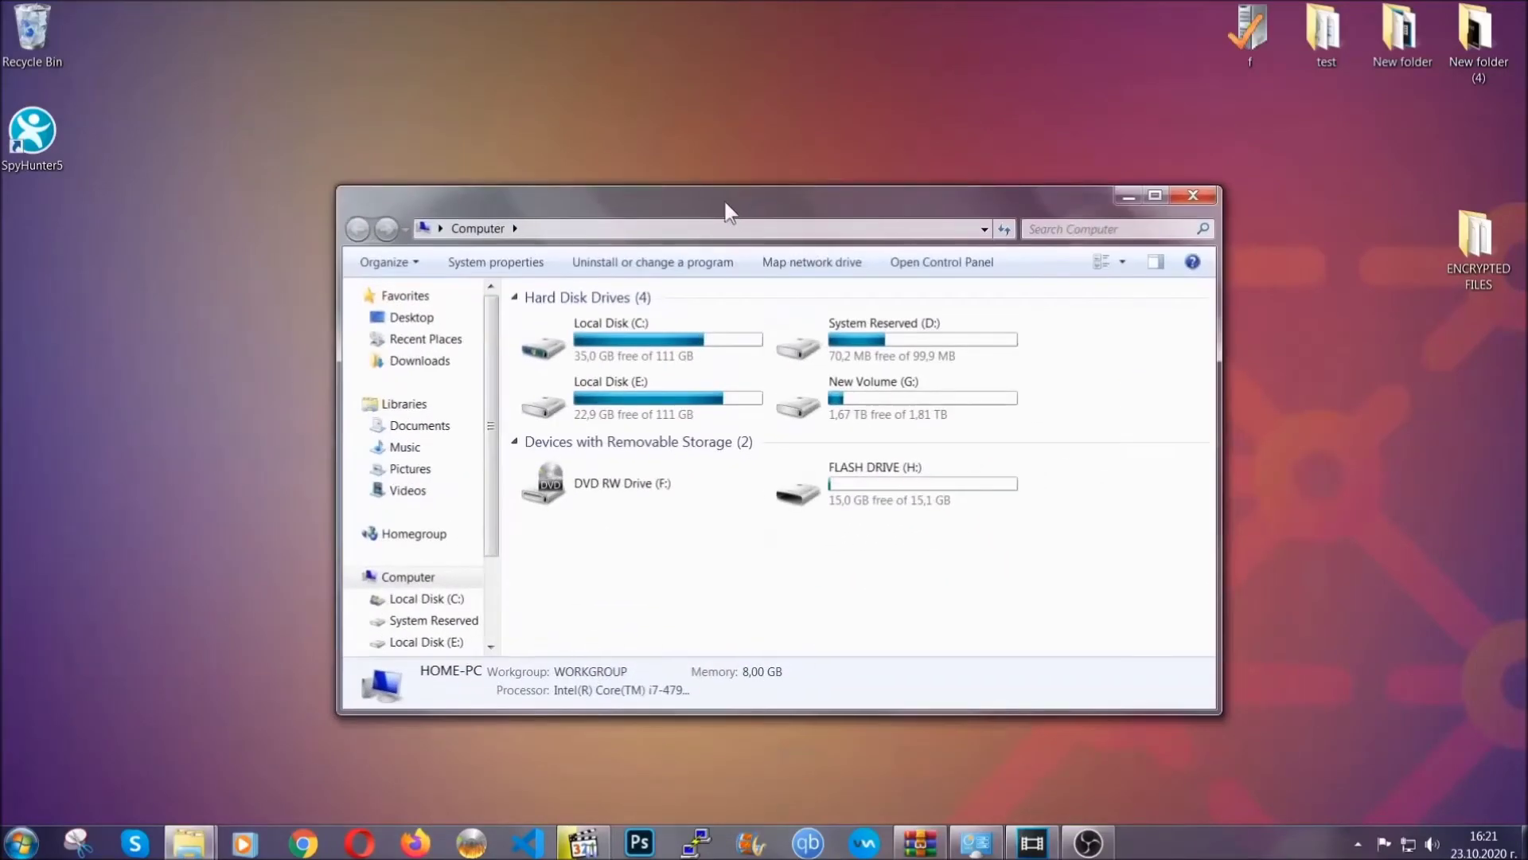
pyautogui.click(1043, 228)
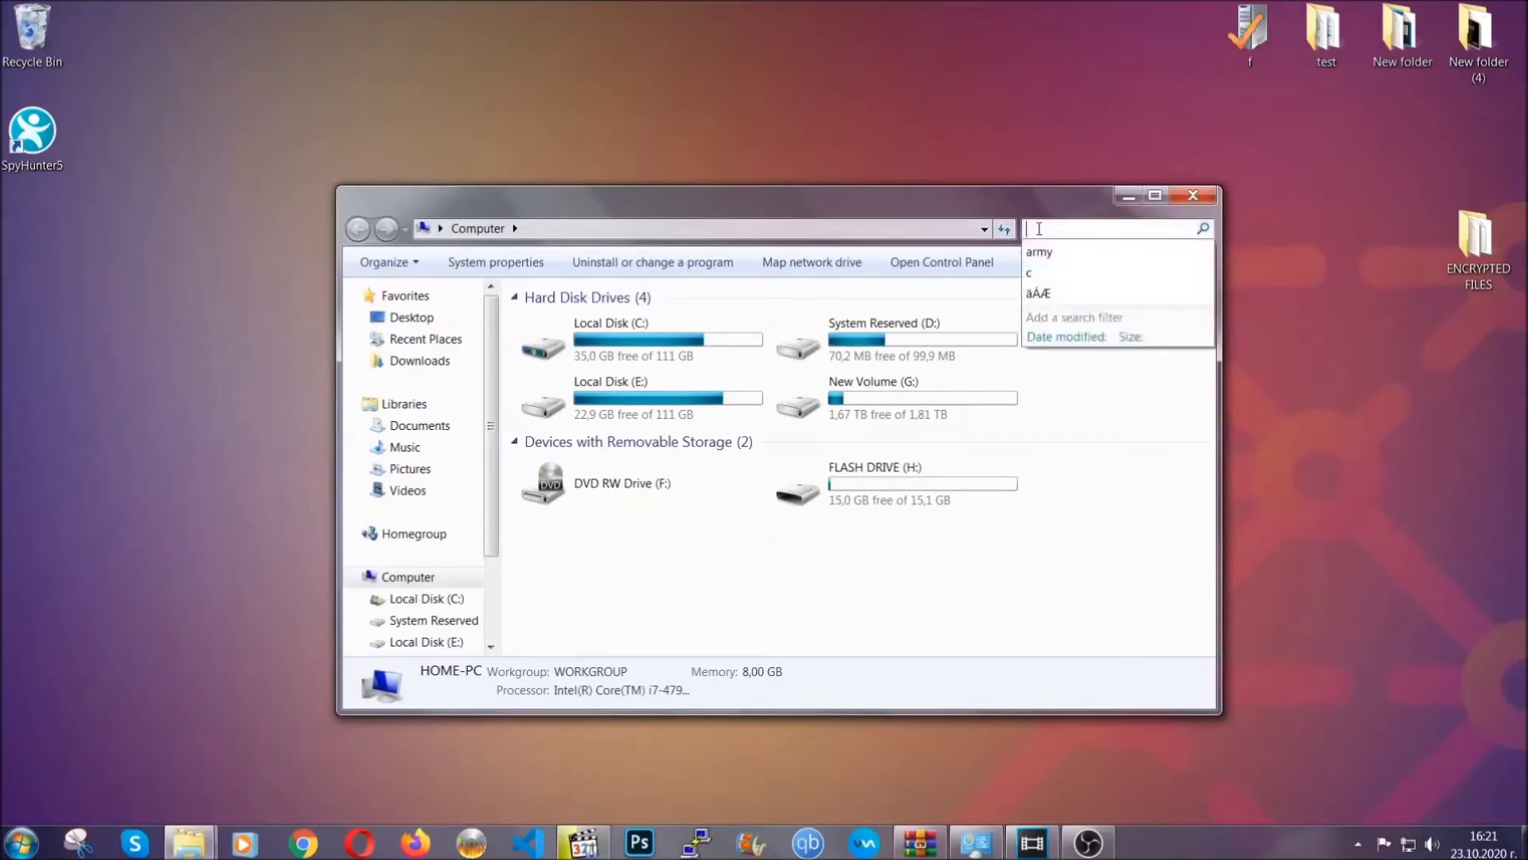
pyautogui.write('file')
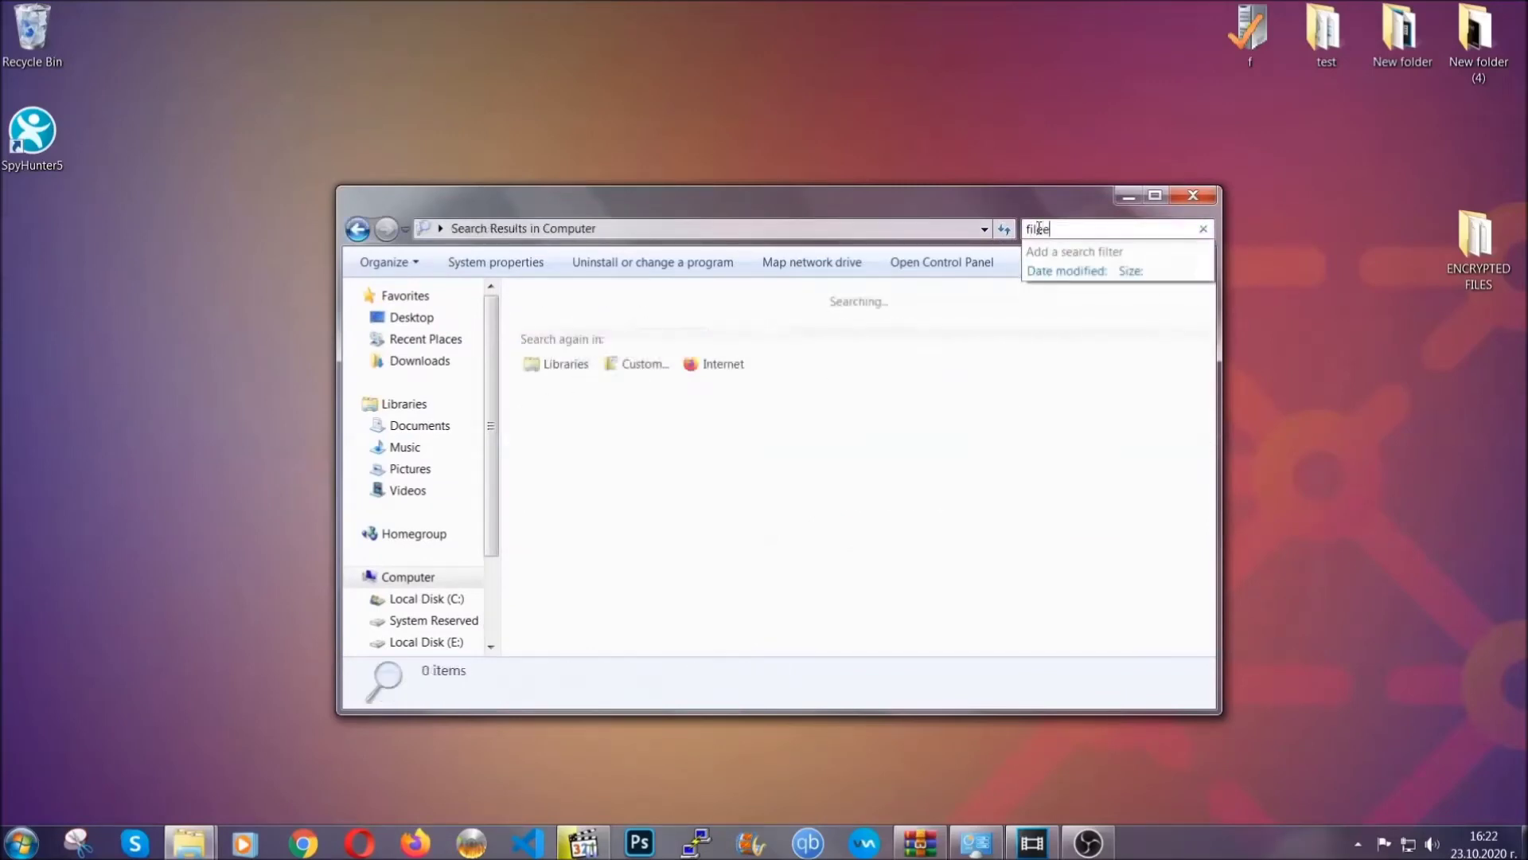
pyautogui.write('extension:exe ')
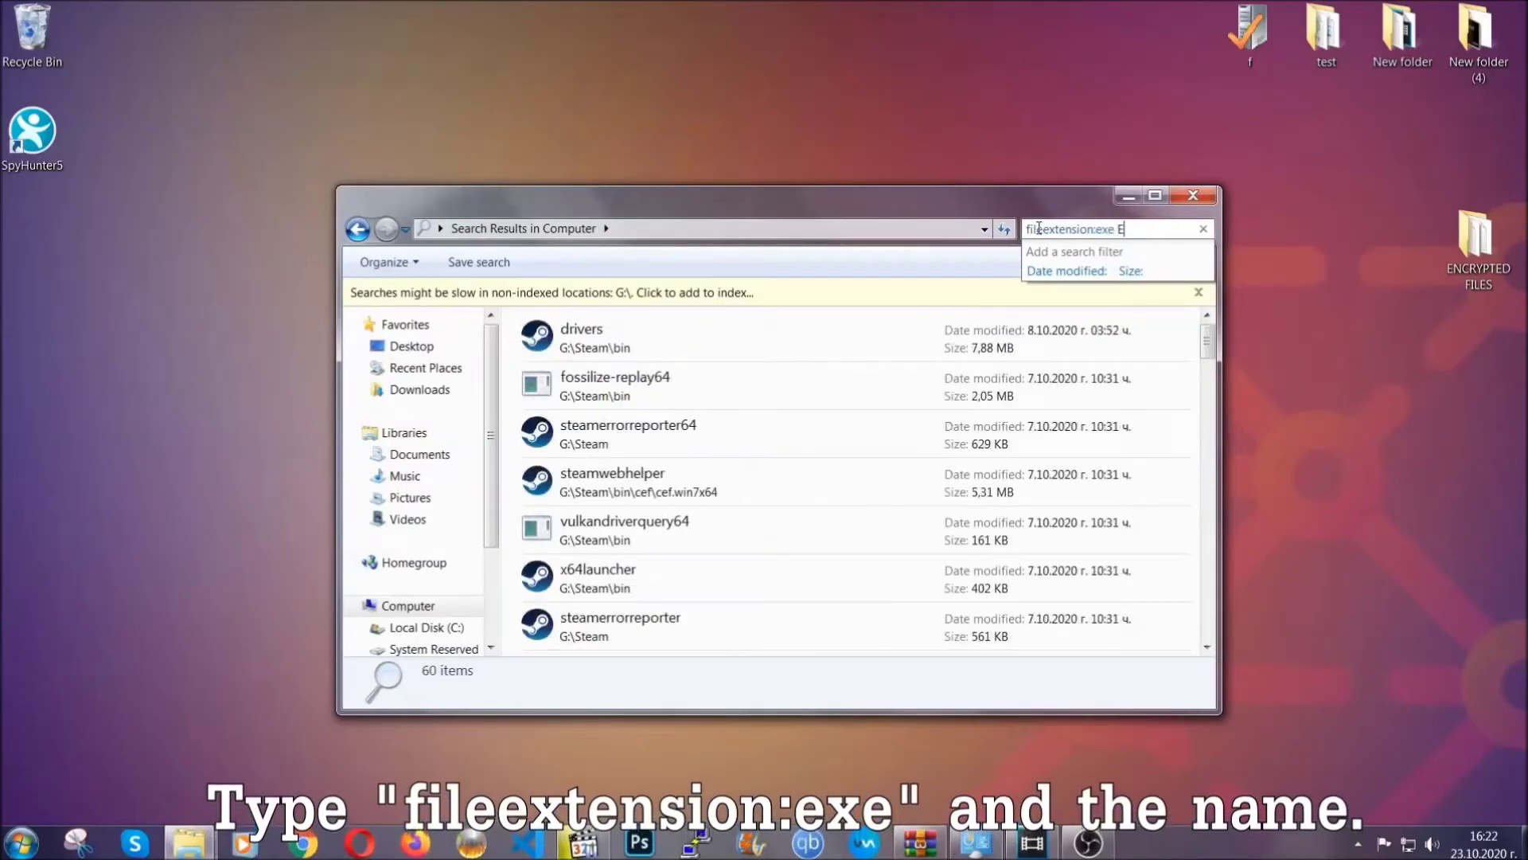
pyautogui.write('Example Virus Name')
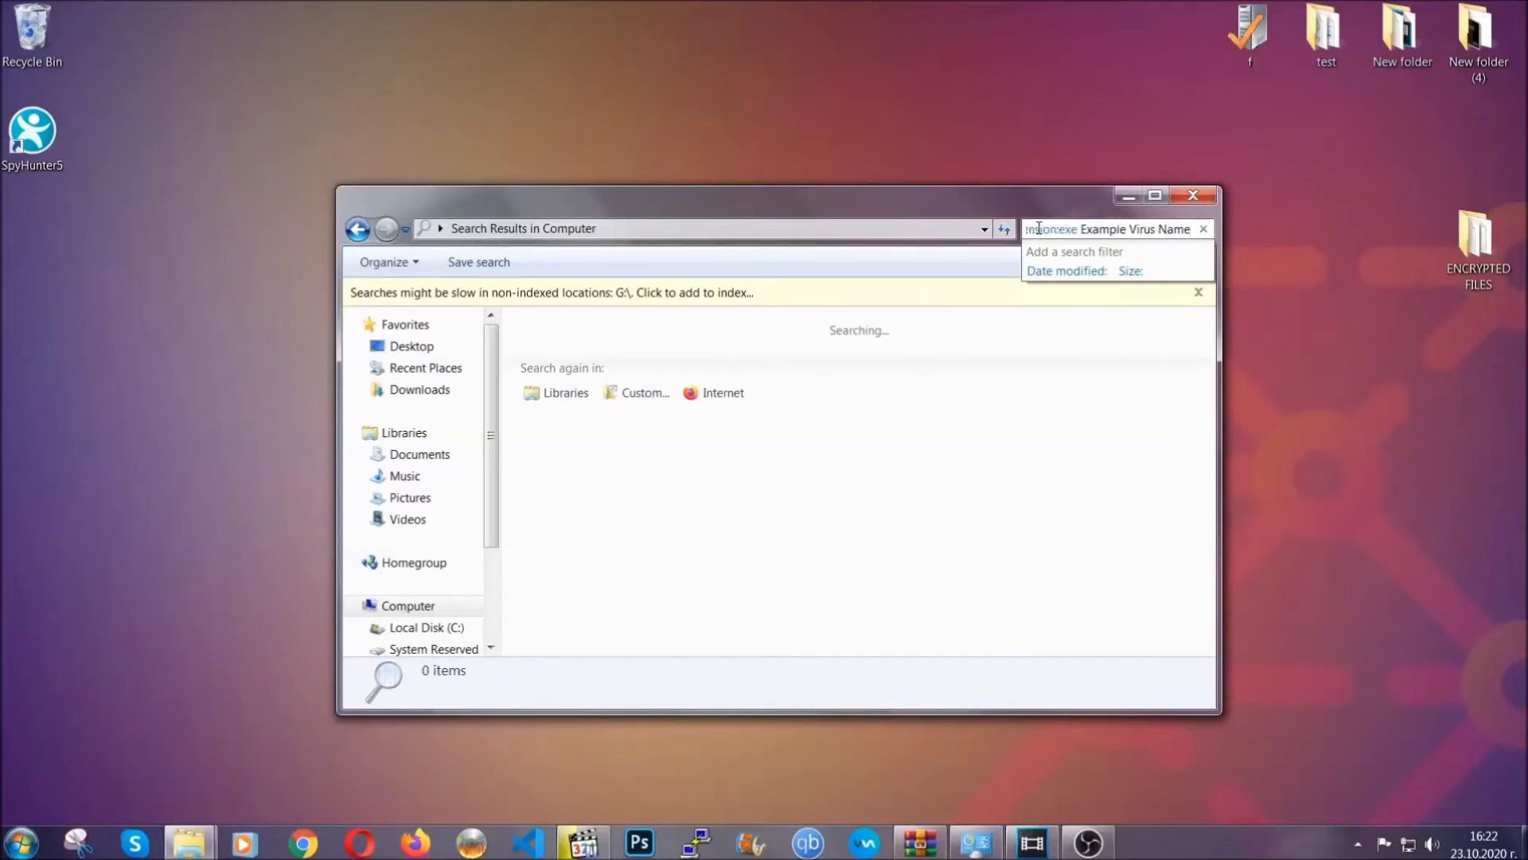
pyautogui.press('Return')
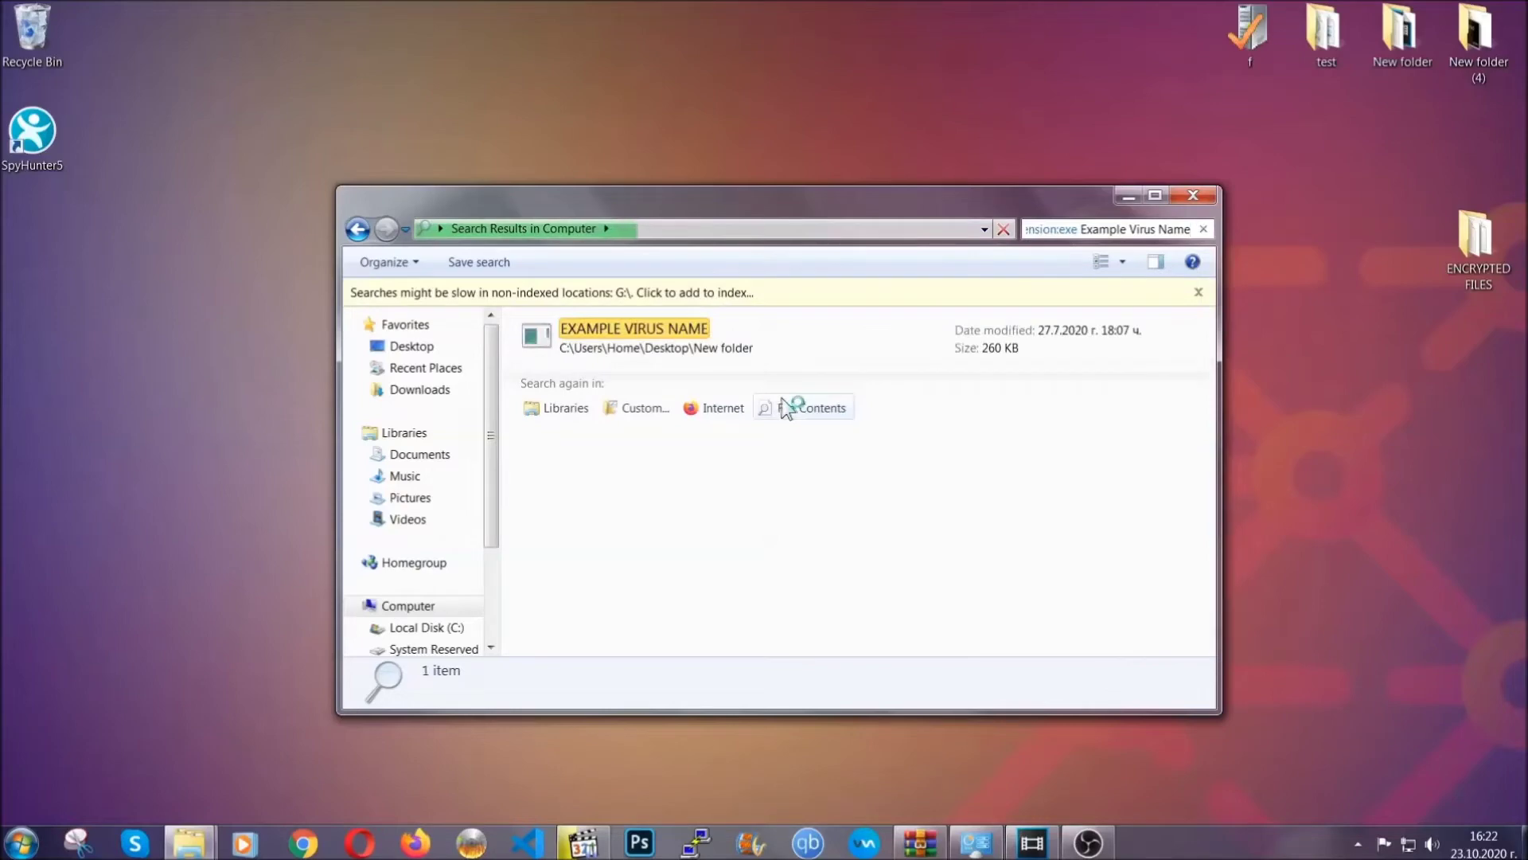
# Step: Delete the EXAMPLE VIRUS NAME file to the Recycle Bin and close the window
pyautogui.click(669, 327)
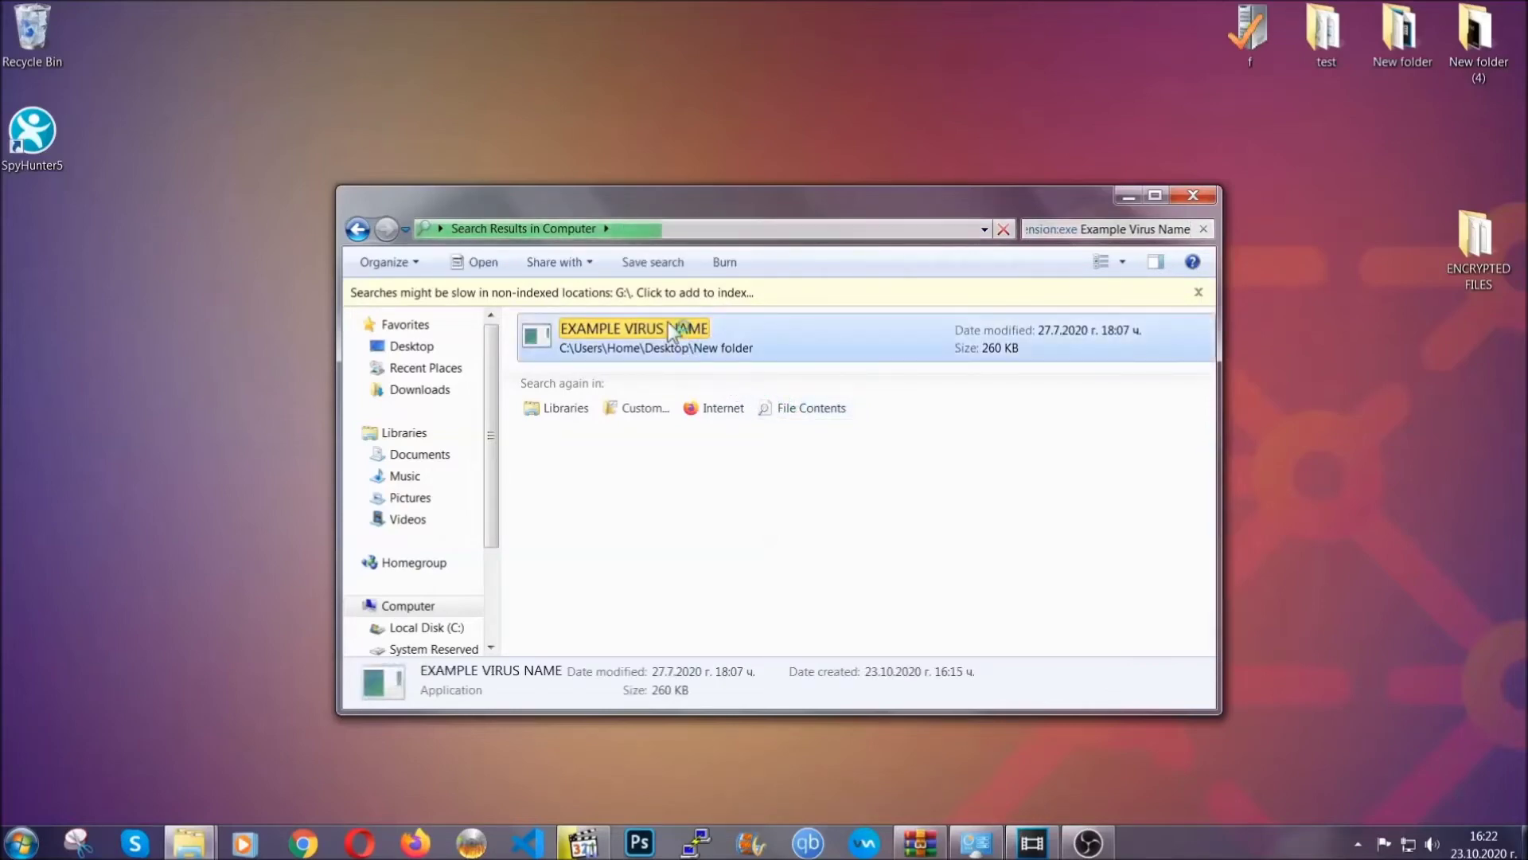
pyautogui.rightClick(673, 332)
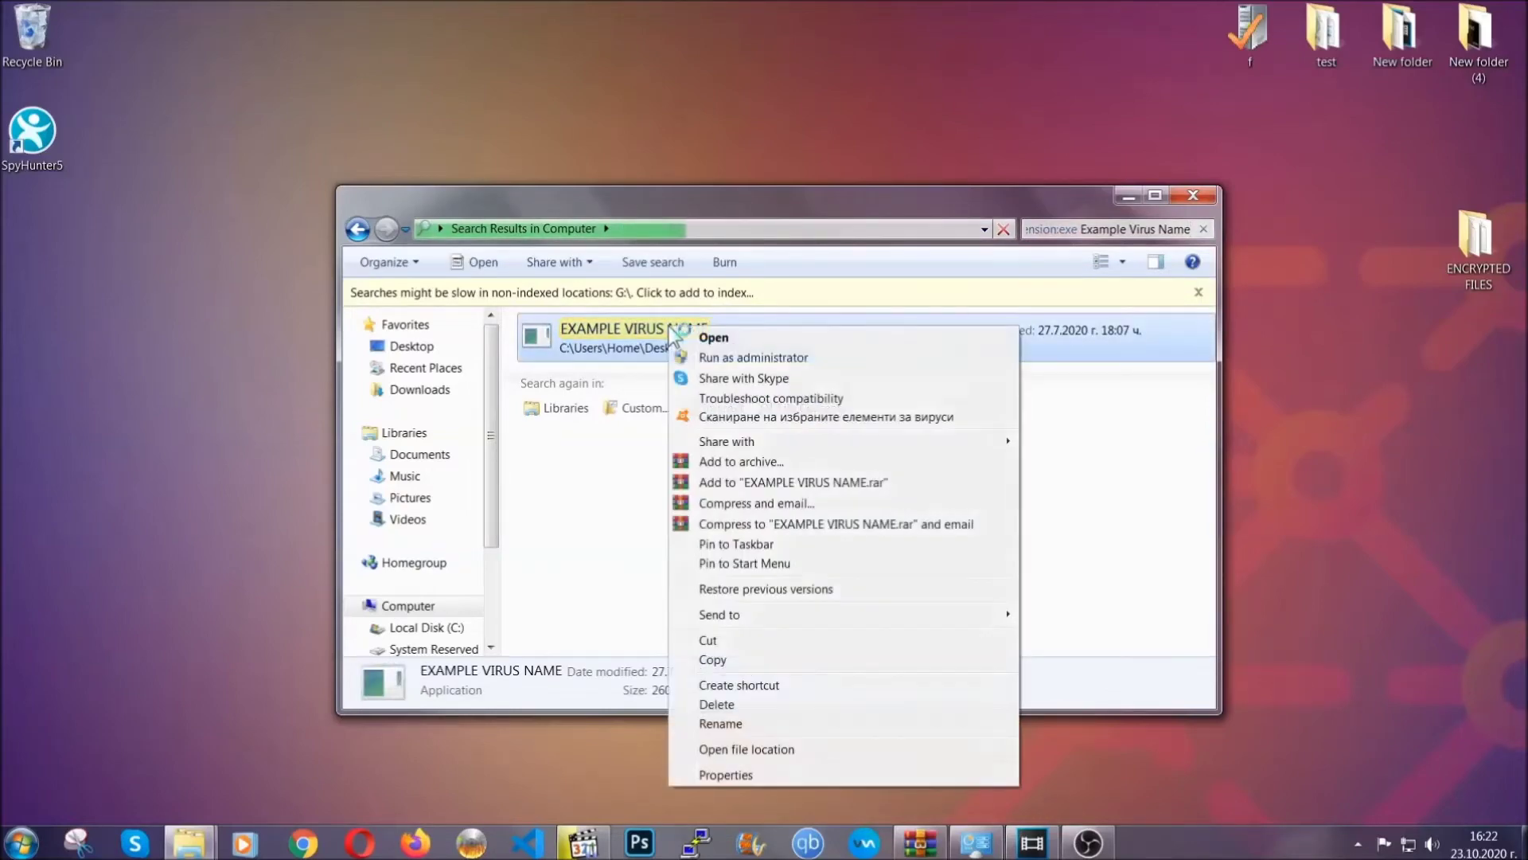
pyautogui.click(737, 704)
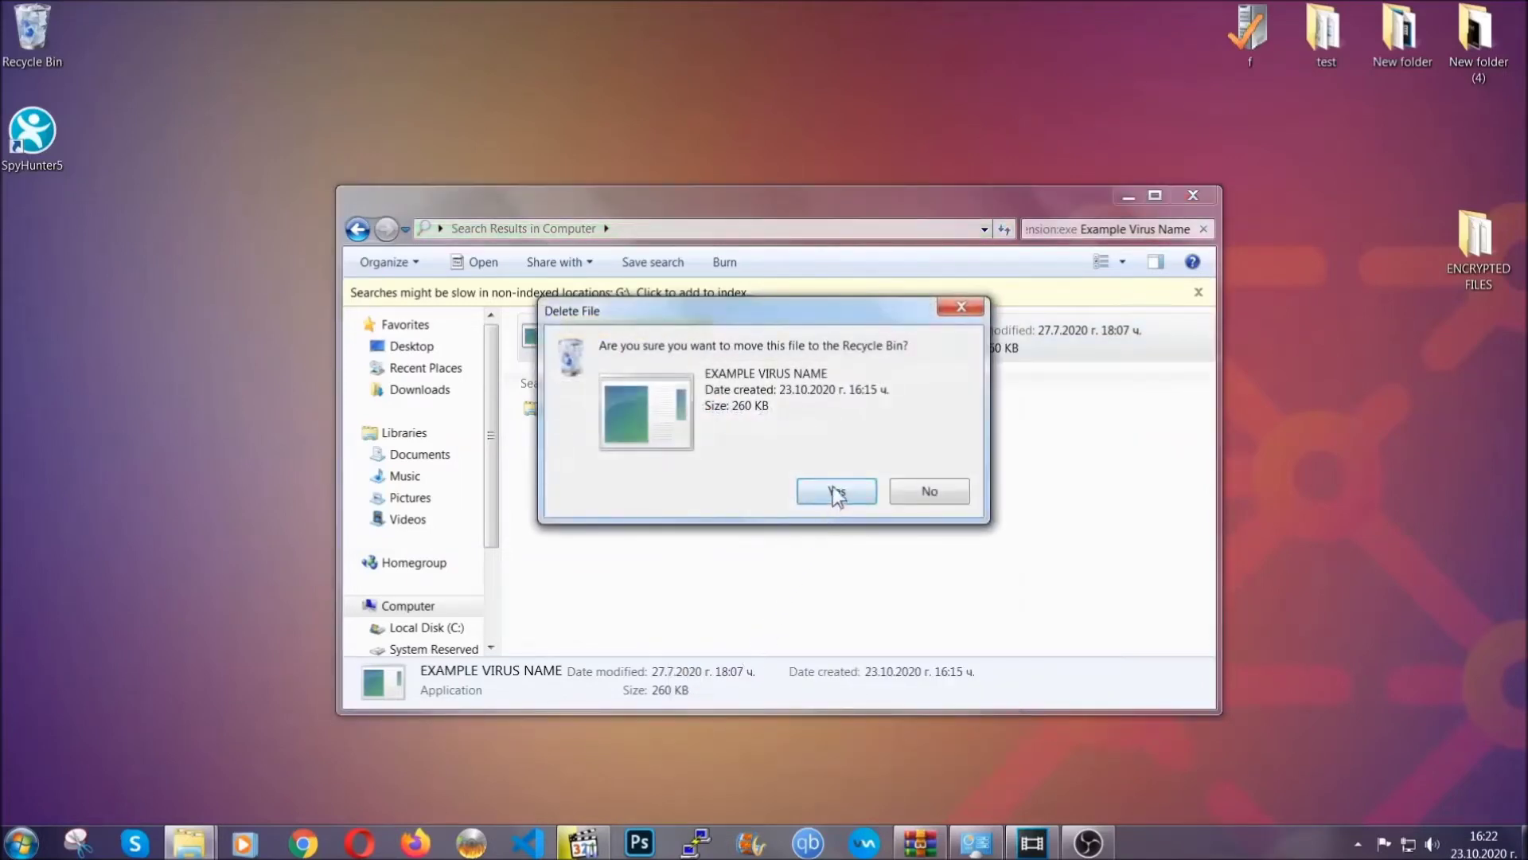
pyautogui.click(833, 487)
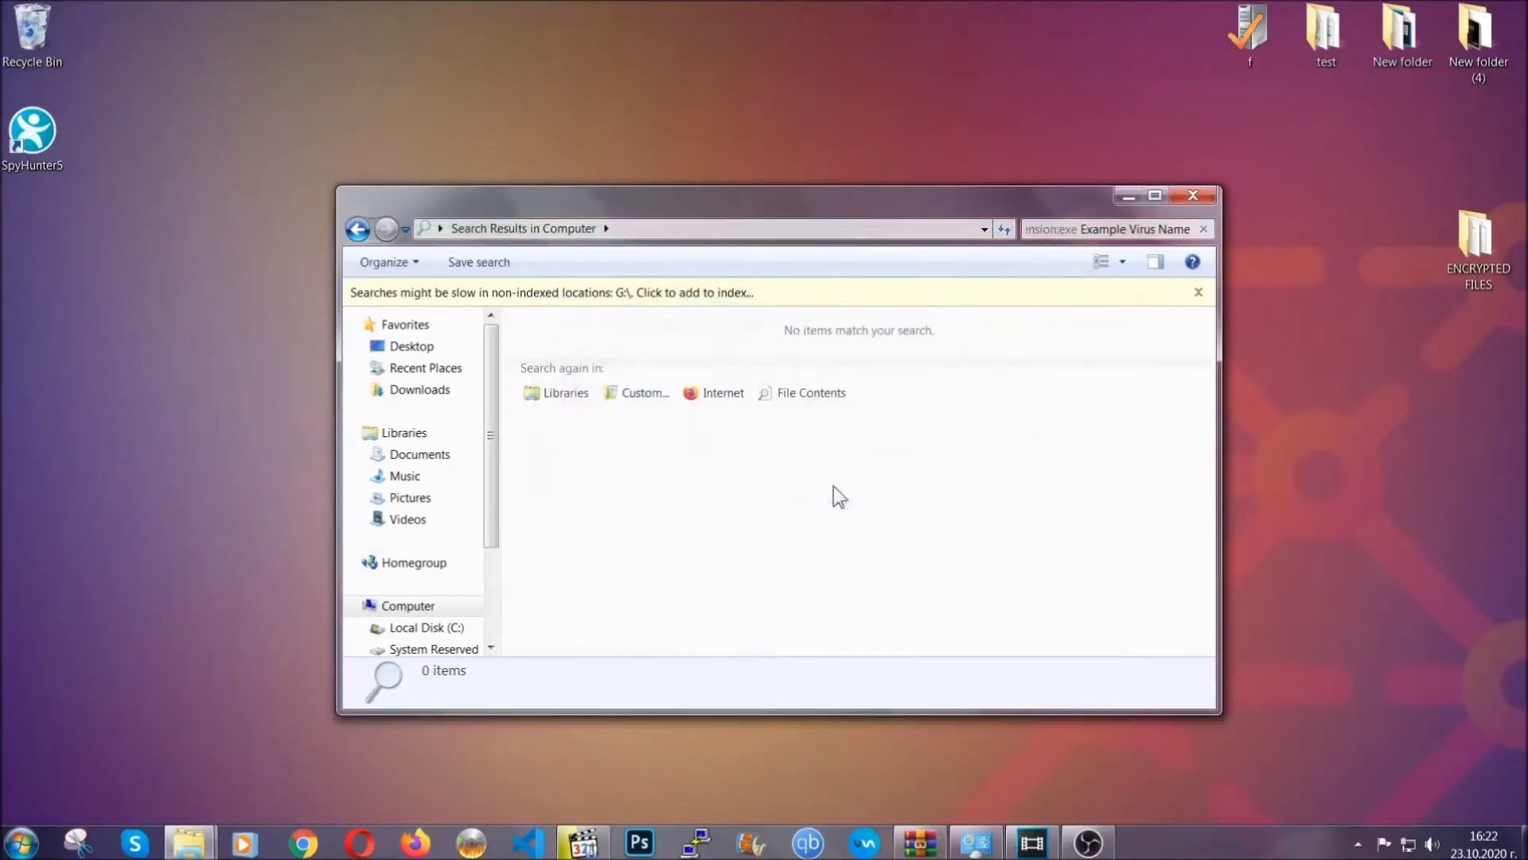
pyautogui.click(1193, 195)
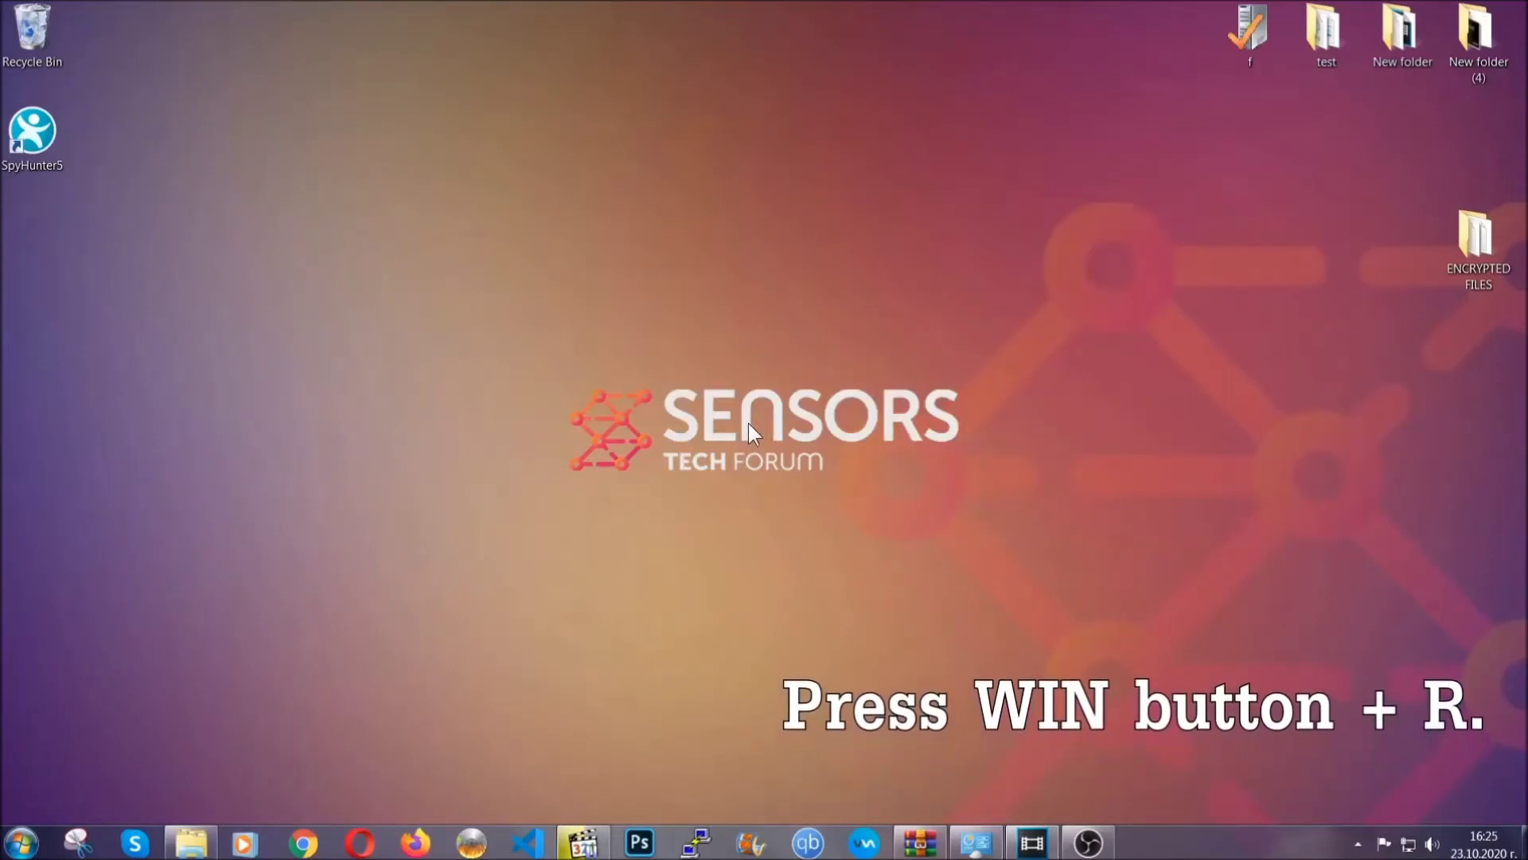
# Step: Launch Registry Editor by running REGEDIT from the Run box
pyautogui.press('super+r')
pyautogui.click(163, 719)
pyautogui.moveTo(155, 721); pyautogui.dragTo(19, 720)
pyautogui.write('REGEDIT')
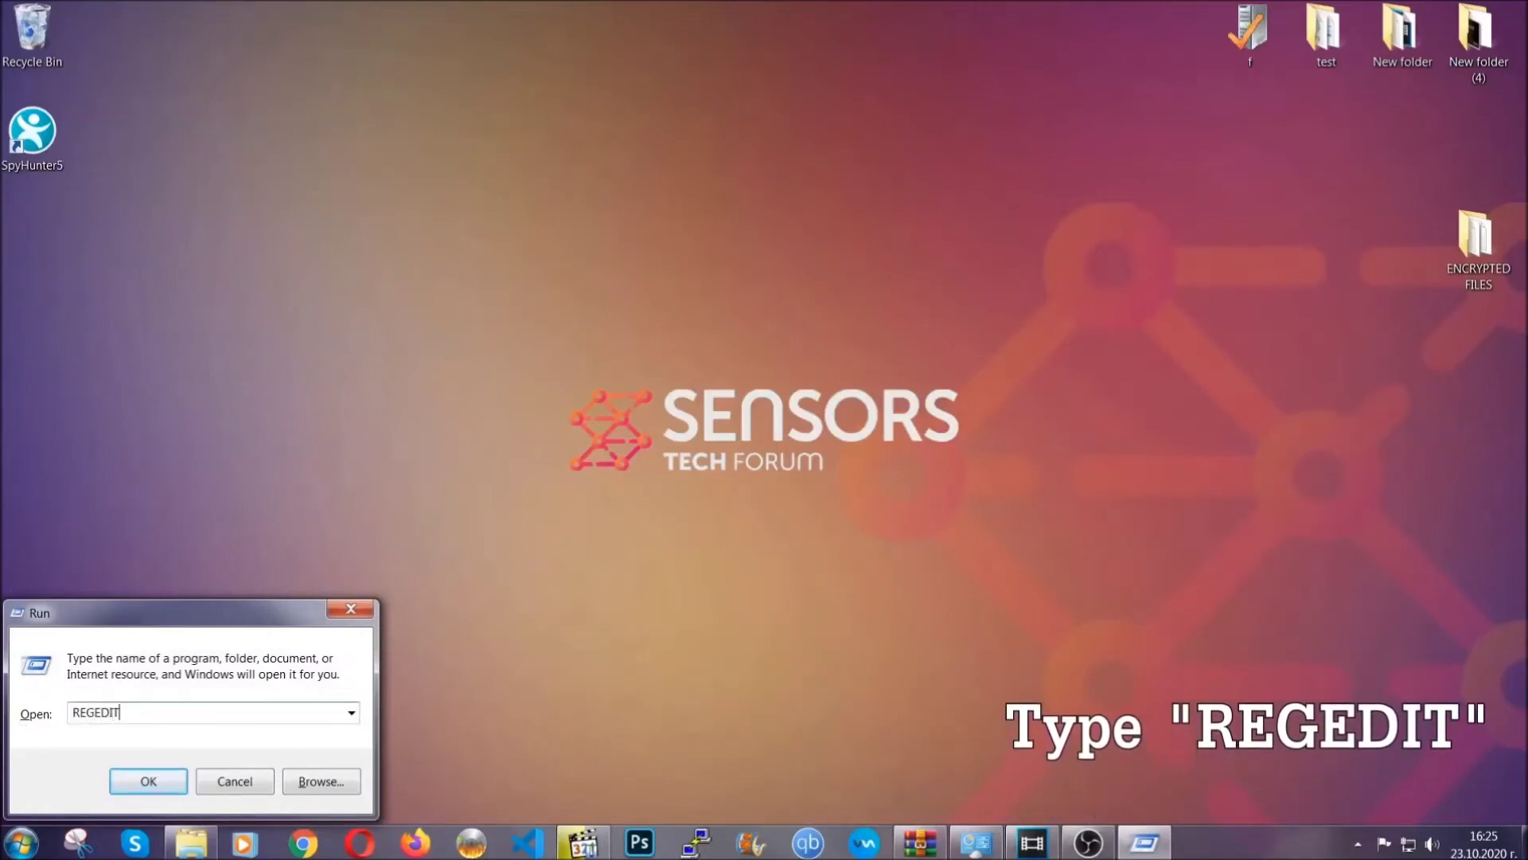
pyautogui.click(131, 779)
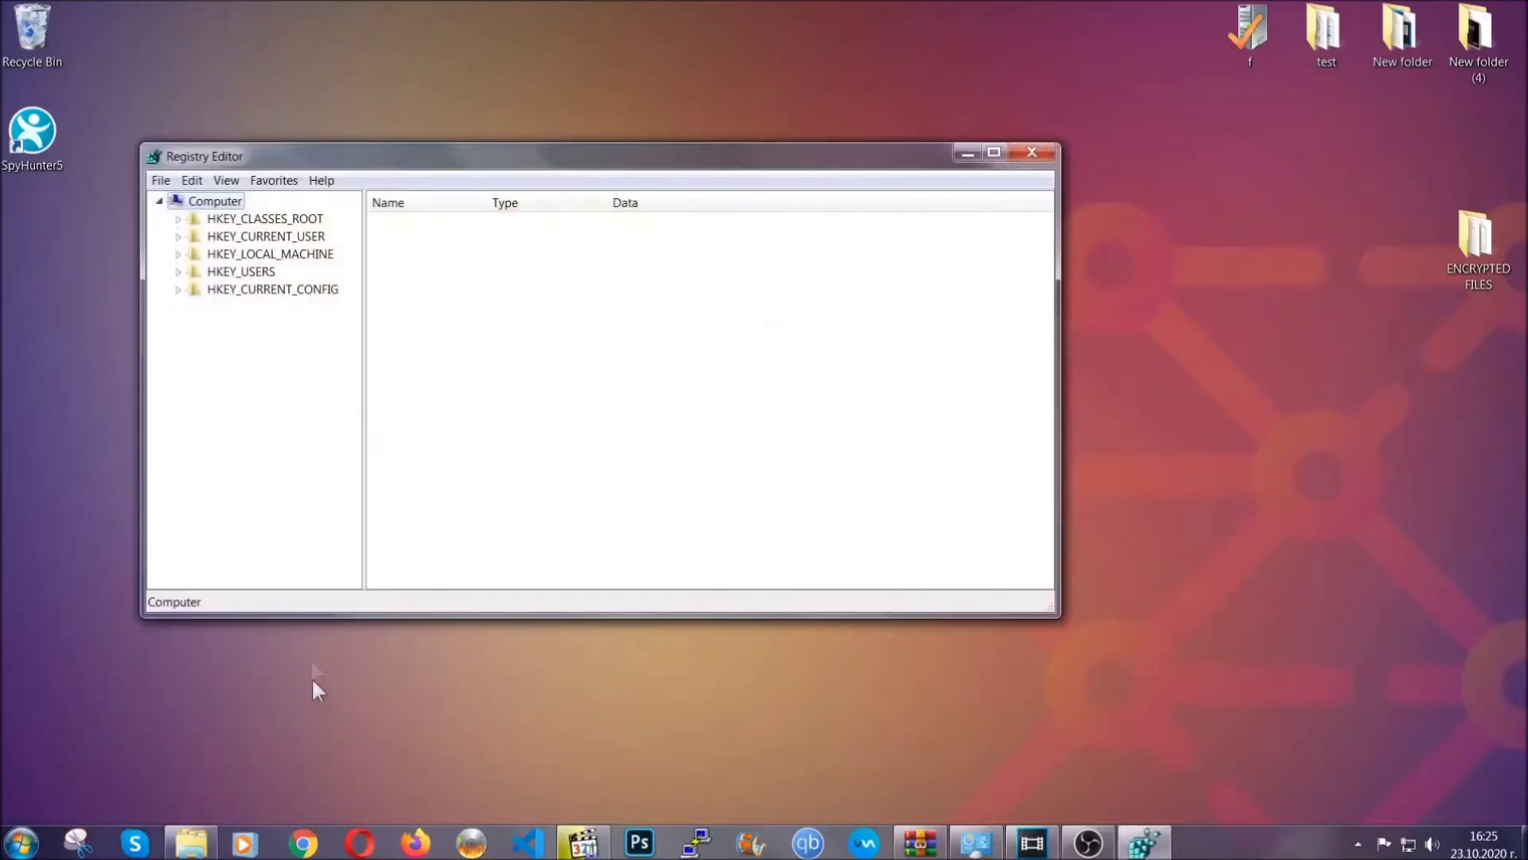
# Step: Export the entire registry to the Desktop as BACKUP
pyautogui.click(160, 181)
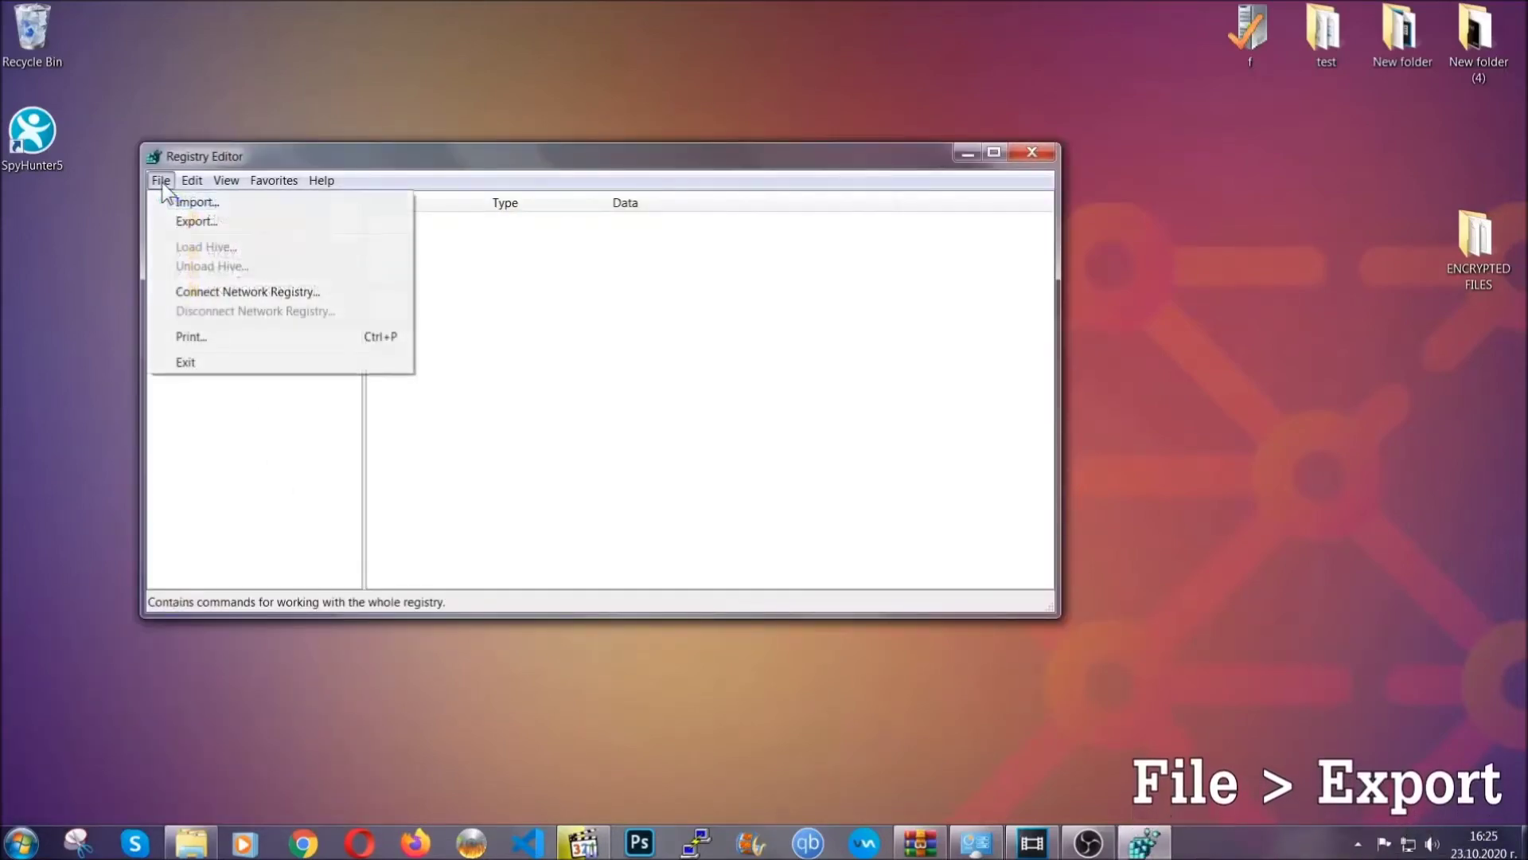
pyautogui.click(198, 221)
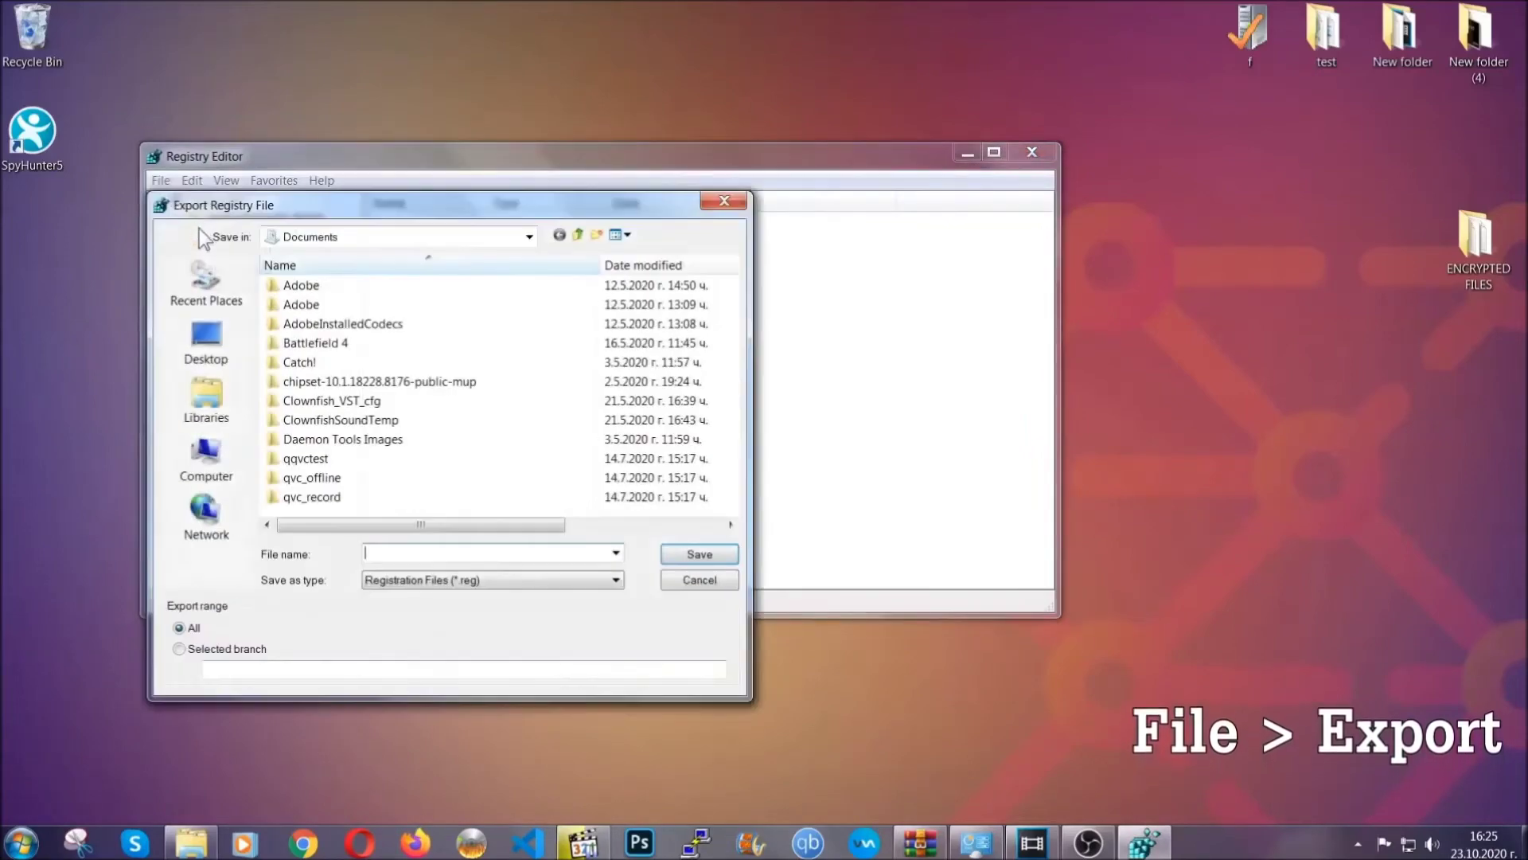
pyautogui.click(201, 339)
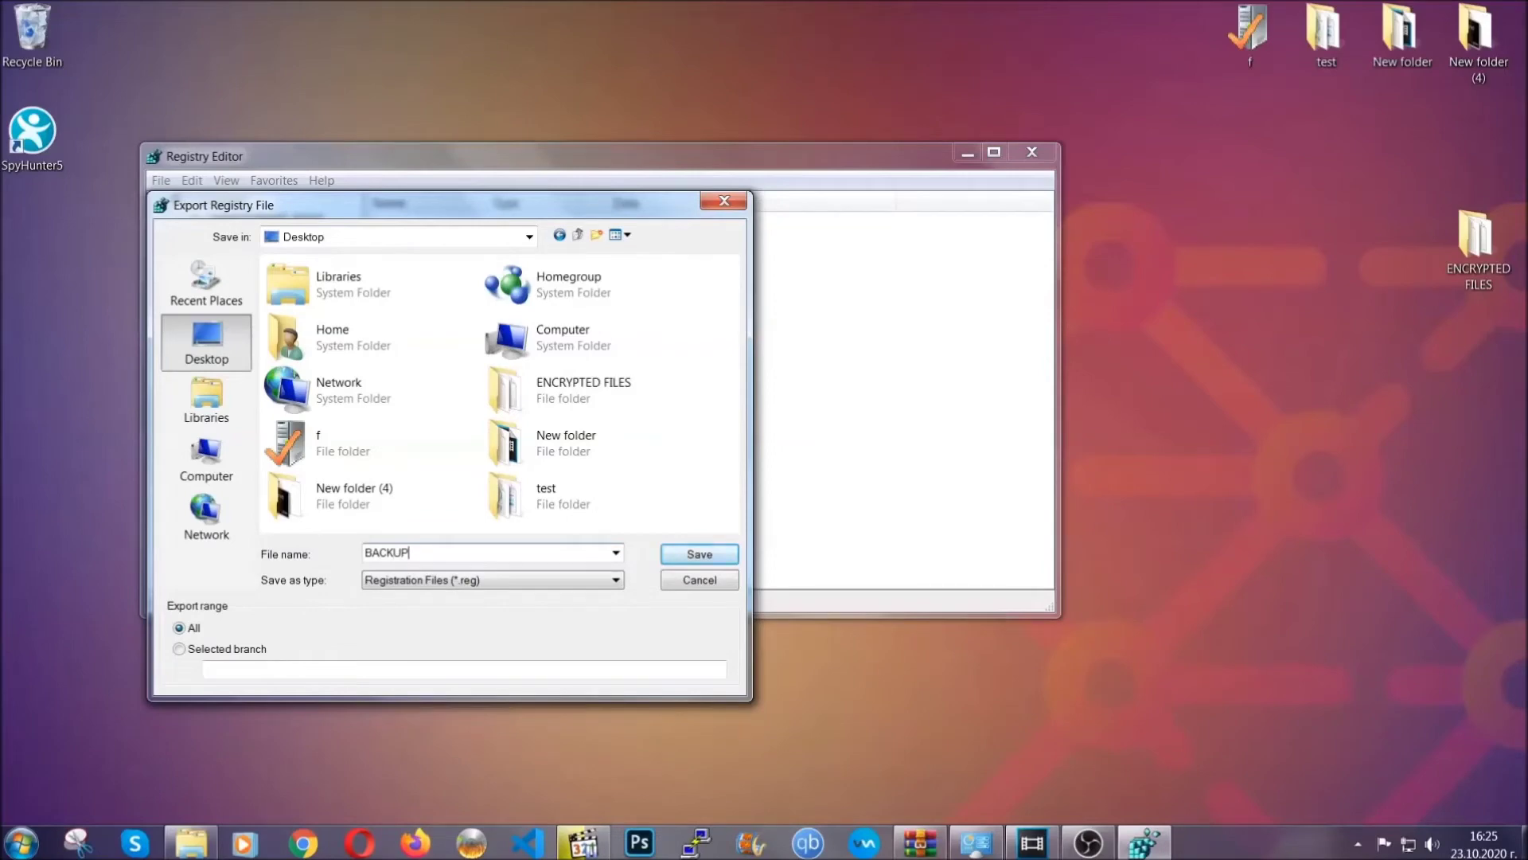
pyautogui.click(692, 554)
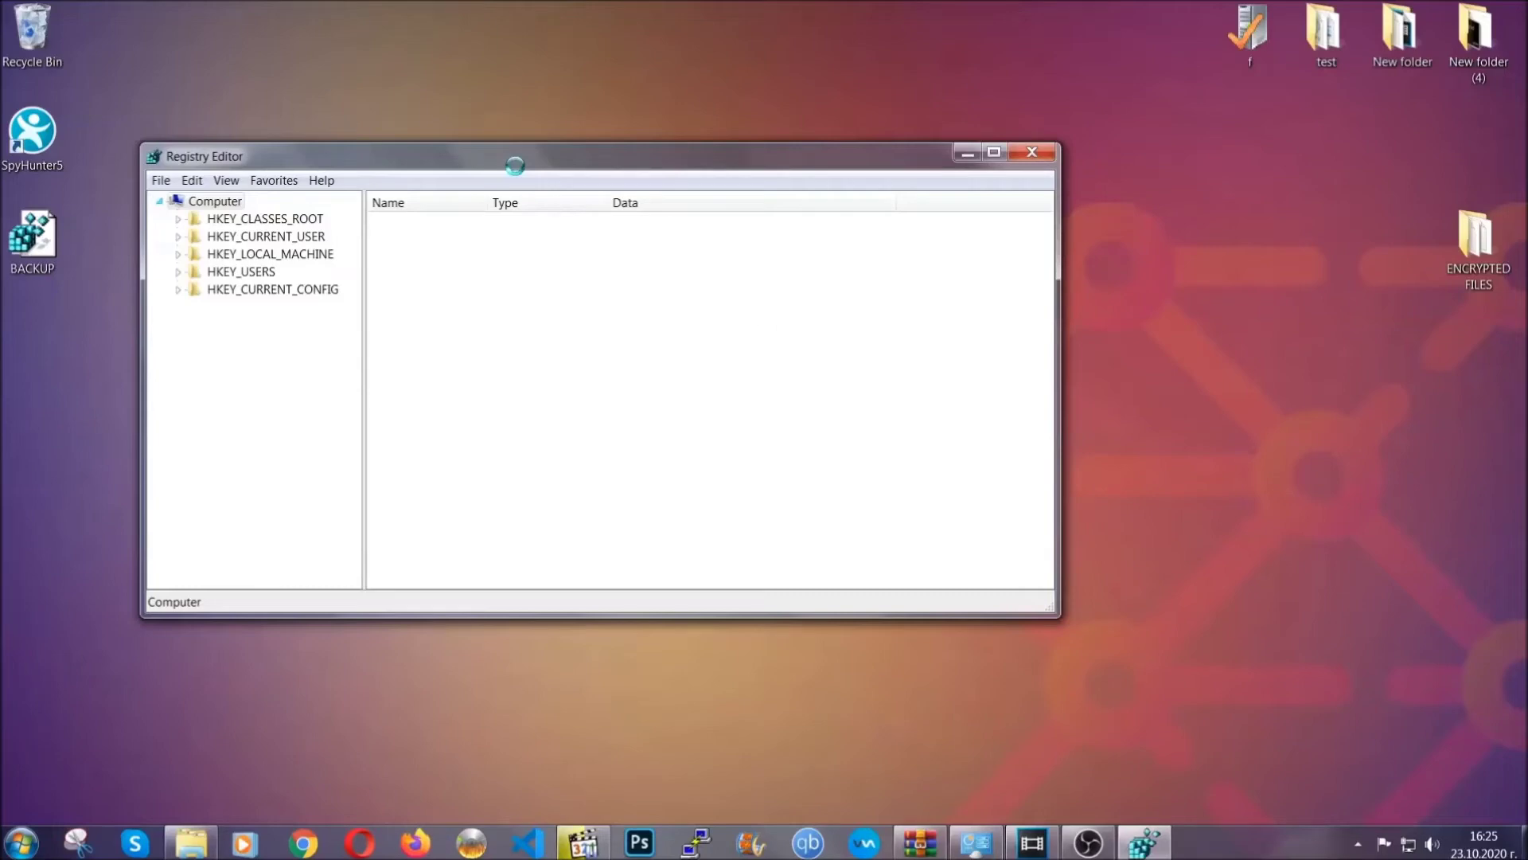
# Step: Search the registry for 'RunOnce' and open the current user's Run key listing THE VIRUS
pyautogui.moveTo(514, 166); pyautogui.dragTo(667, 217)
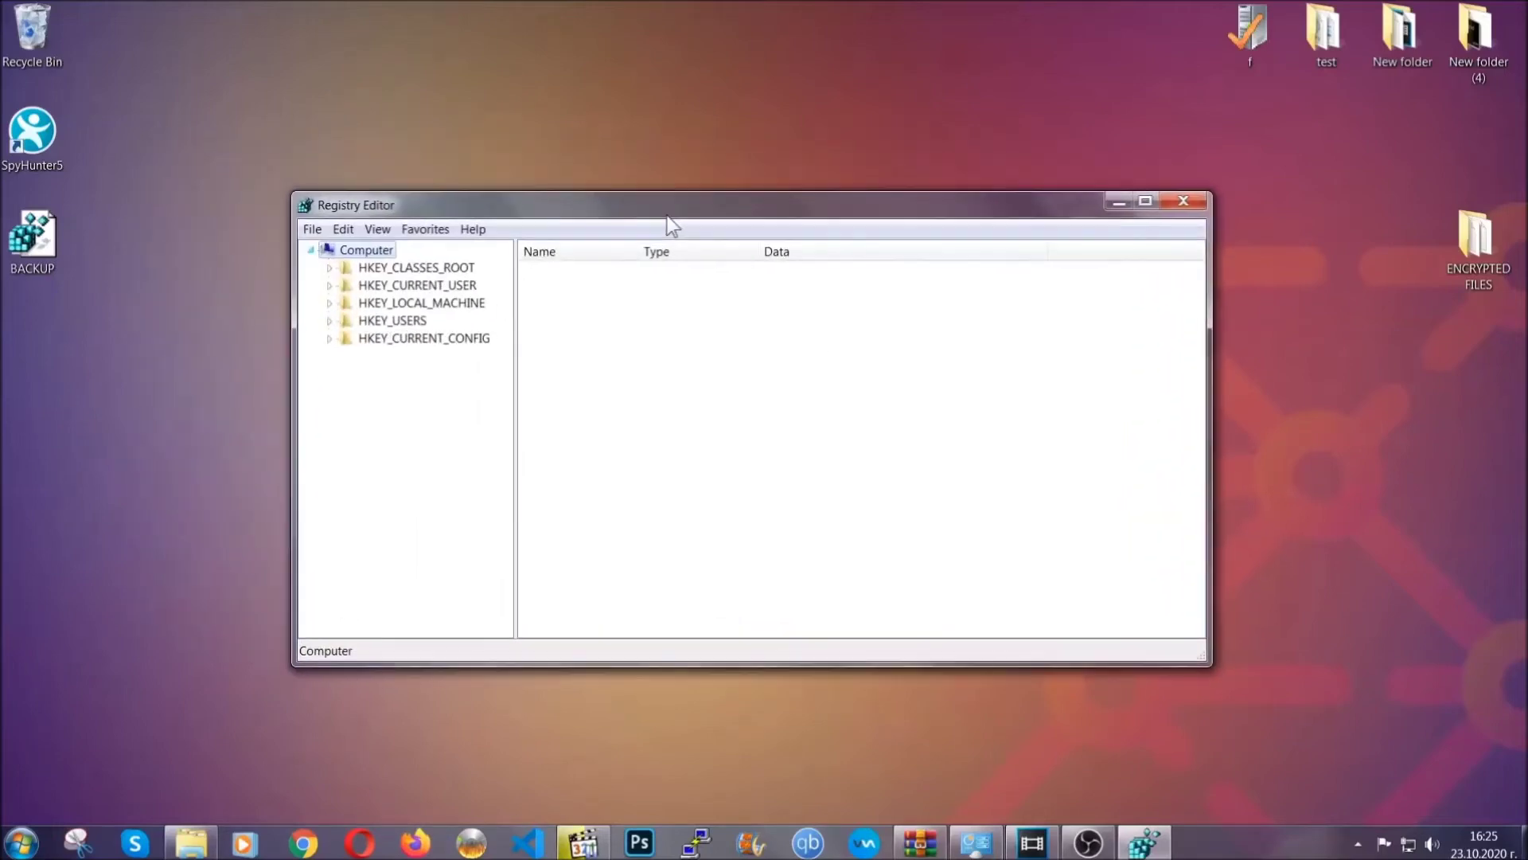
pyautogui.click(312, 229)
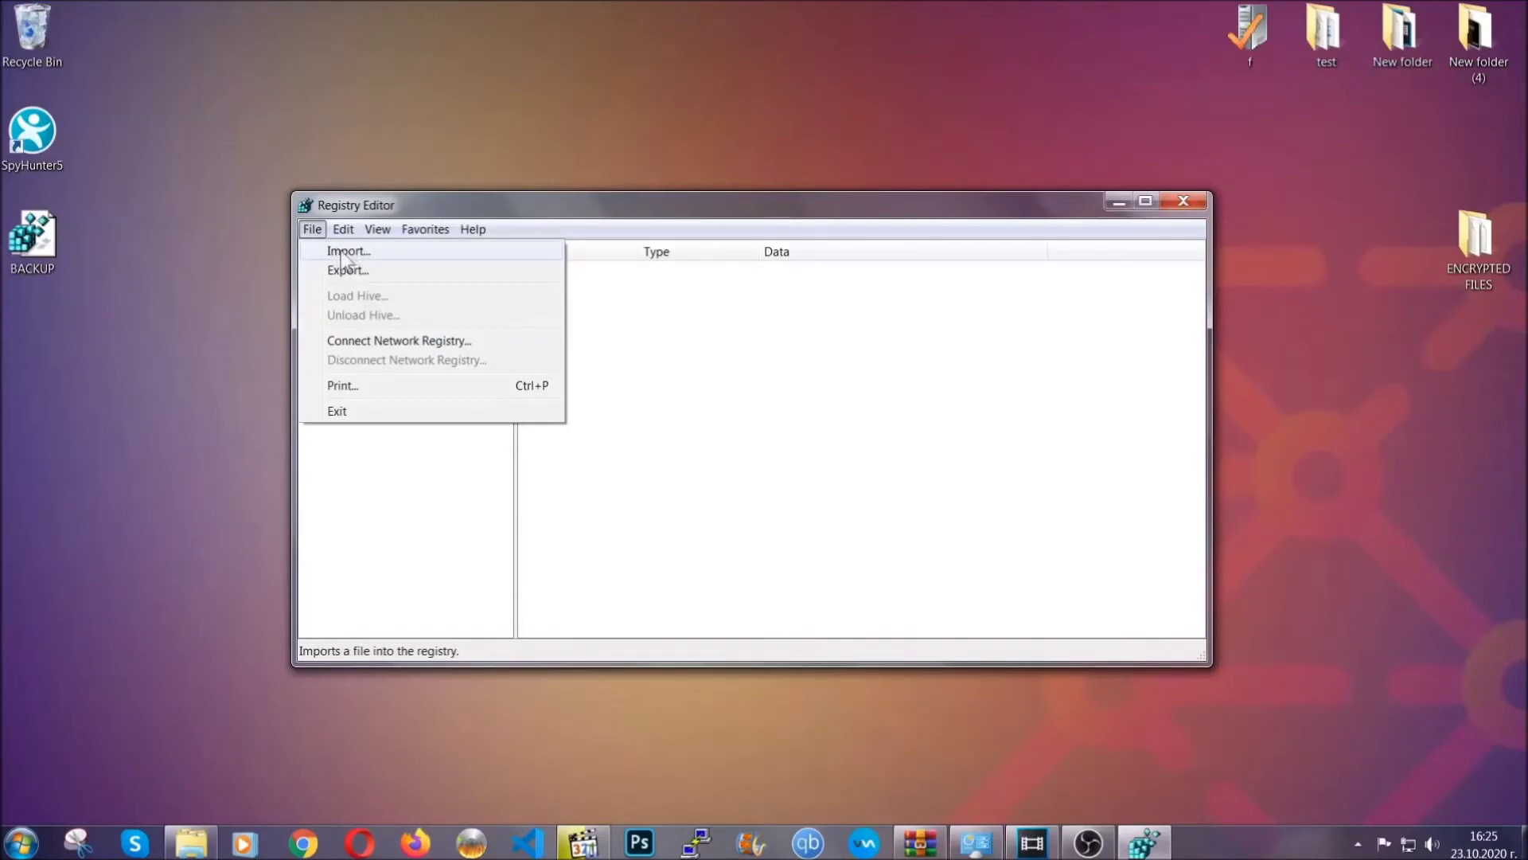
pyautogui.click(313, 230)
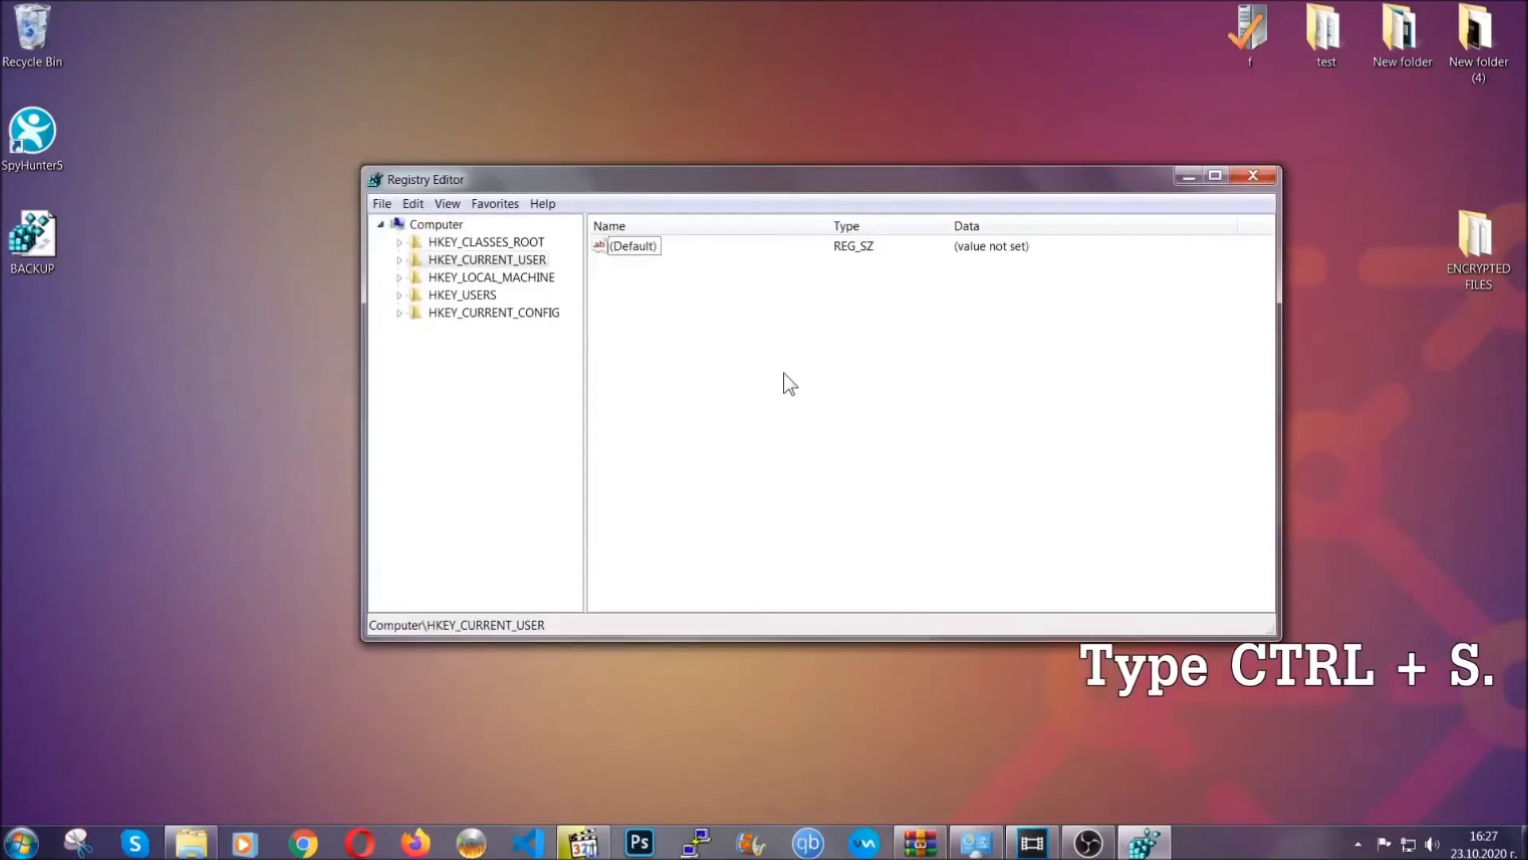
pyautogui.hotkey('ctrl', 'f')
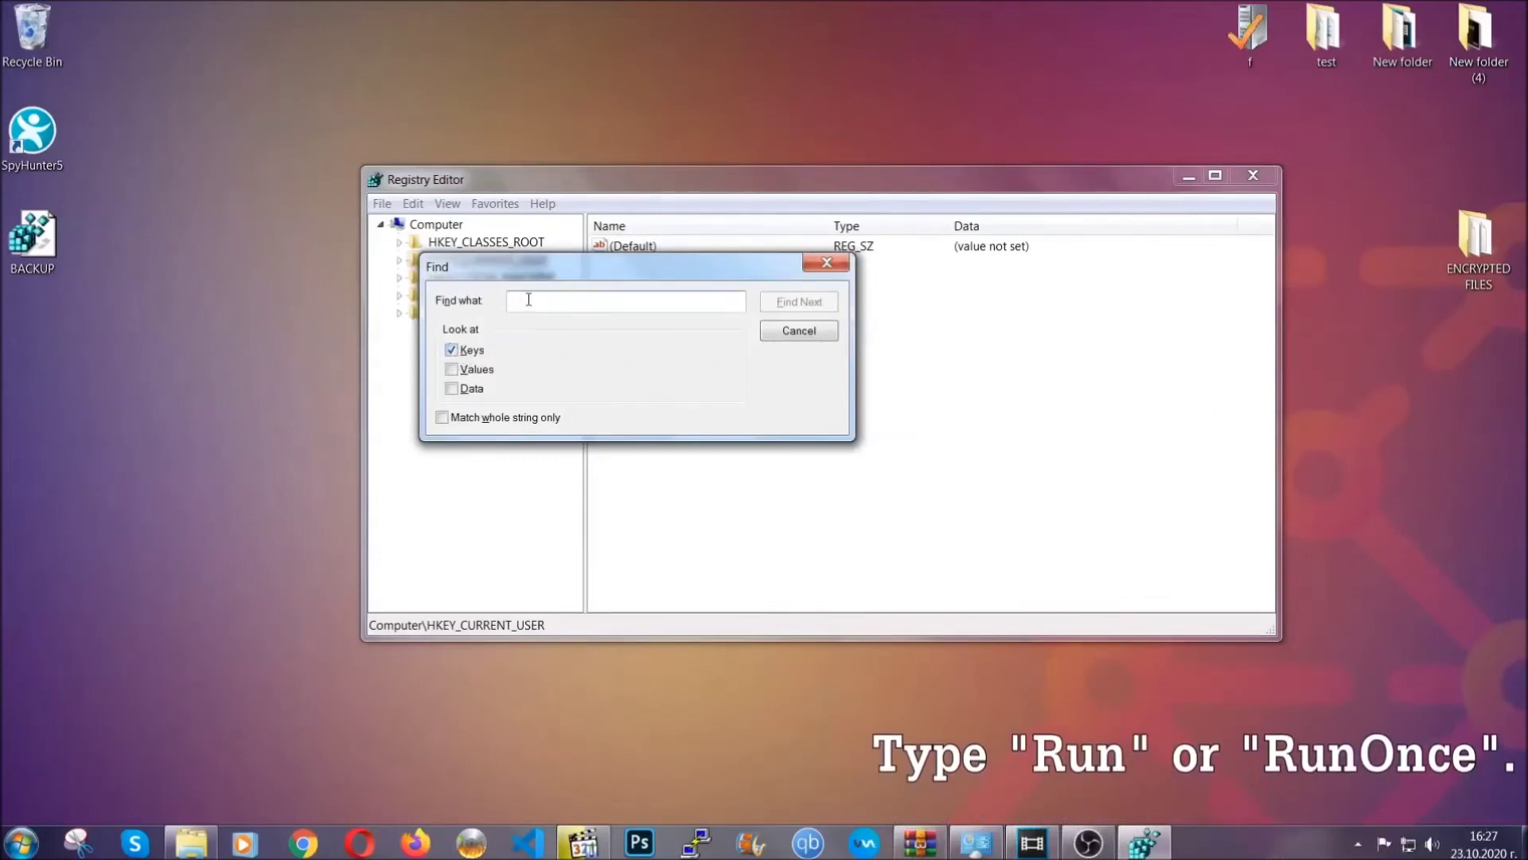
pyautogui.write('RunOnce')
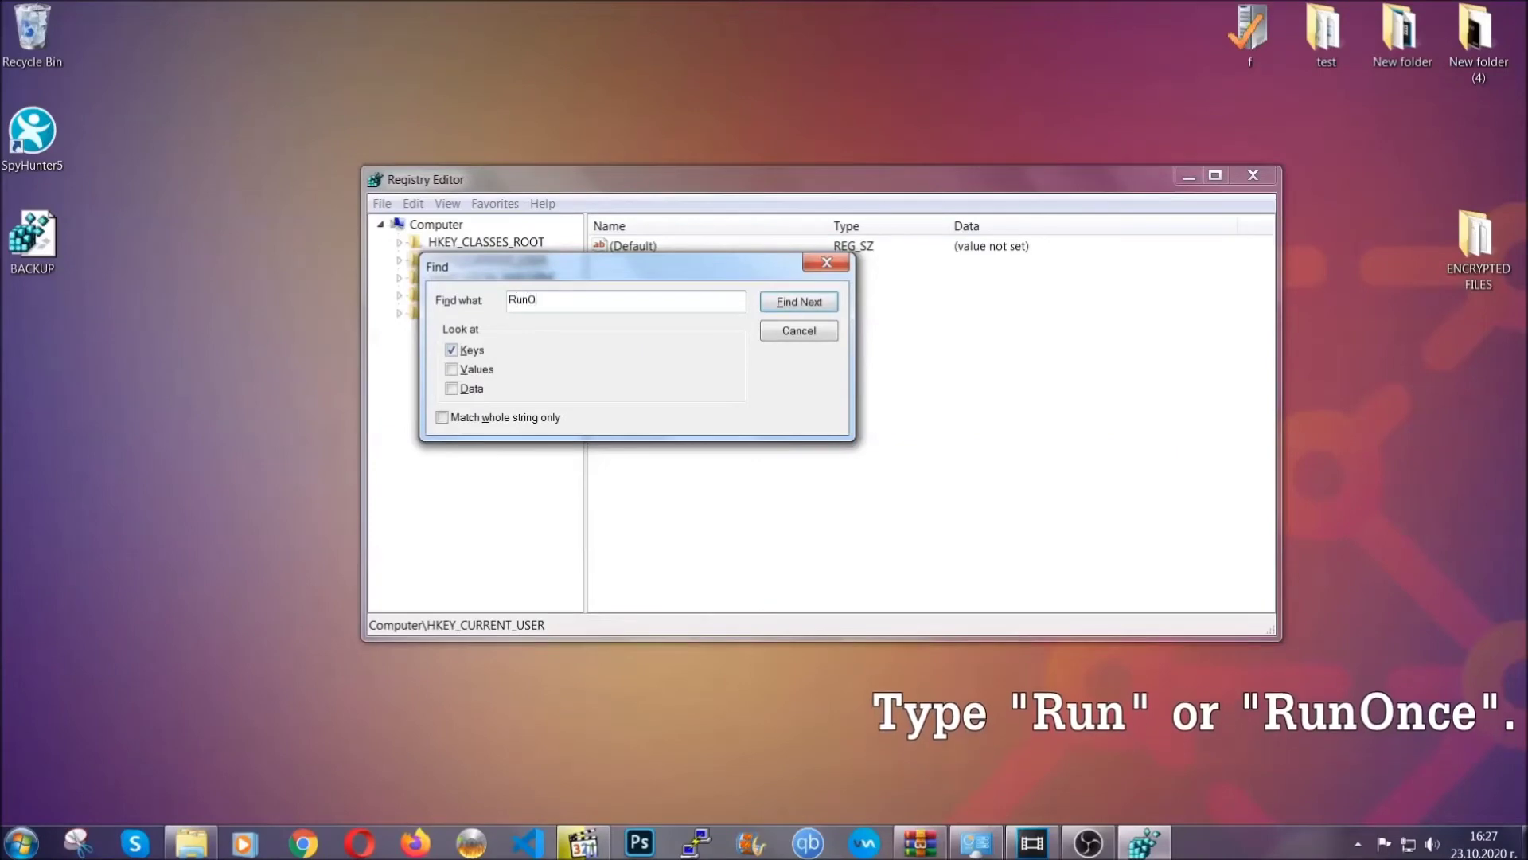
pyautogui.click(816, 306)
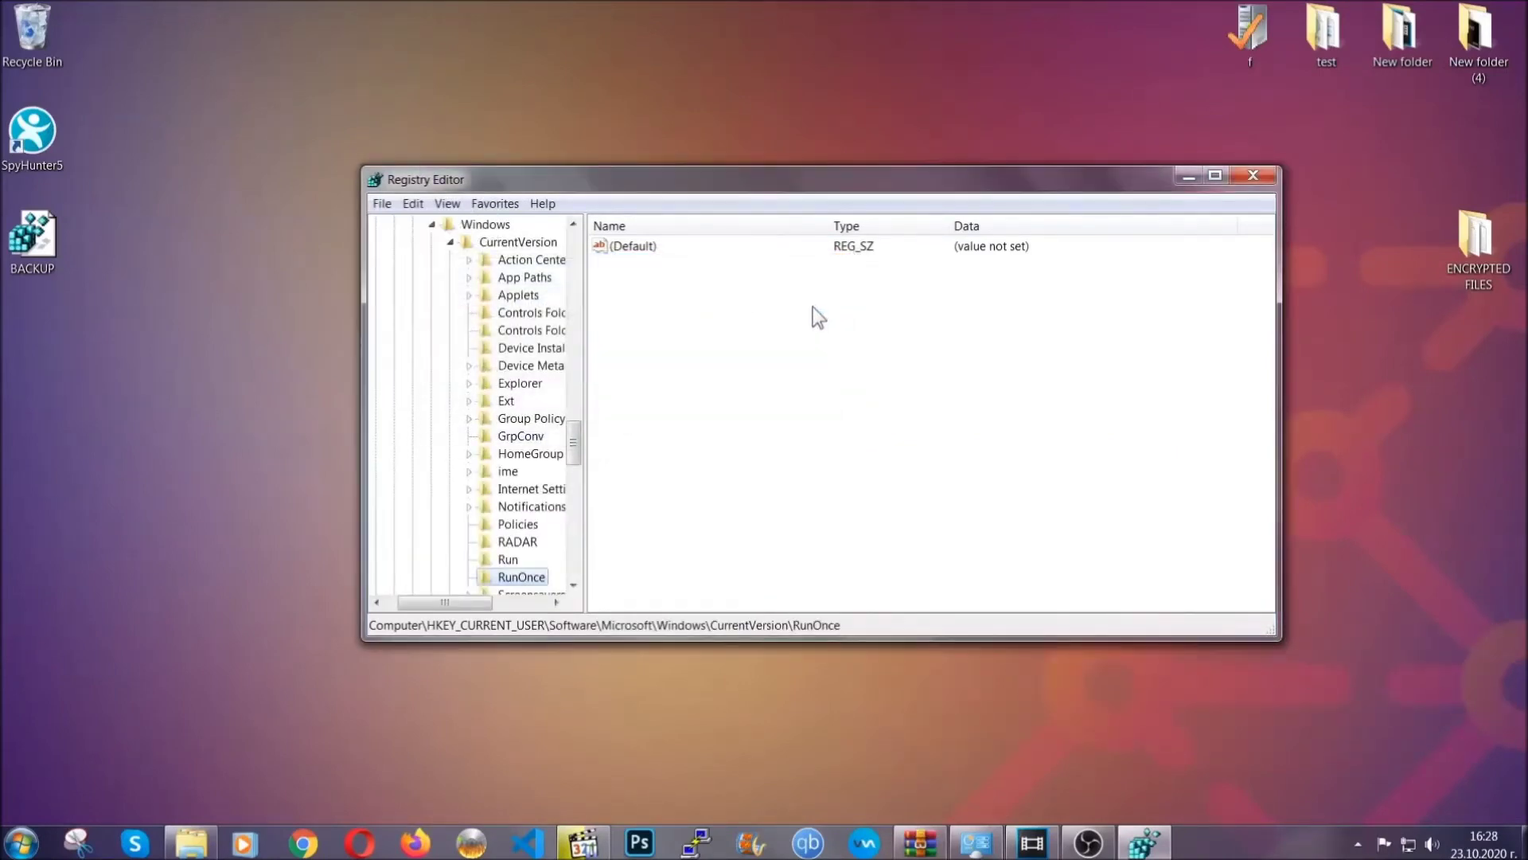
pyautogui.moveTo(583, 436); pyautogui.dragTo(576, 457)
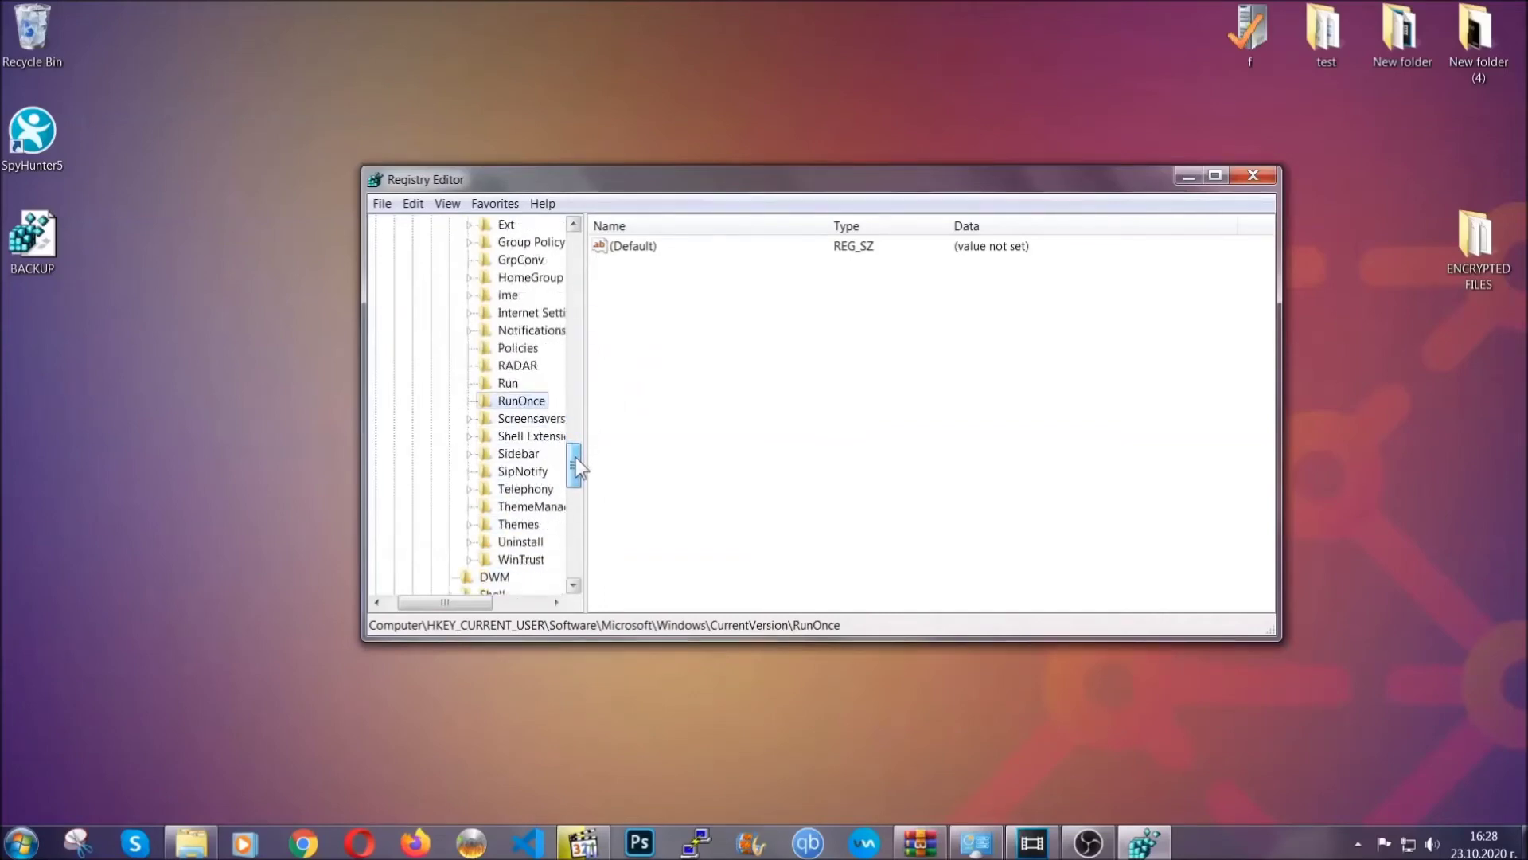
pyautogui.click(508, 383)
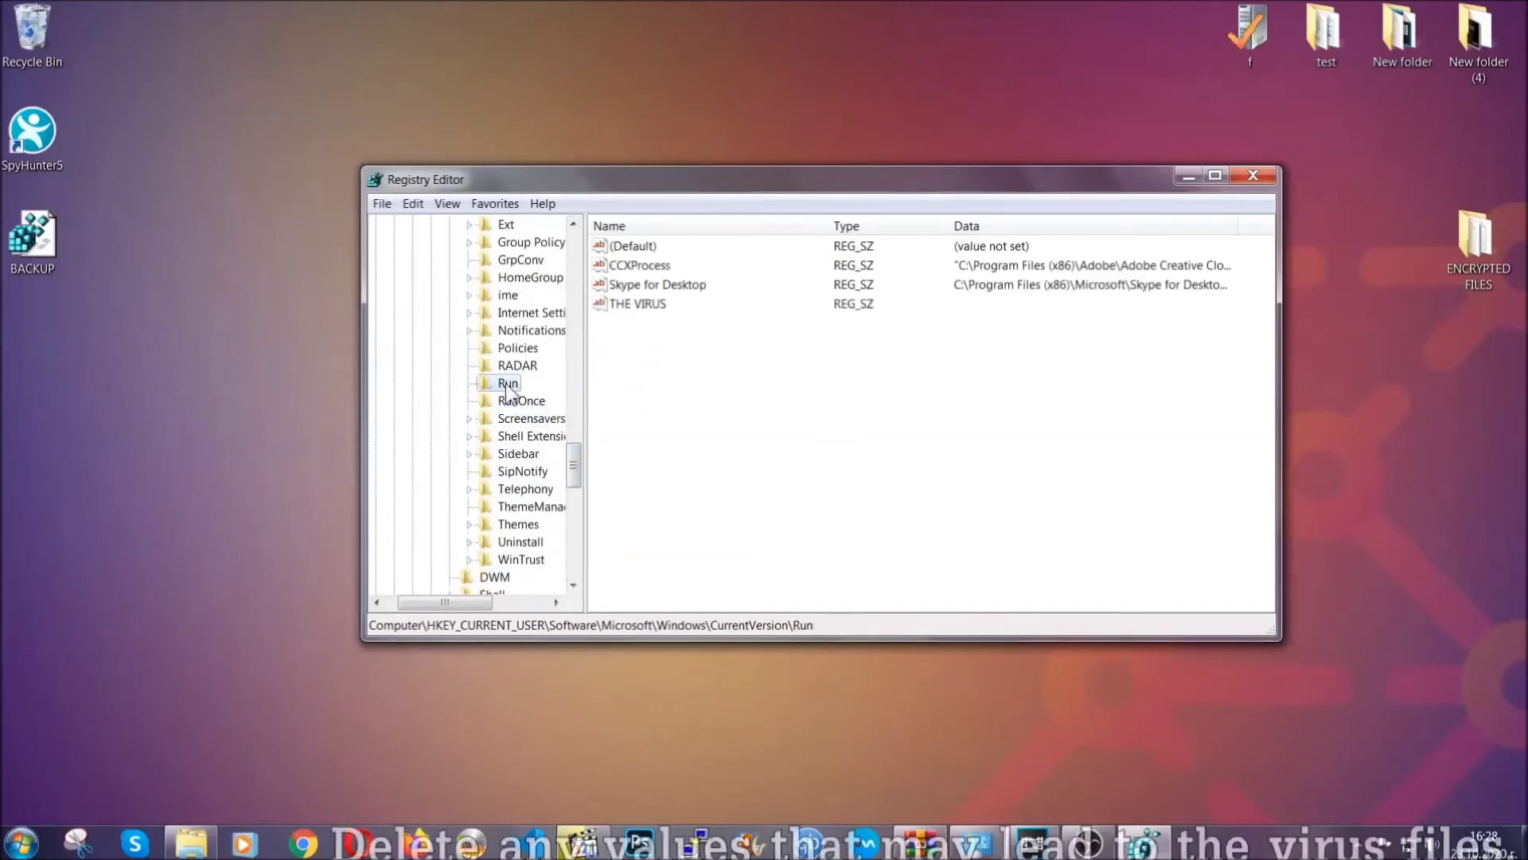
# Step: Delete THE VIRUS startup value from the Run key, confirming the deletion
pyautogui.click(631, 310)
pyautogui.rightClick(628, 307)
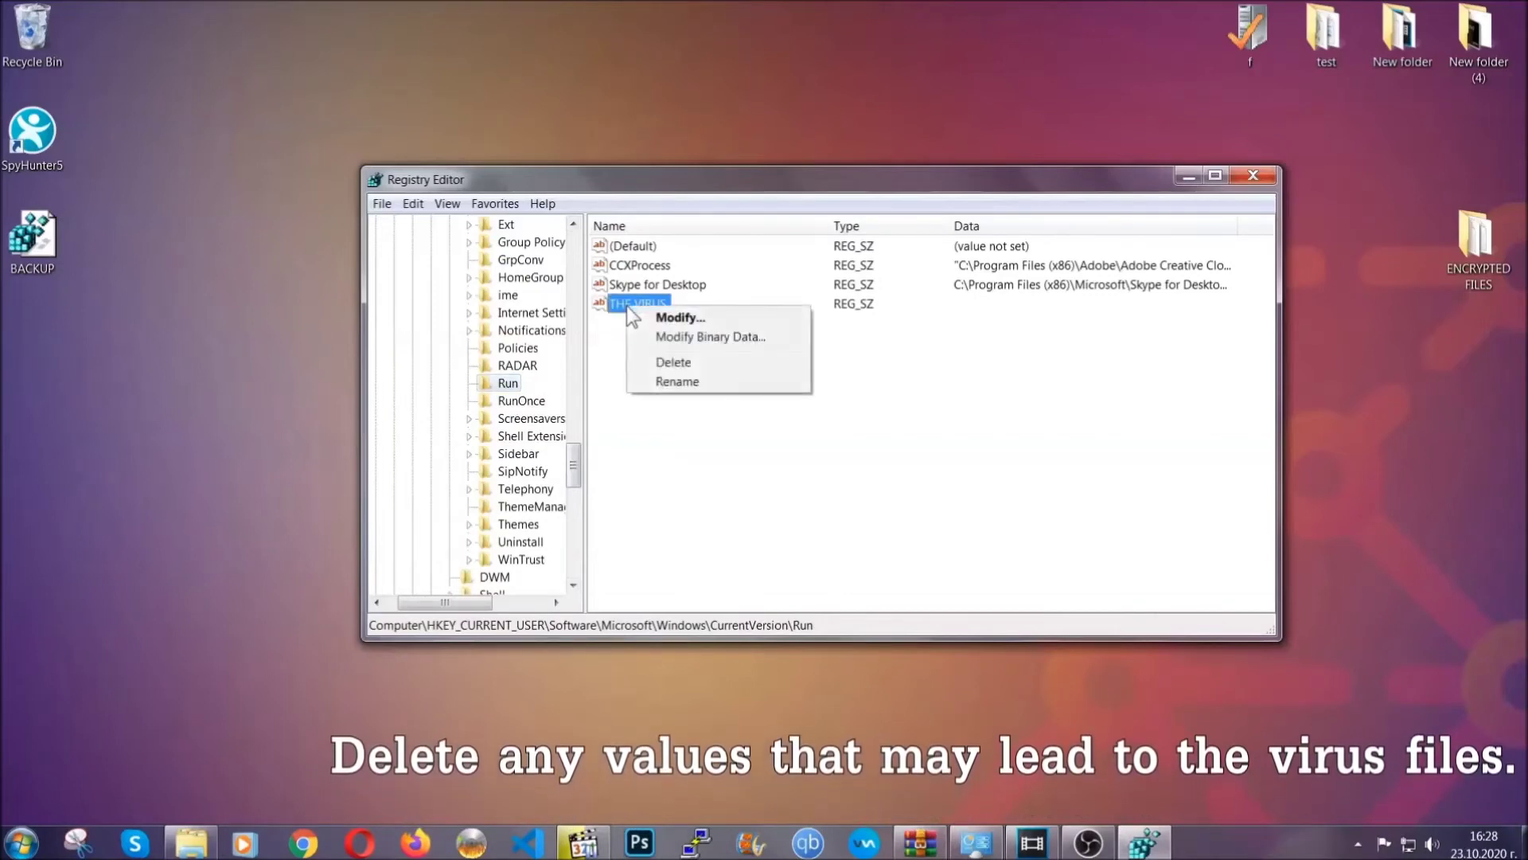
pyautogui.click(662, 363)
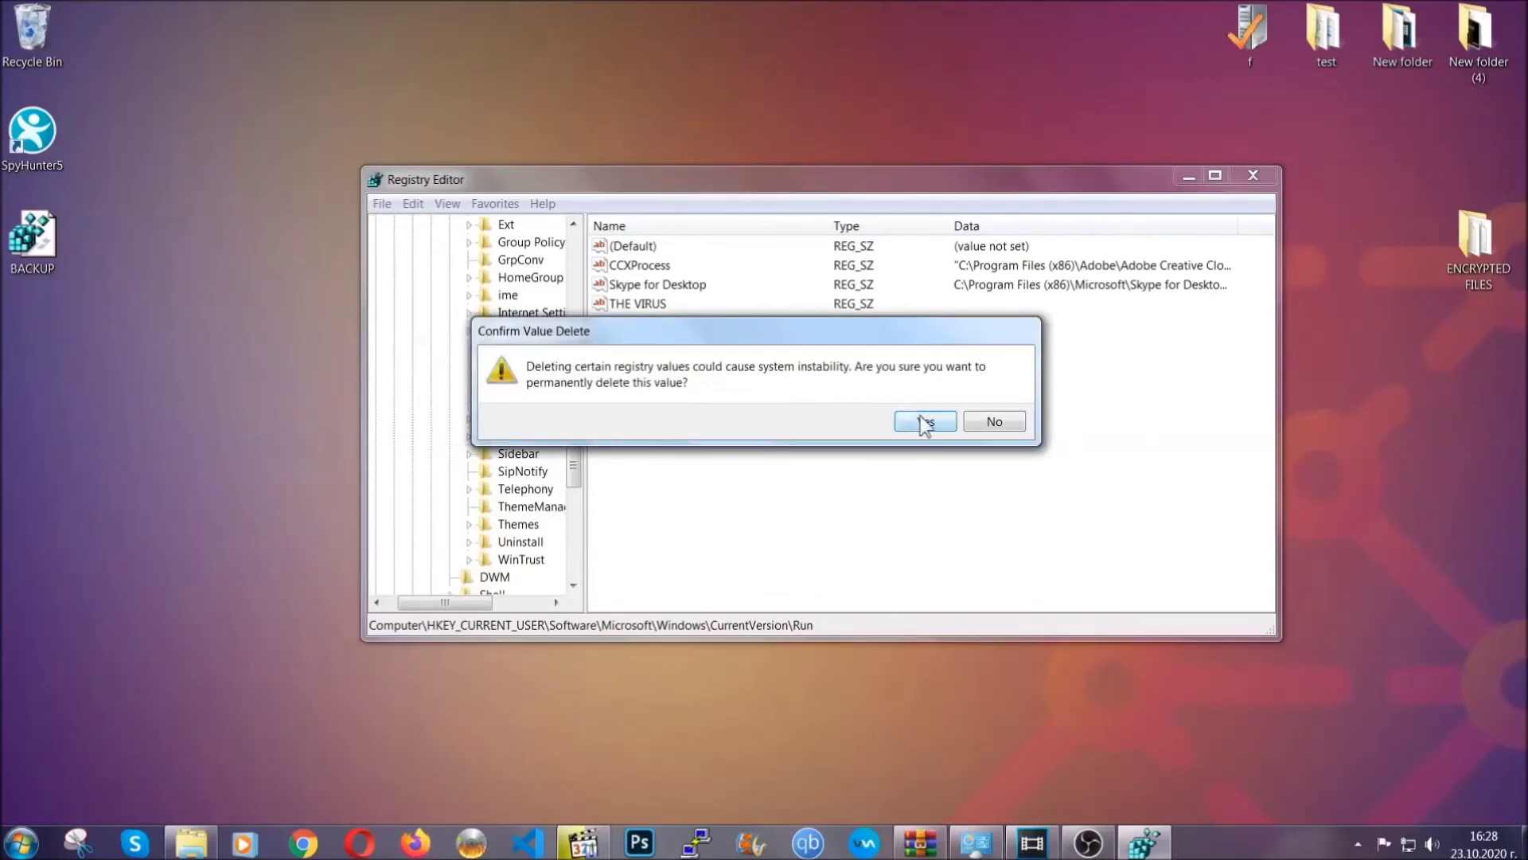
pyautogui.click(923, 422)
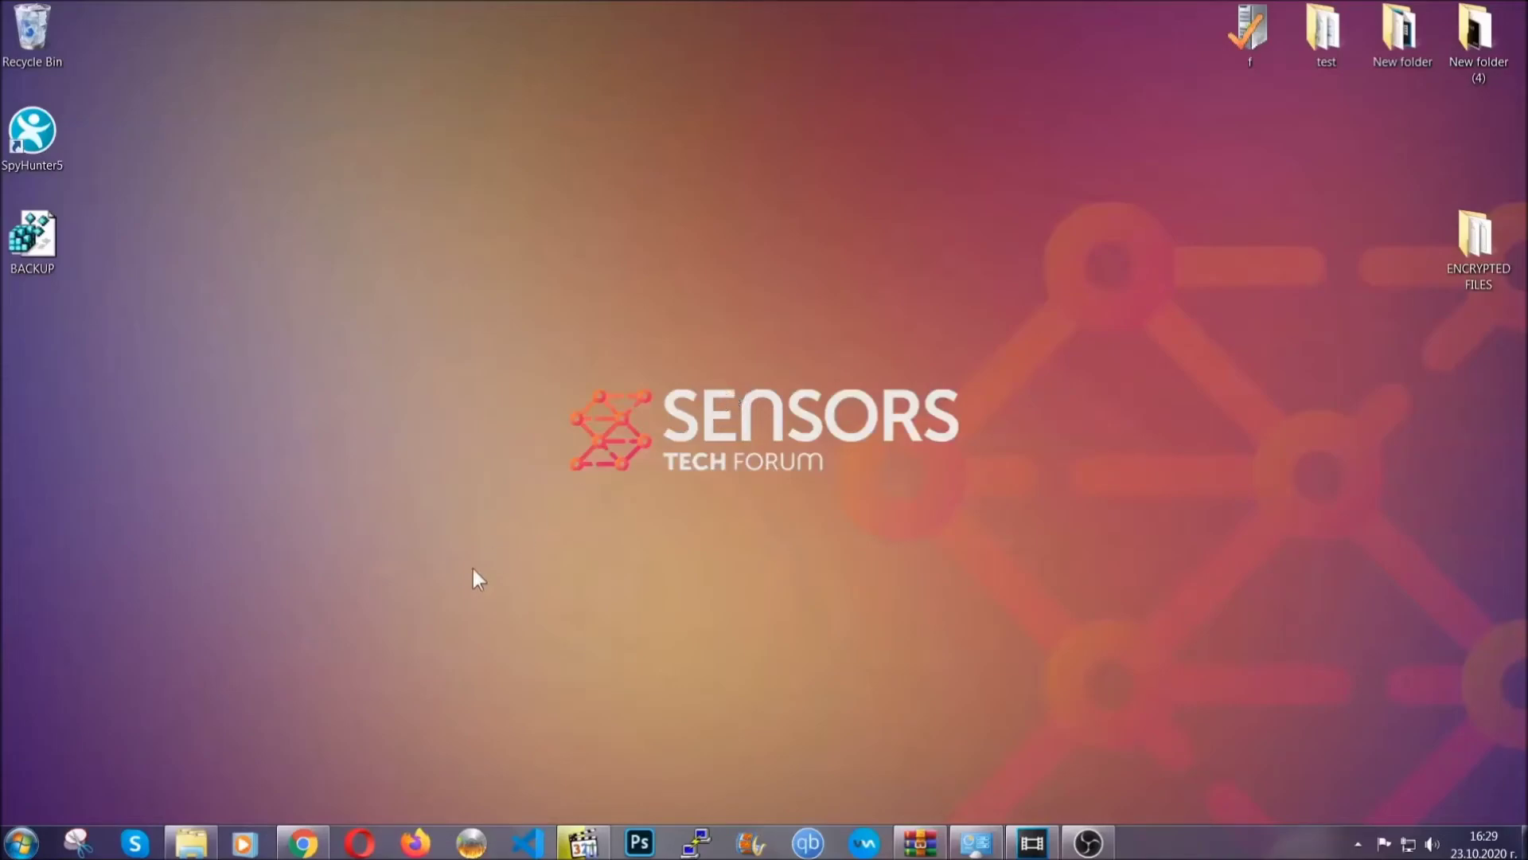
# Step: Return to the recovery article in Chrome and expand Method 2 (Restore Data via Windows Backup)
pyautogui.click(303, 842)
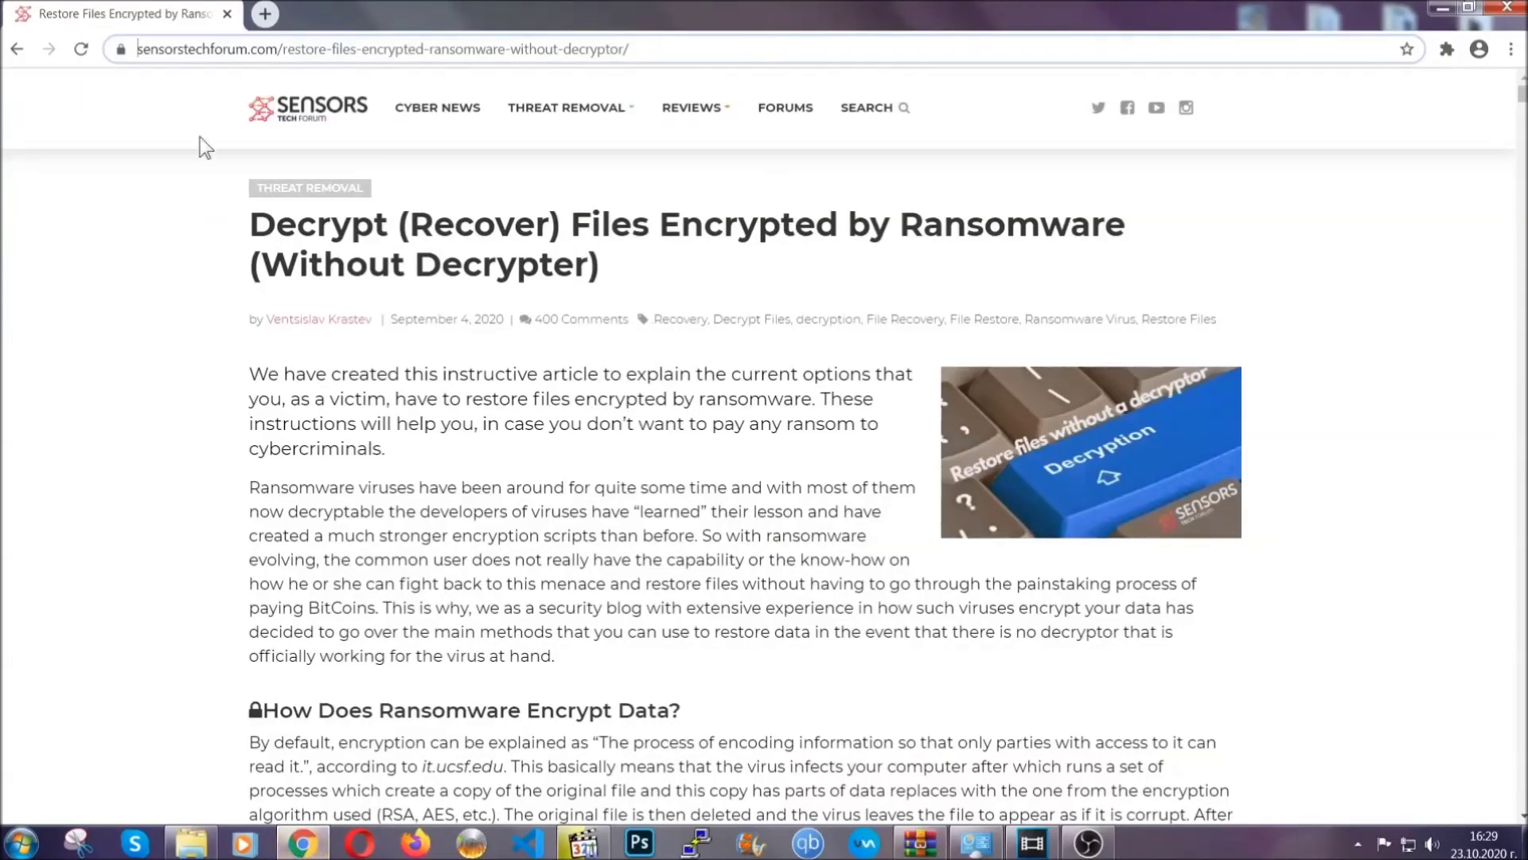
pyautogui.moveTo(141, 49); pyautogui.dragTo(689, 56)
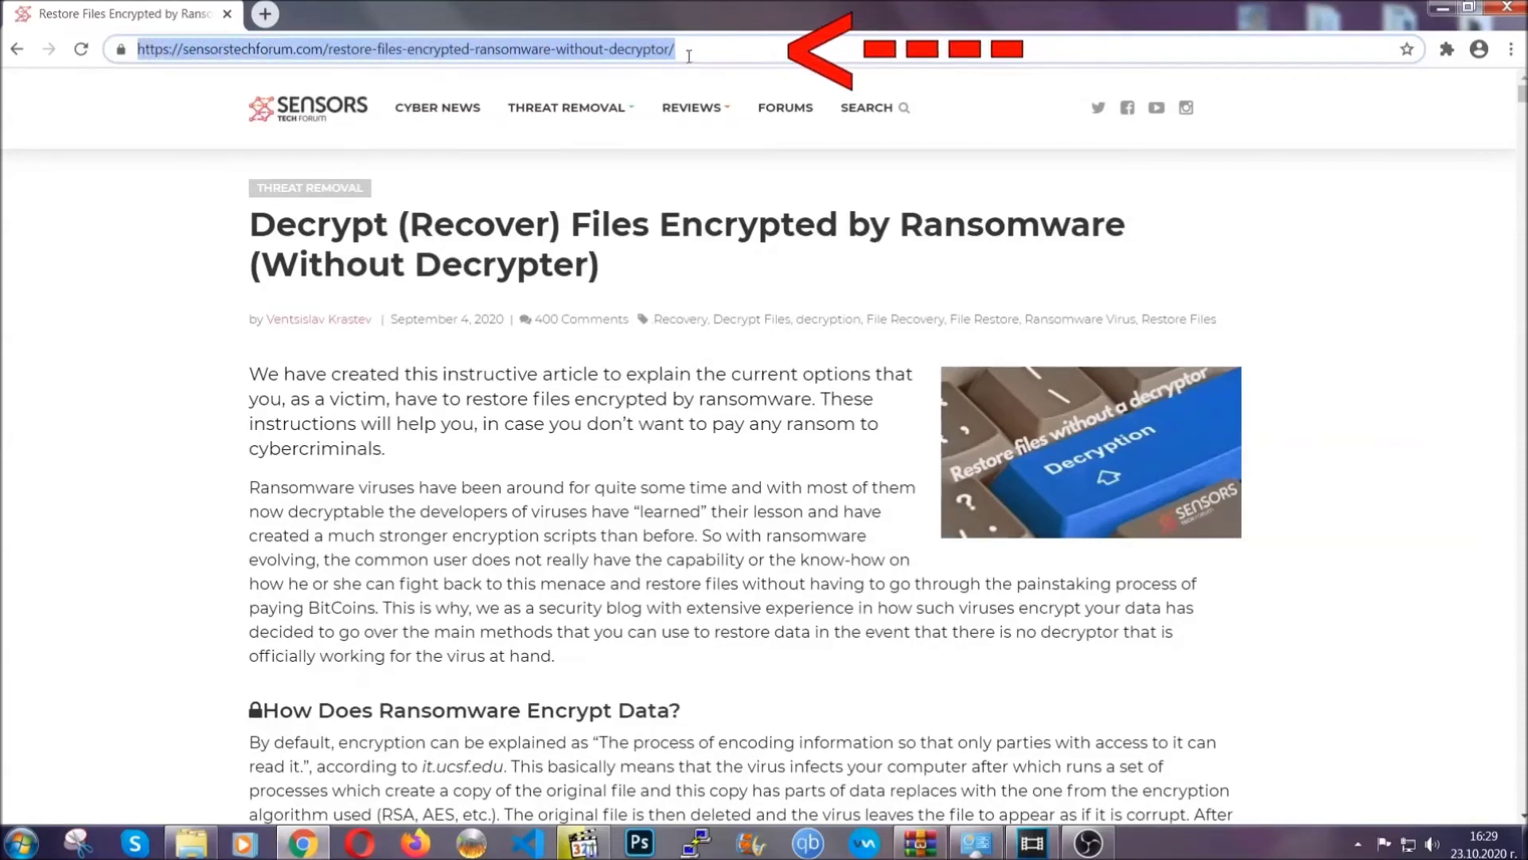
pyautogui.moveTo(684, 140)
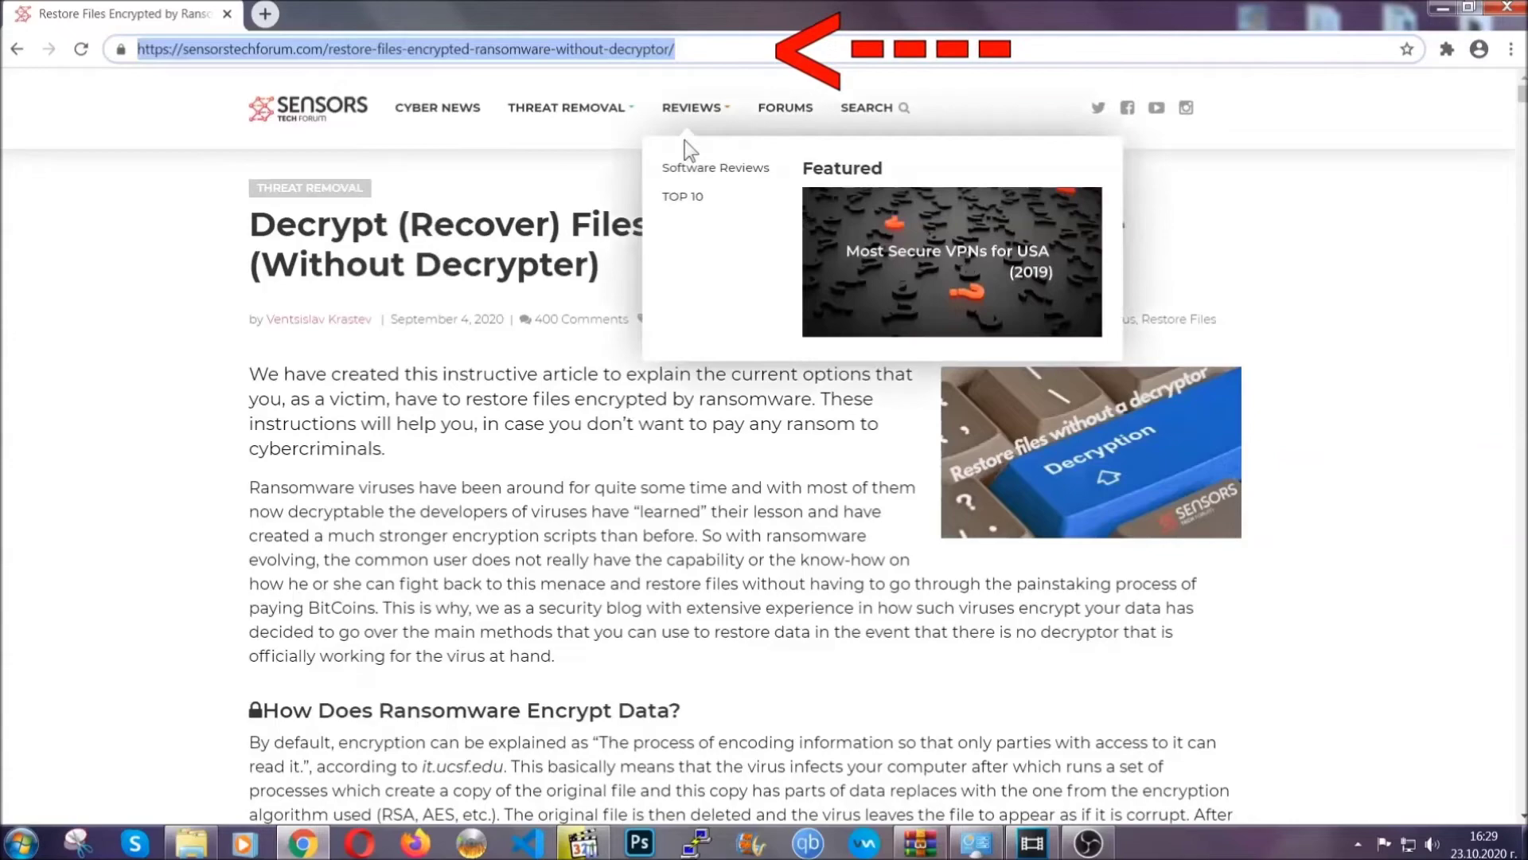
pyautogui.scroll(-4, 786, 436)
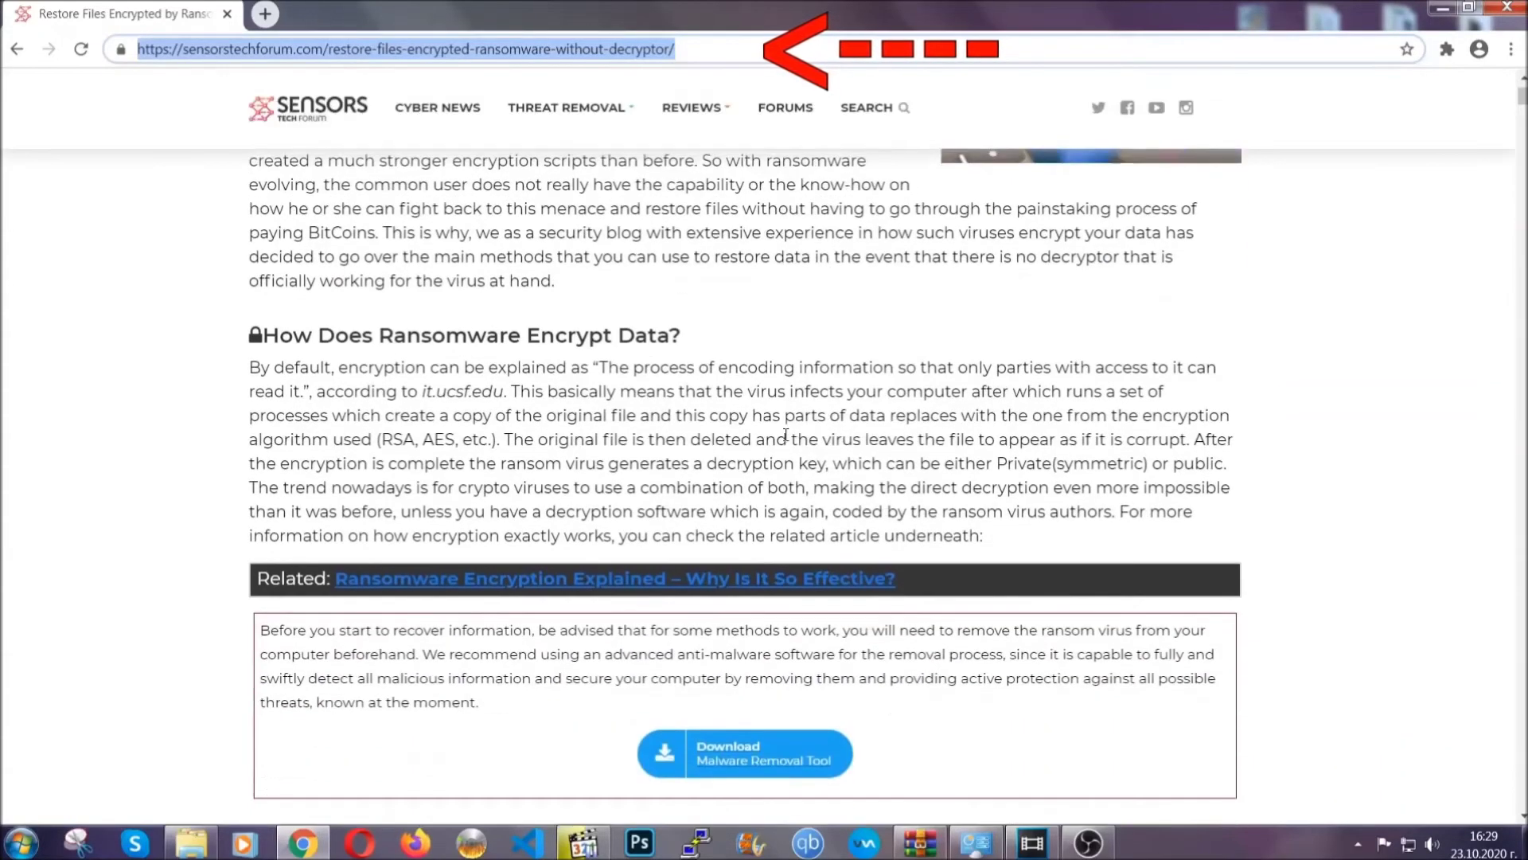
pyautogui.scroll(-5, 786, 436)
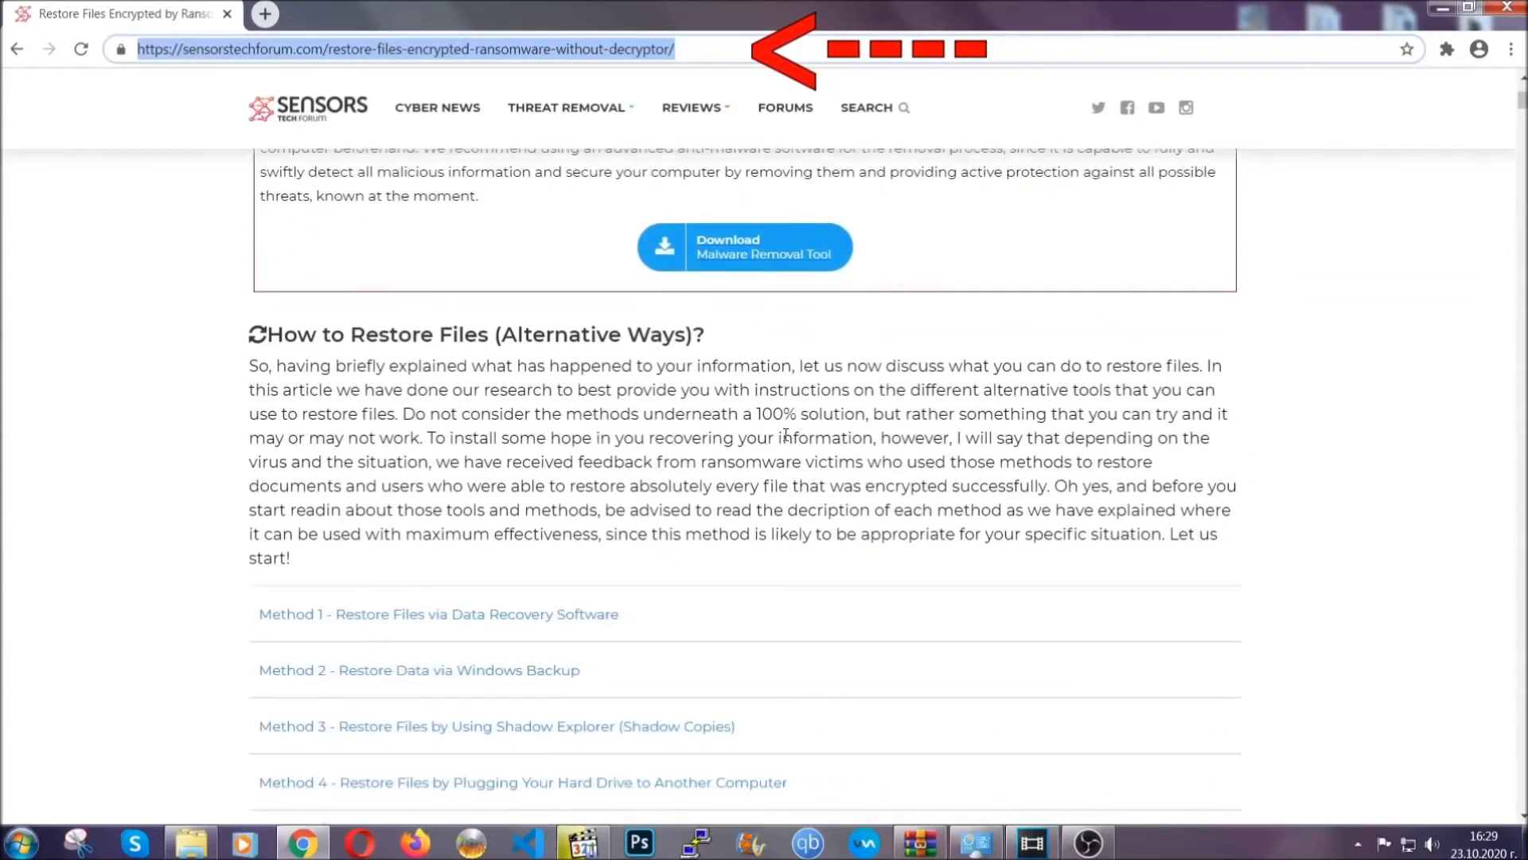
pyautogui.scroll(-1, 785, 436)
pyautogui.scroll(-2, 788, 440)
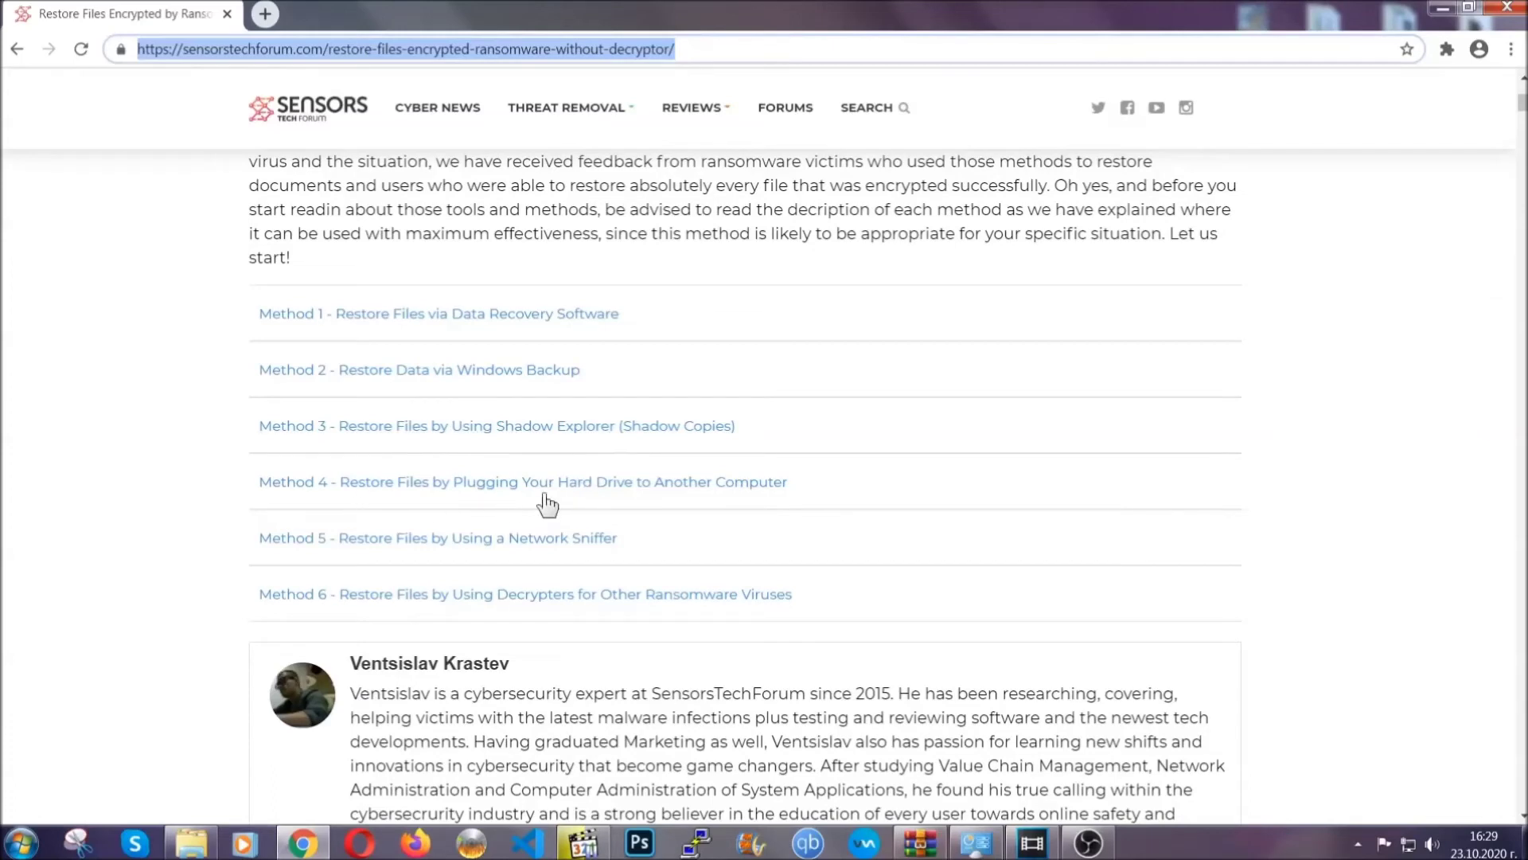
pyautogui.click(471, 367)
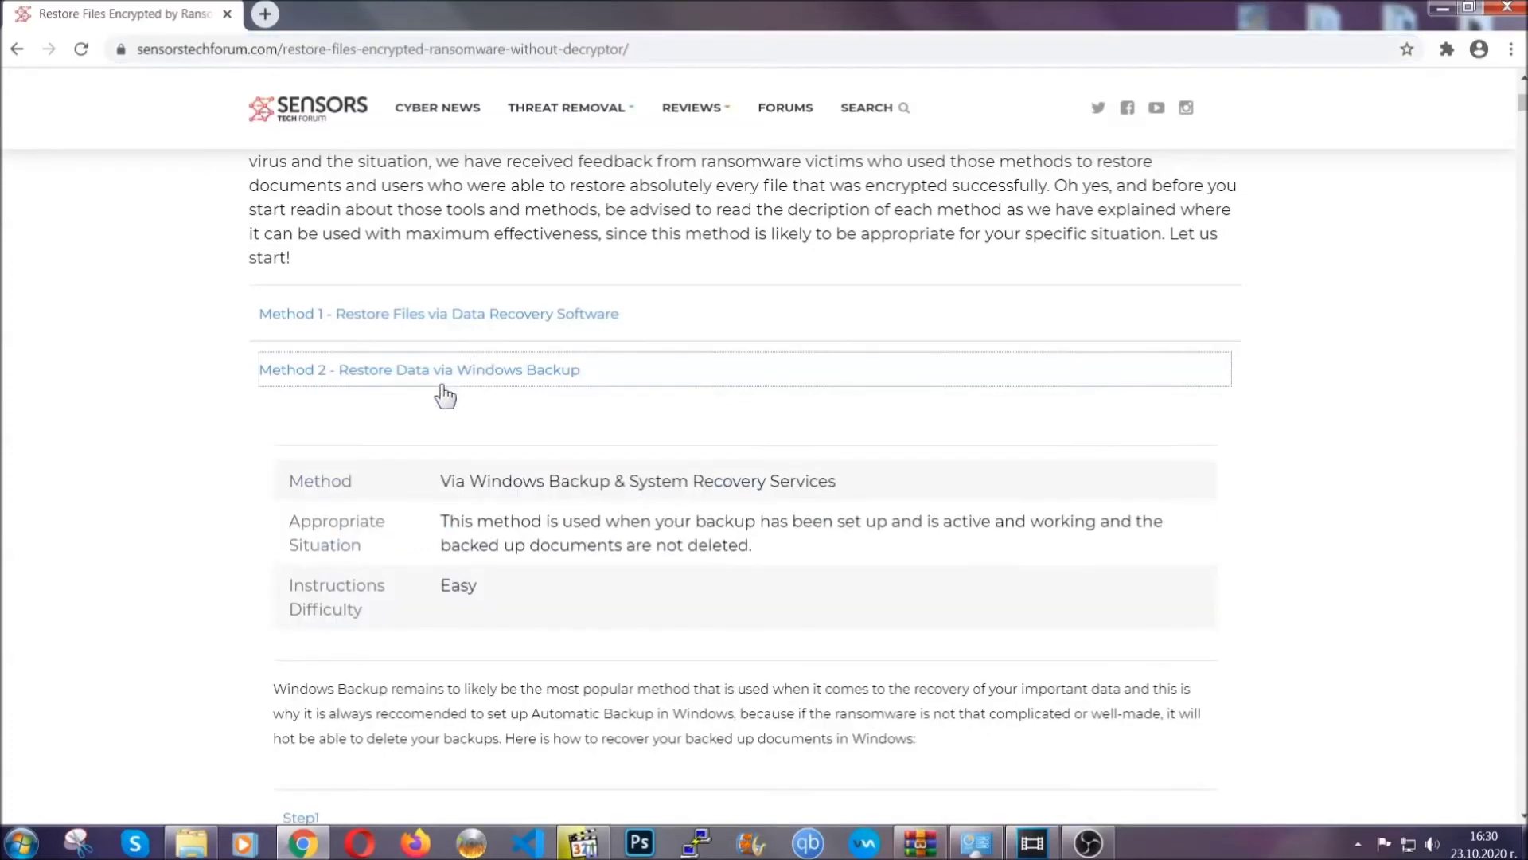
# Step: Expand Step1, Step2 and Step3 of the Windows Backup method
pyautogui.moveTo(444, 480); pyautogui.dragTo(535, 591)
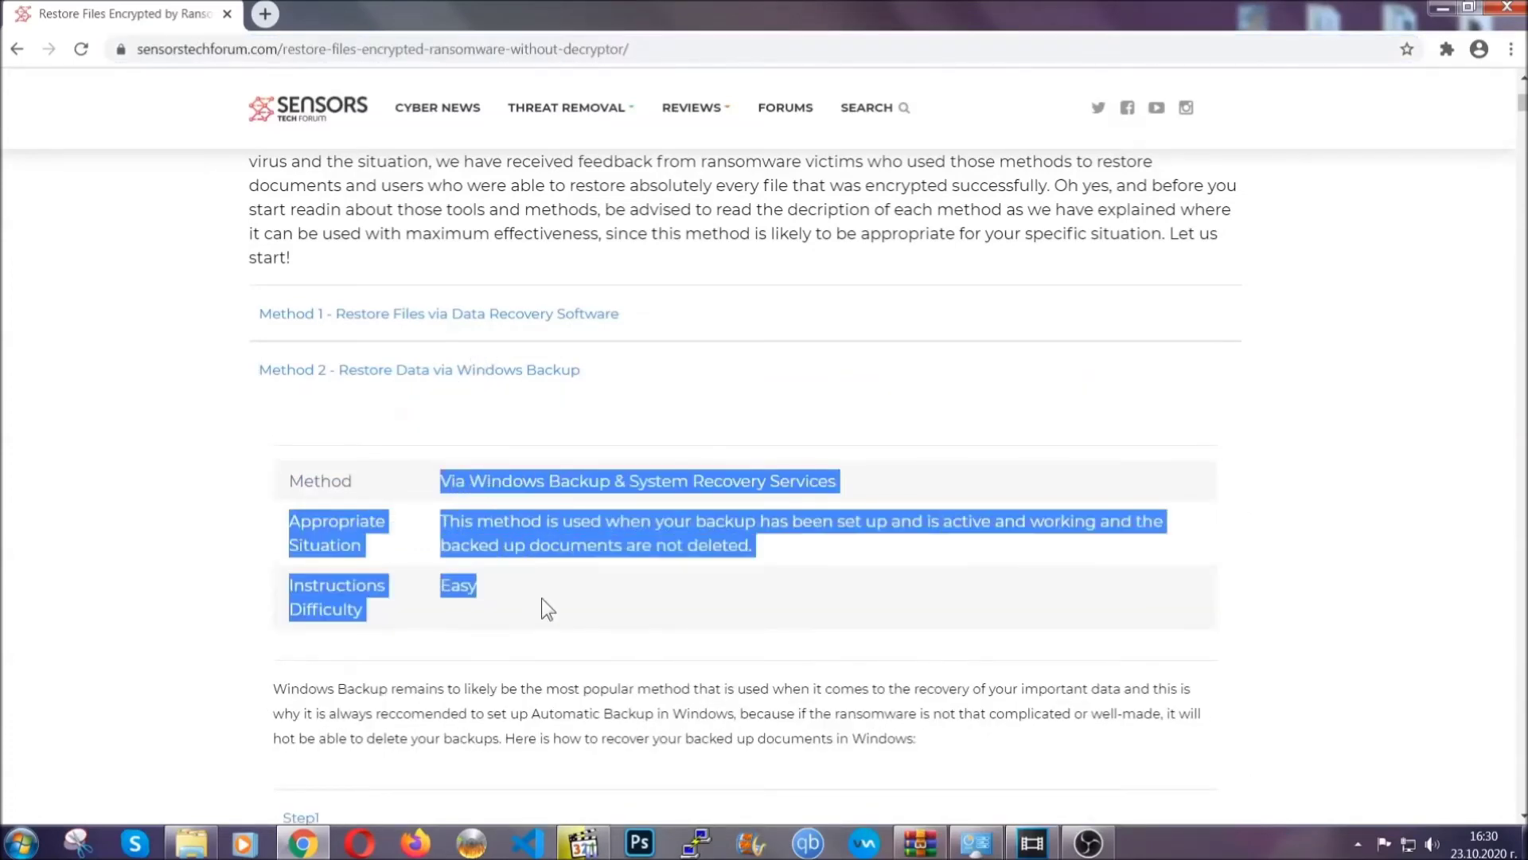
pyautogui.click(541, 598)
pyautogui.scroll(-4, 546, 594)
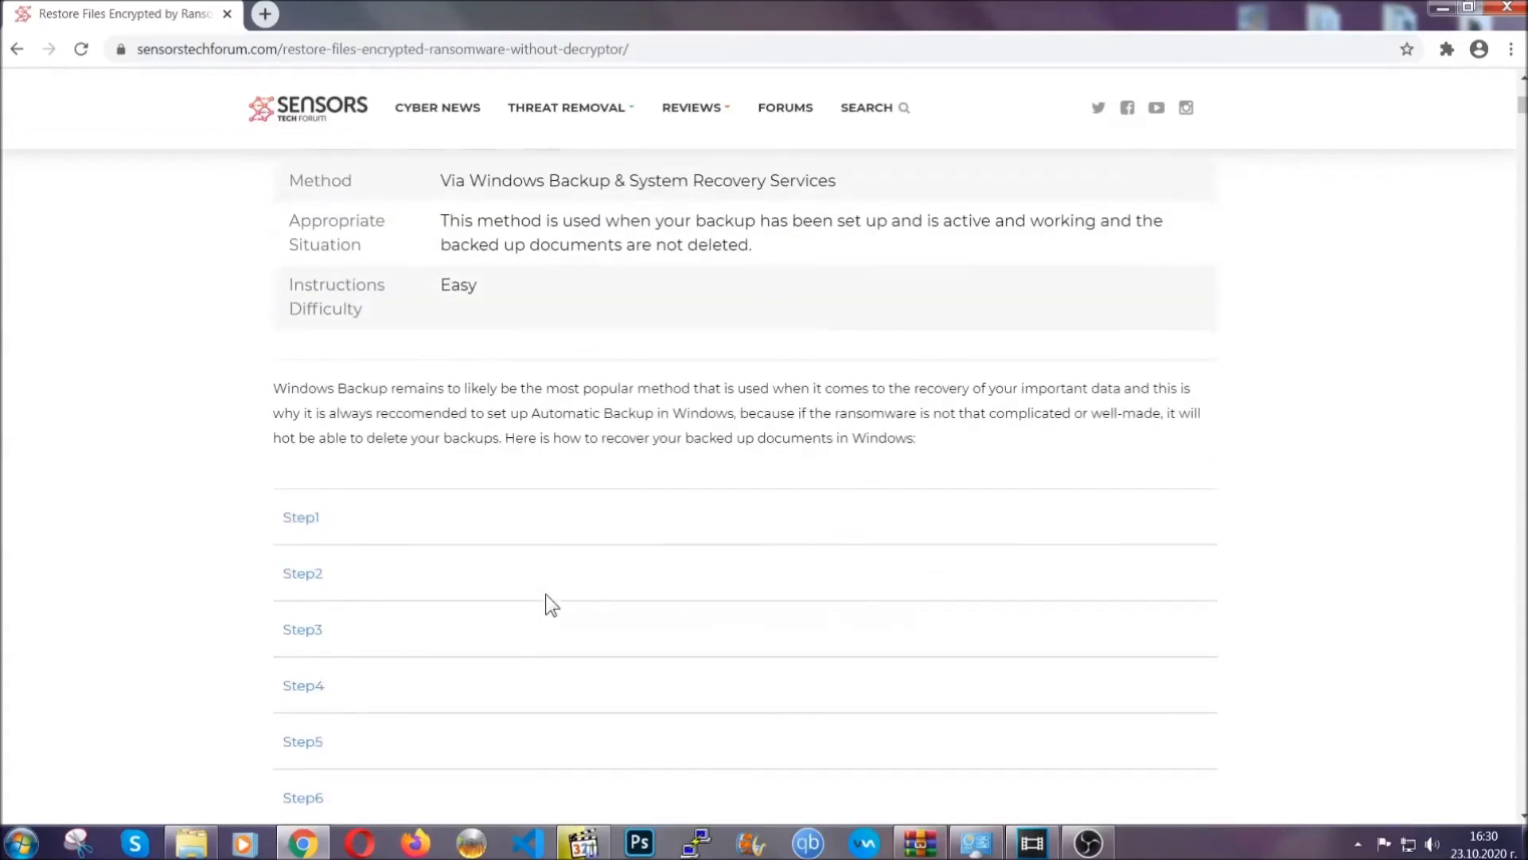
pyautogui.scroll(-1, 546, 594)
pyautogui.click(316, 418)
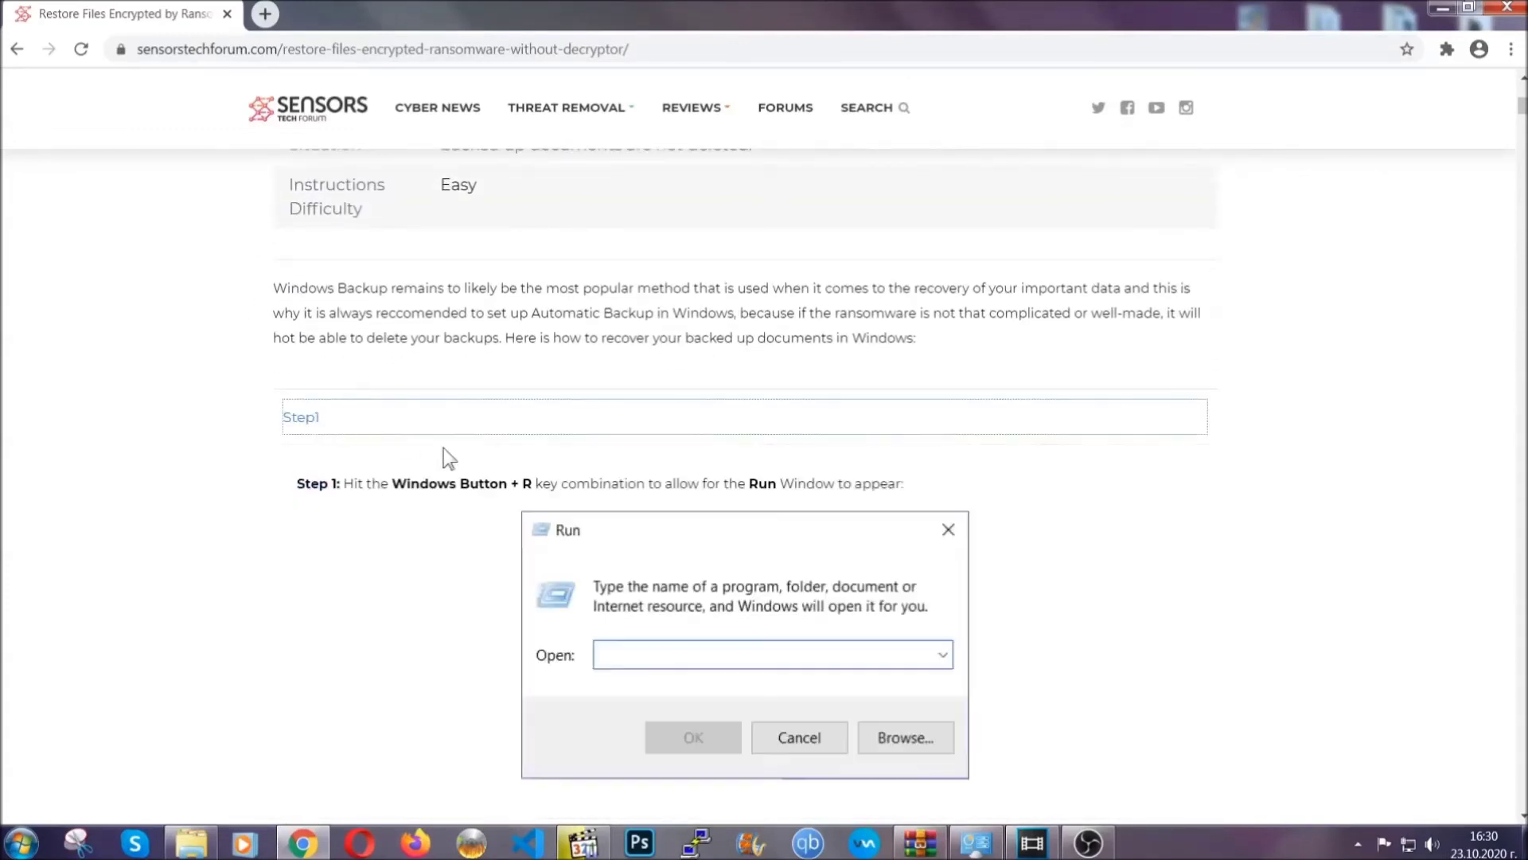
pyautogui.scroll(-4, 717, 495)
pyautogui.click(356, 499)
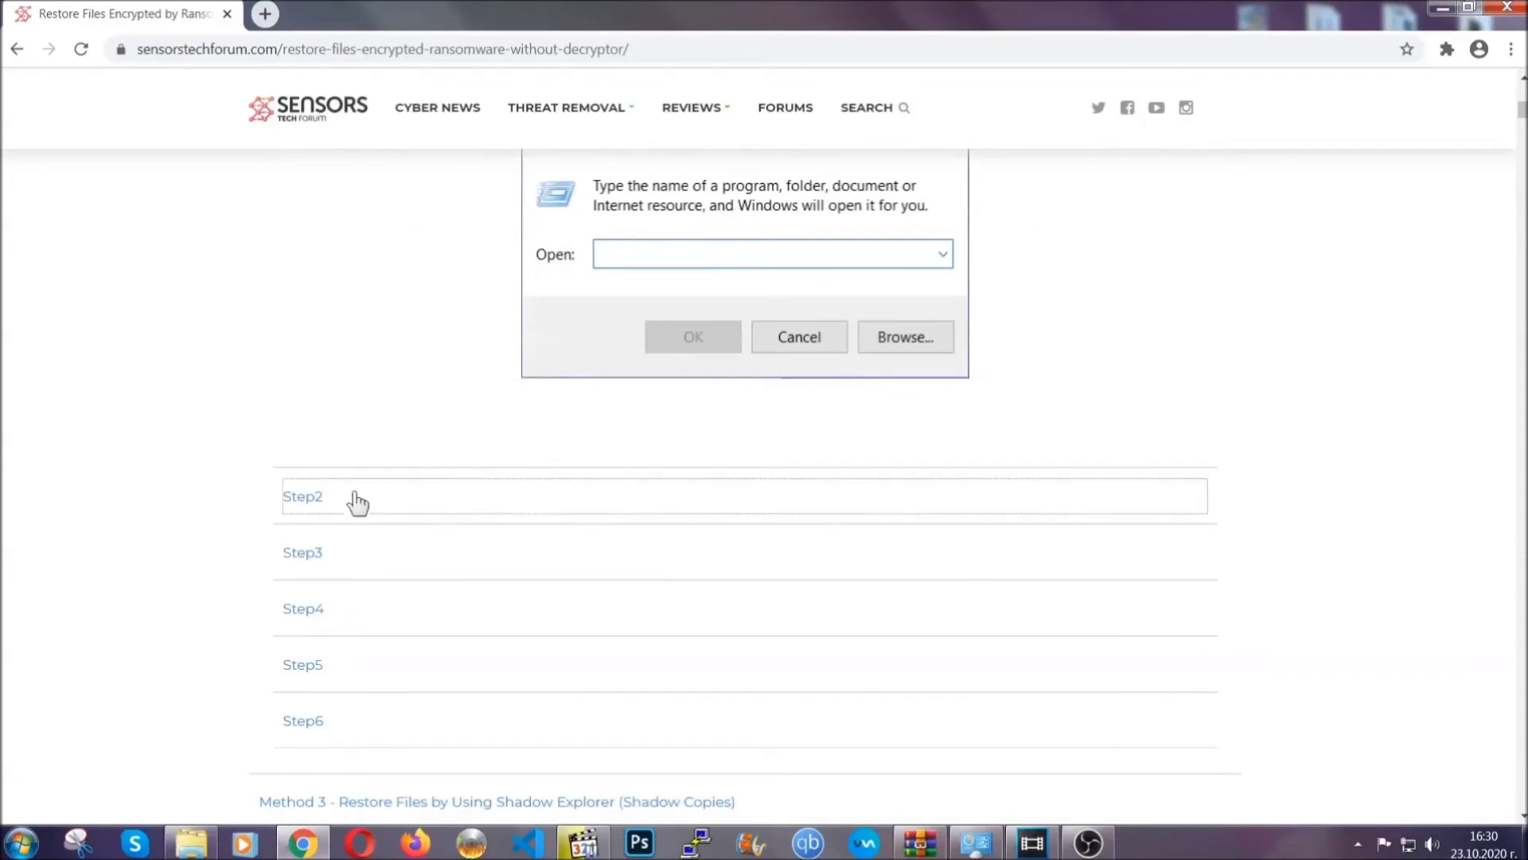
pyautogui.scroll(-4, 686, 503)
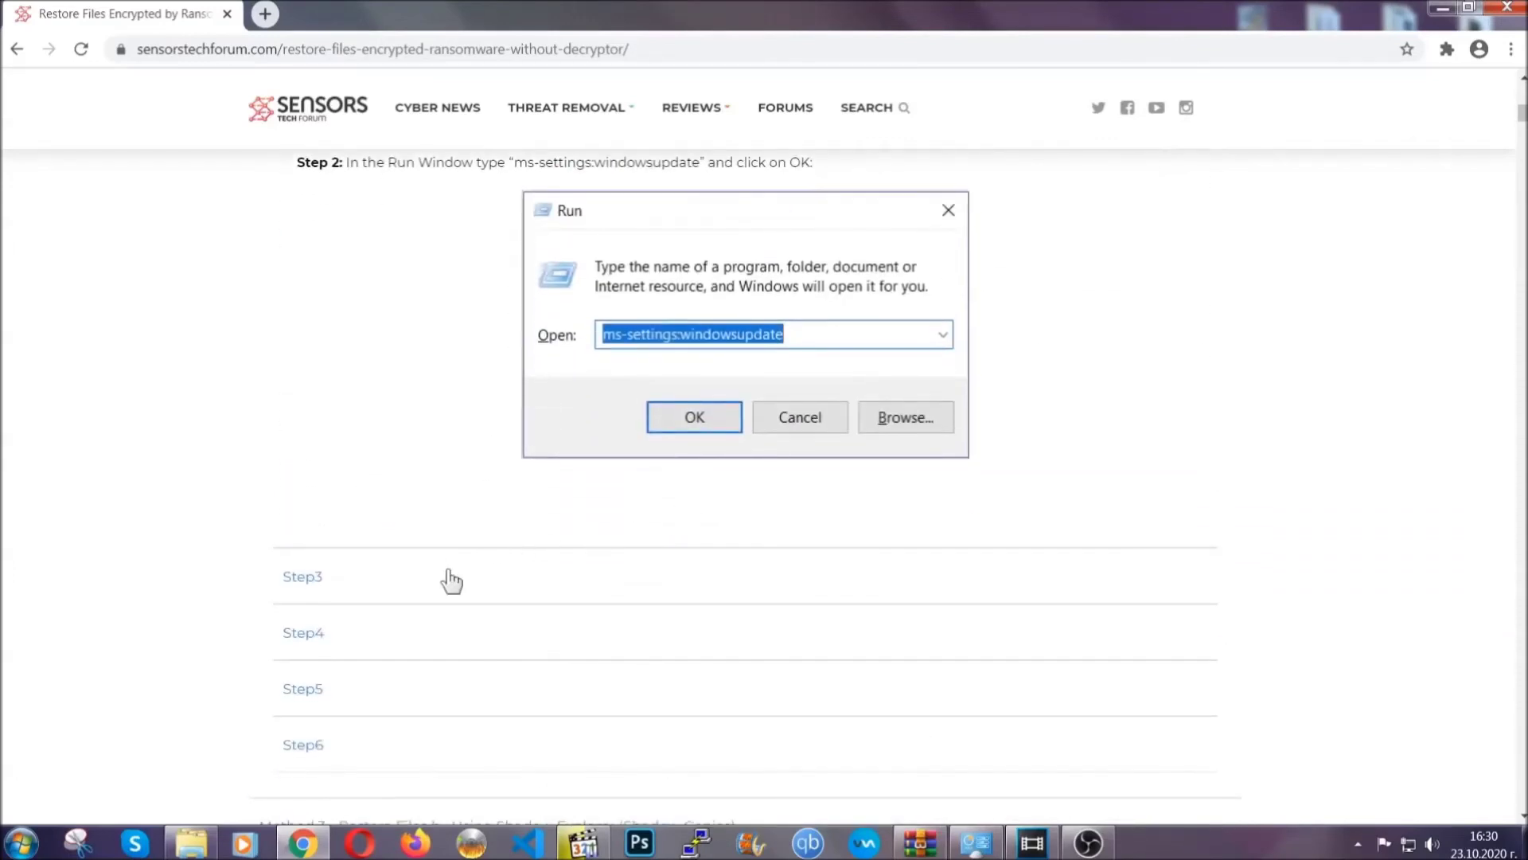
pyautogui.click(452, 577)
# Step: Read through the expanded steps, then minimize Chrome to the desktop
pyautogui.scroll(-3, 676, 544)
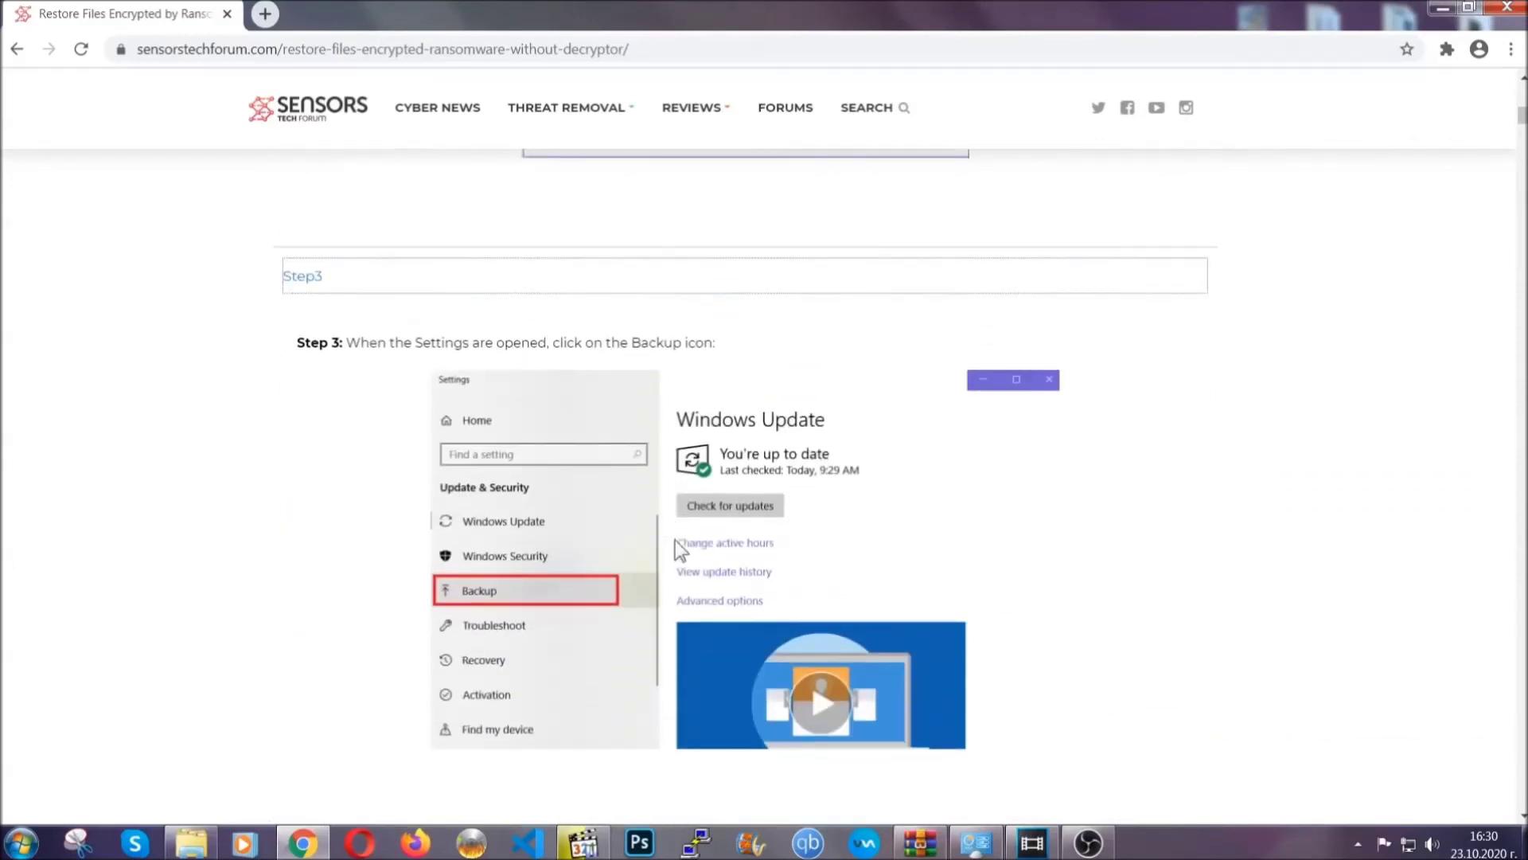
pyautogui.scroll(-2, 675, 539)
pyautogui.scroll(-2, 672, 543)
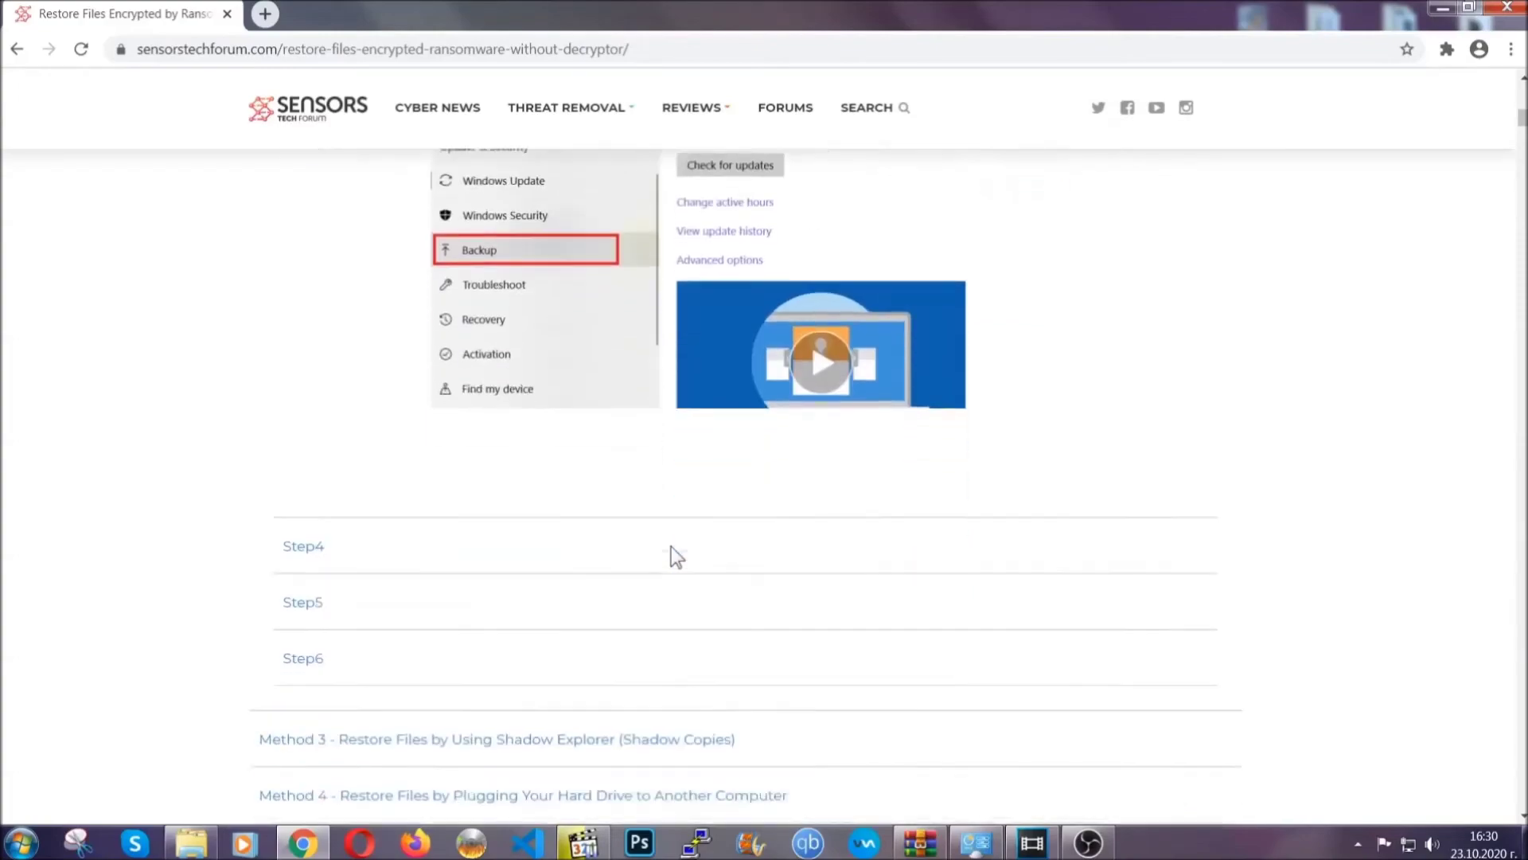
pyautogui.scroll(-8, 673, 549)
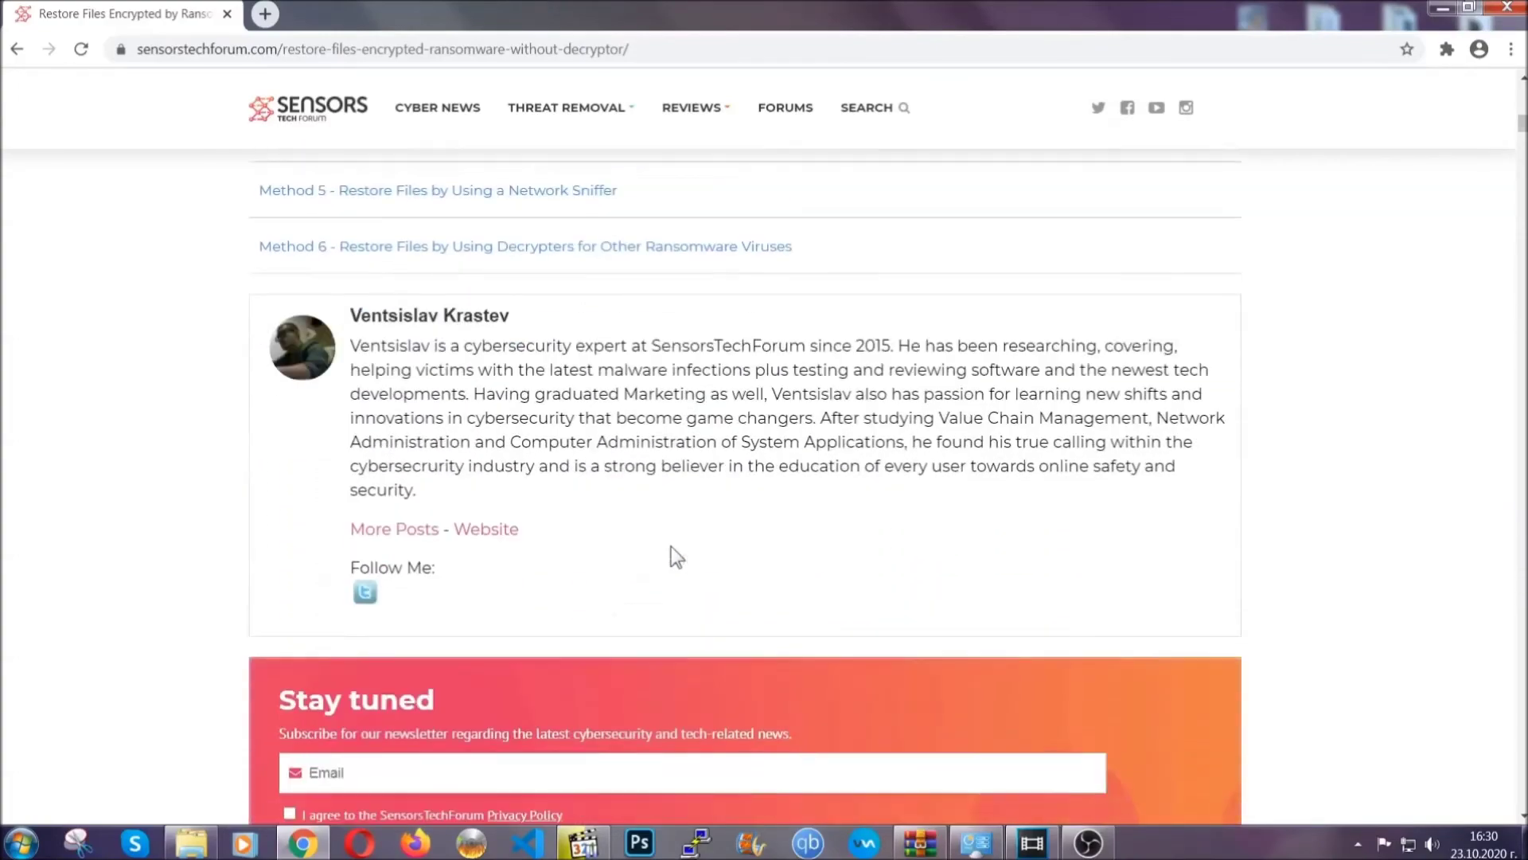
pyautogui.scroll(20, 670, 546)
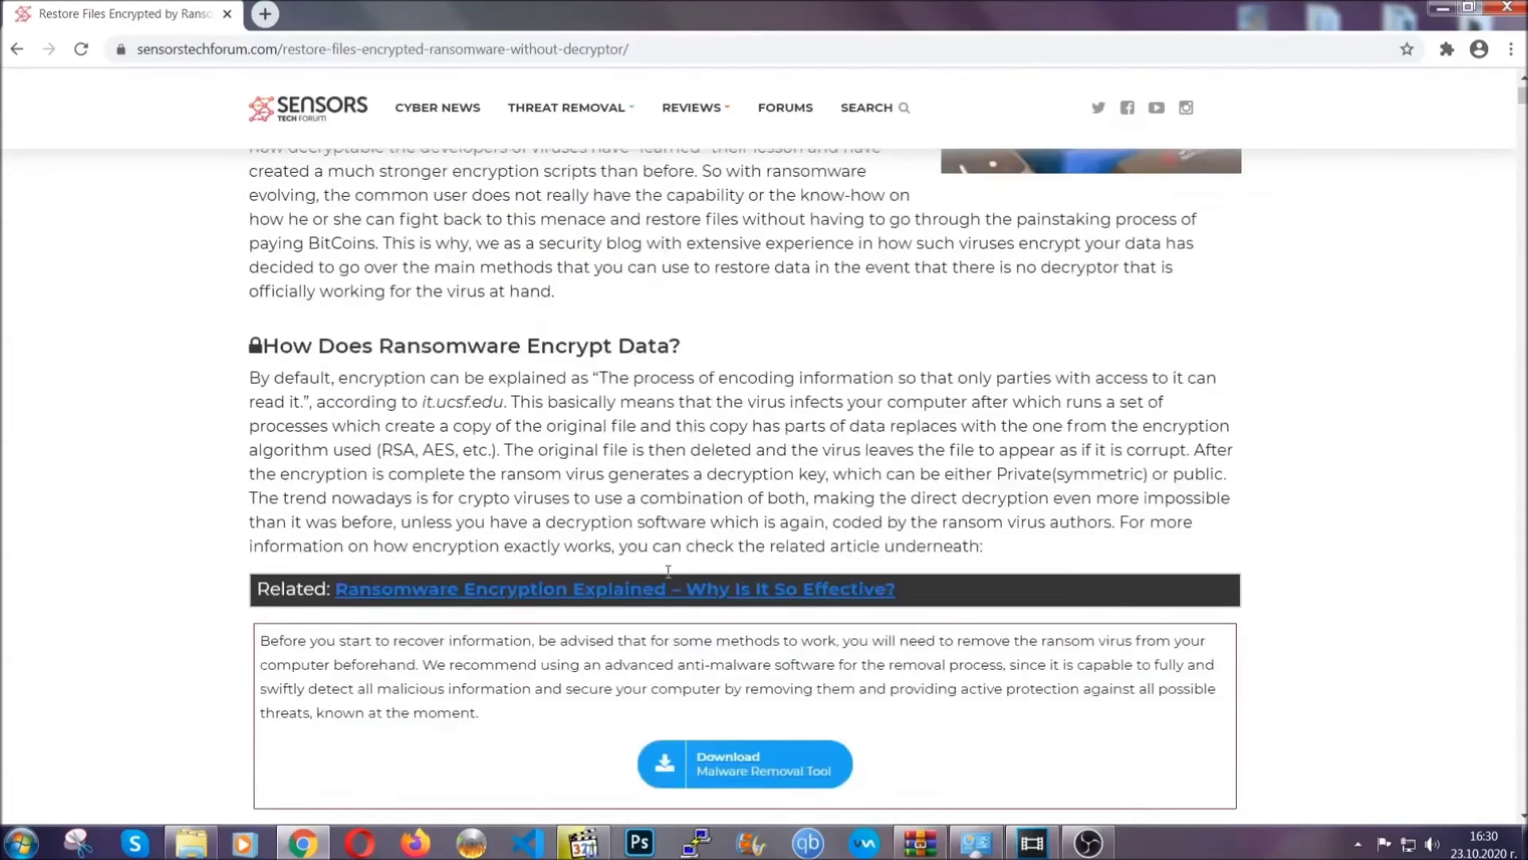
pyautogui.scroll(5, 677, 557)
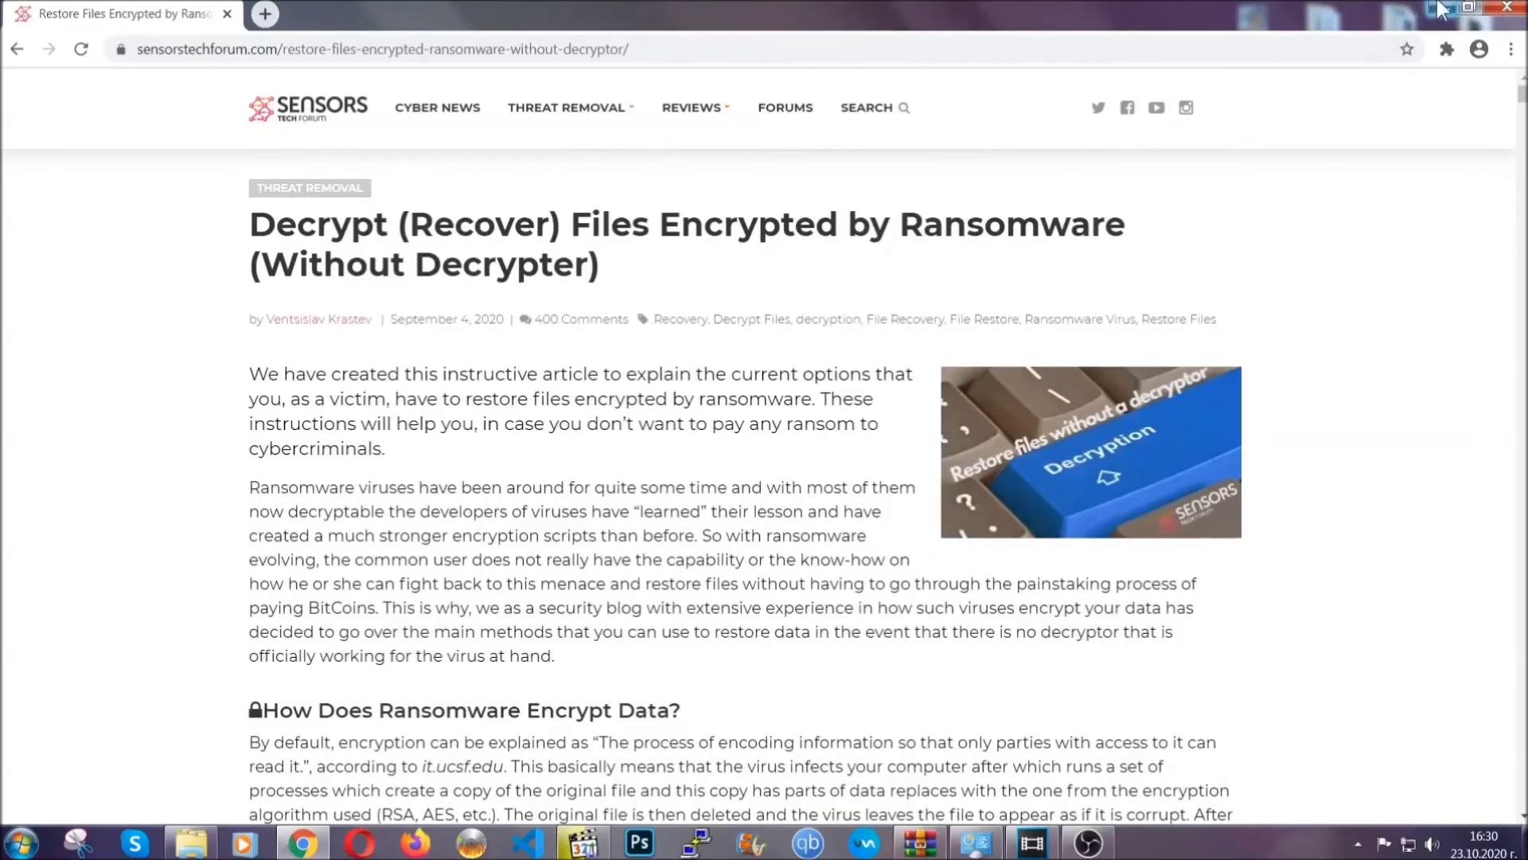
pyautogui.click(1441, 7)
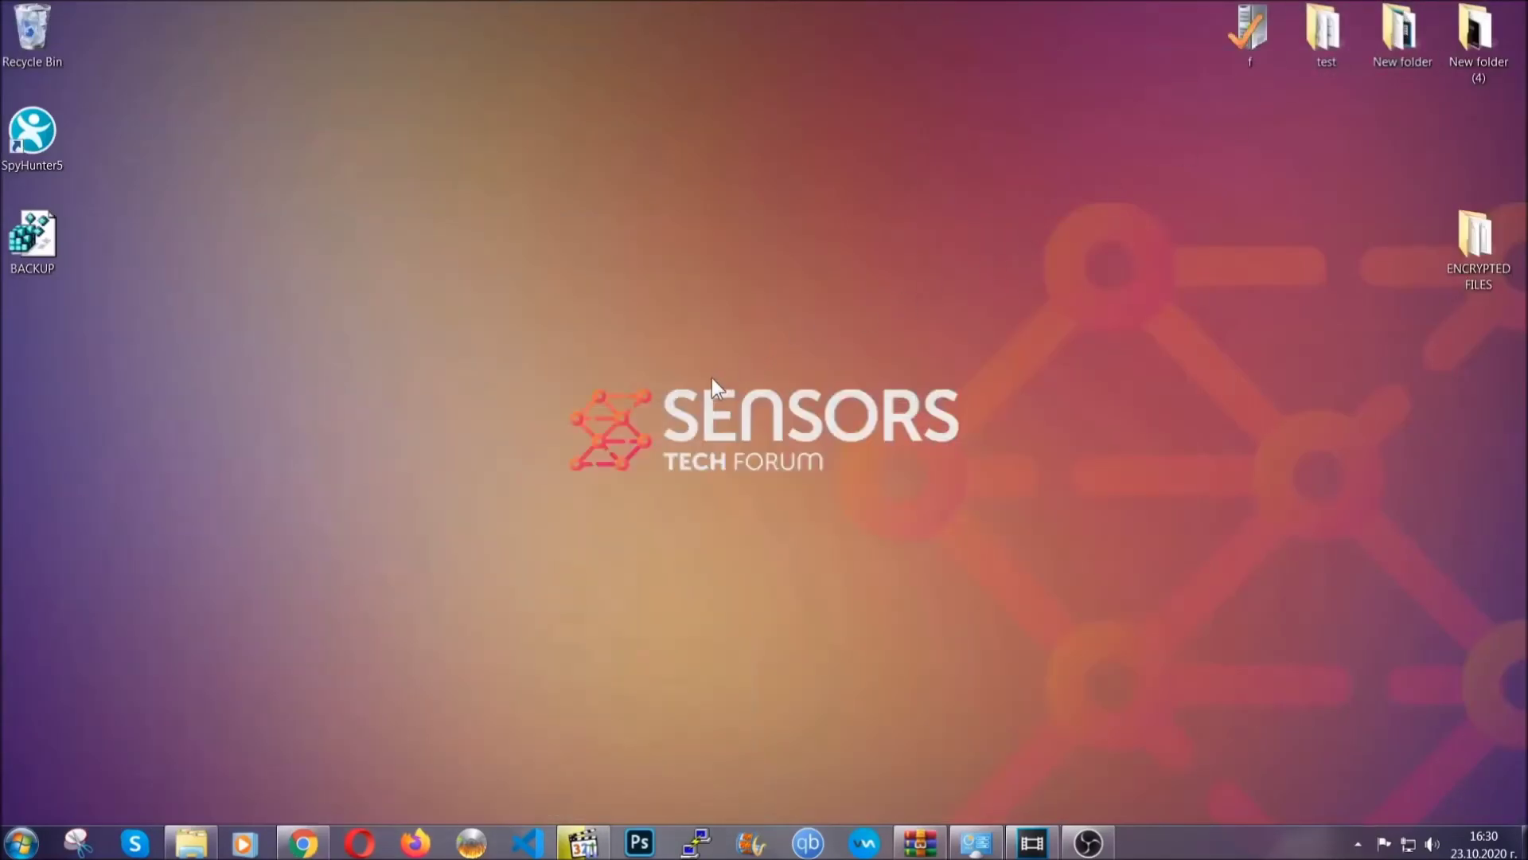